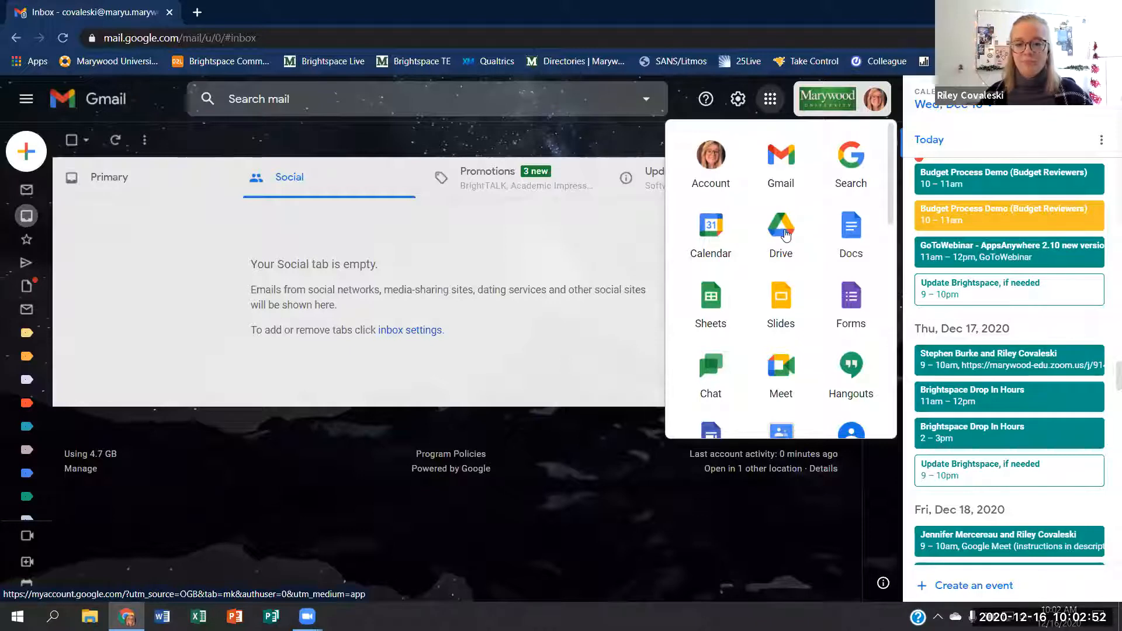
- Open the Shared with me section of Google Drive and sort its items by share date
left_click(785, 237)
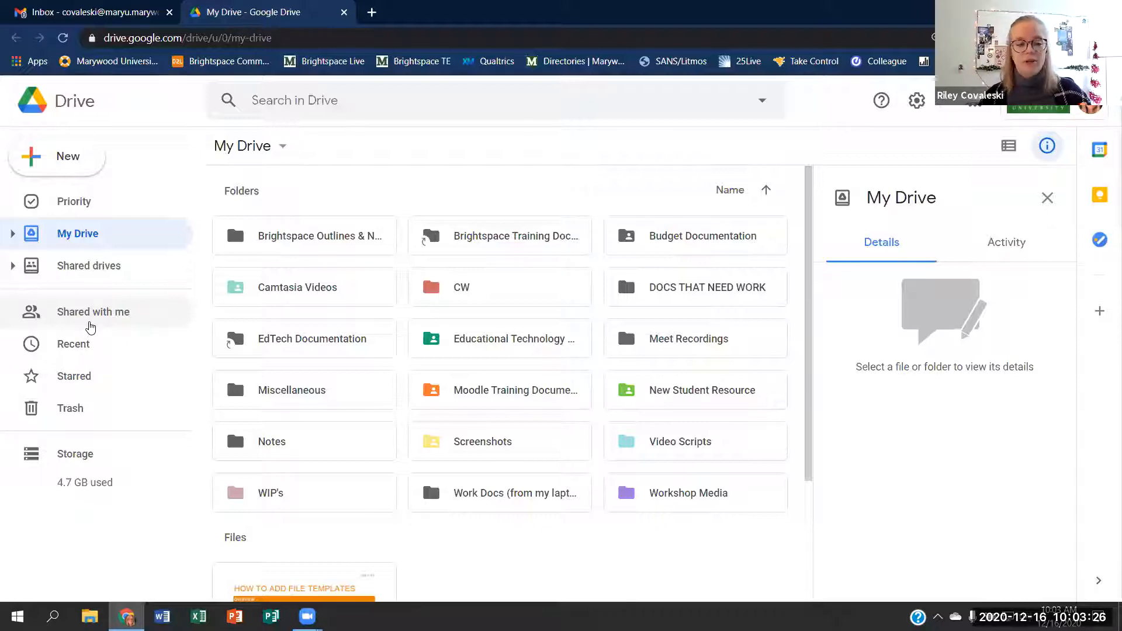
left_click(91, 326)
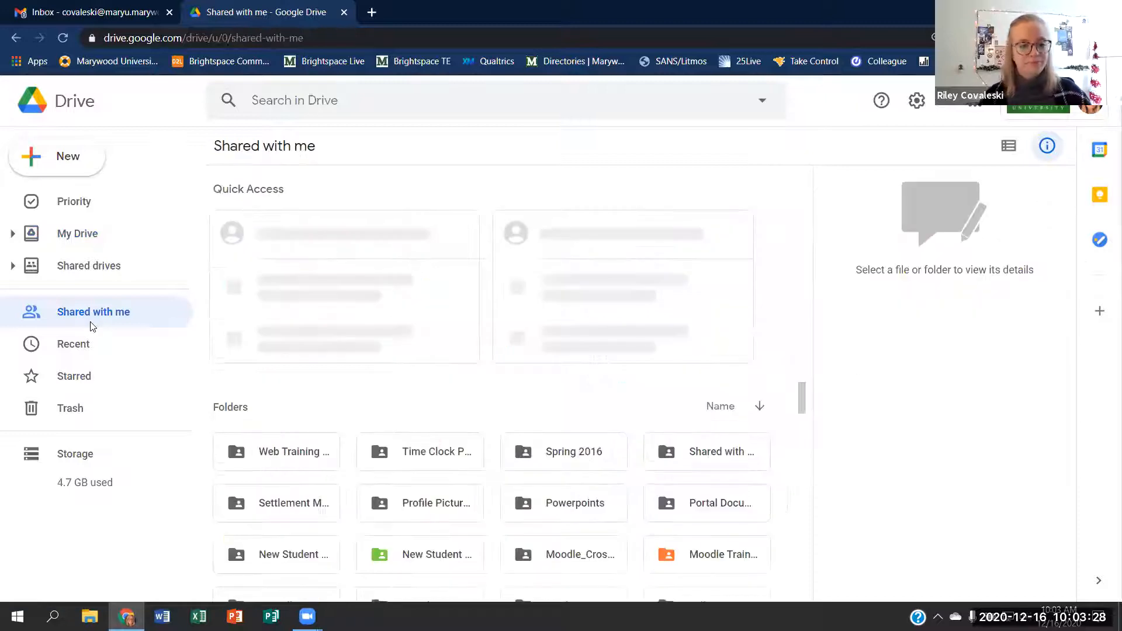
left_click(713, 413)
left_click(760, 446)
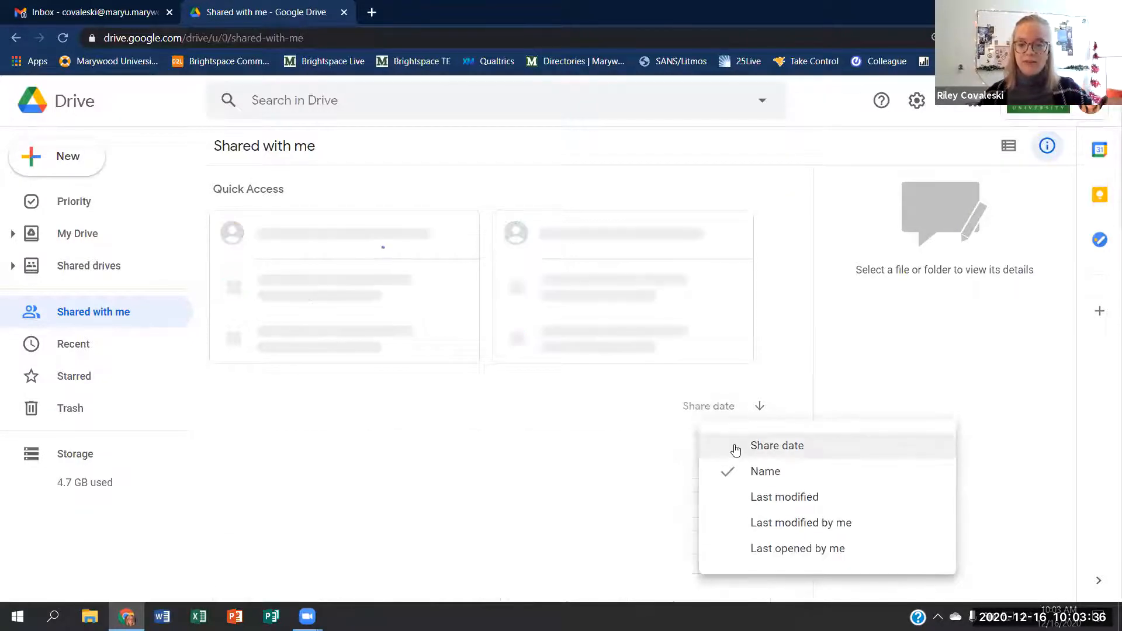
- Browse the shared files and folders, from the most recently shared to older ones and back
scroll(789, 424, "down", 4)
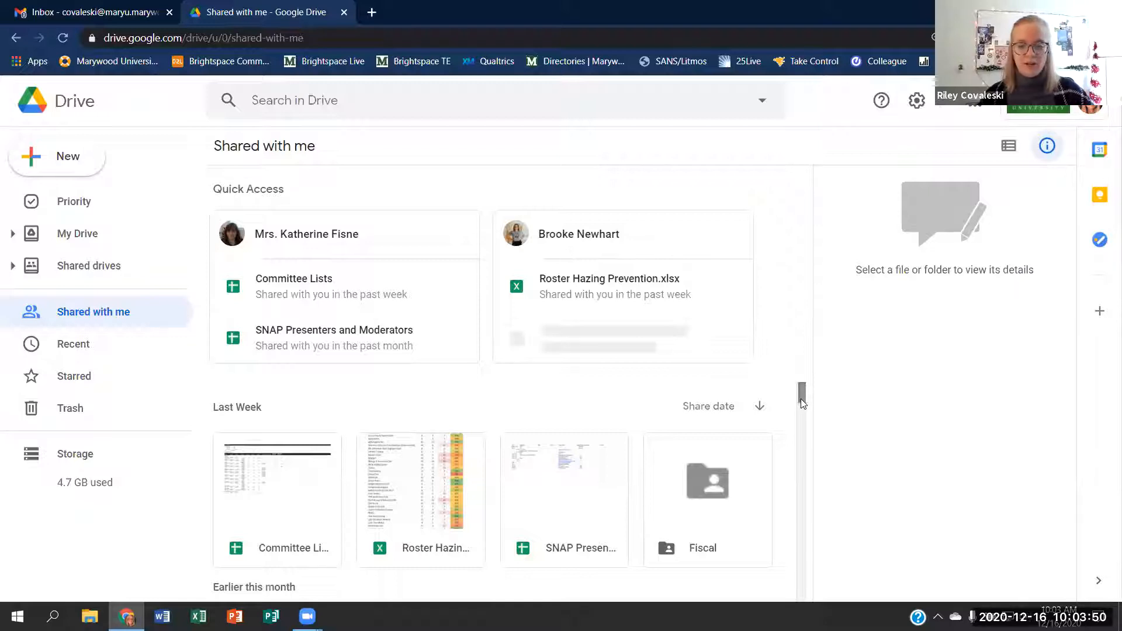
scroll(801, 400, "down", 10)
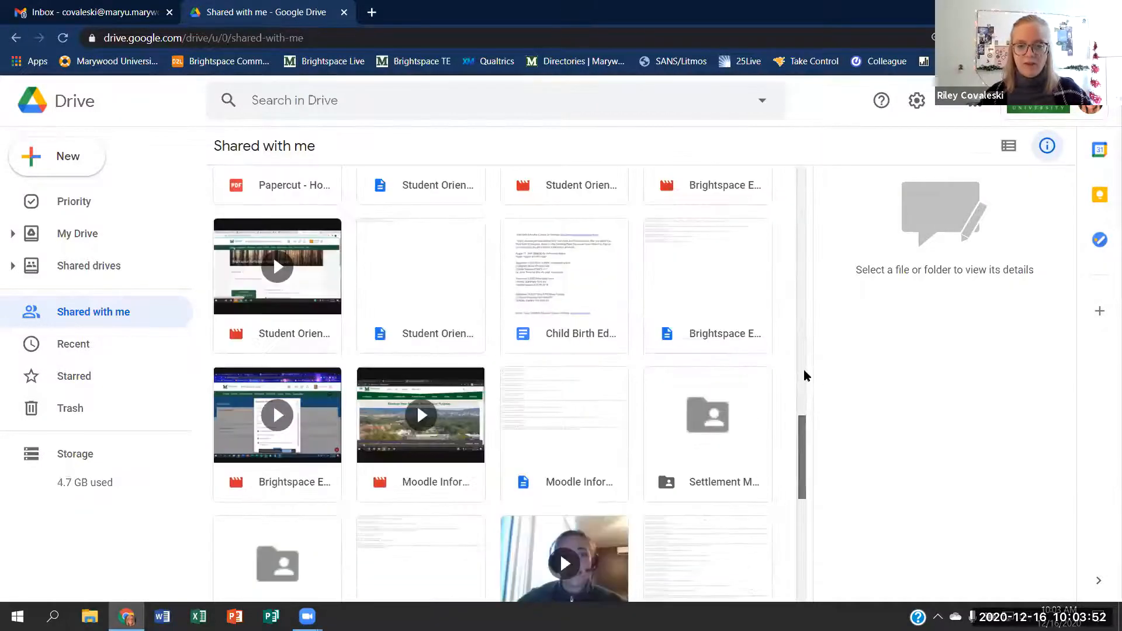
scroll(805, 375, "up", 7)
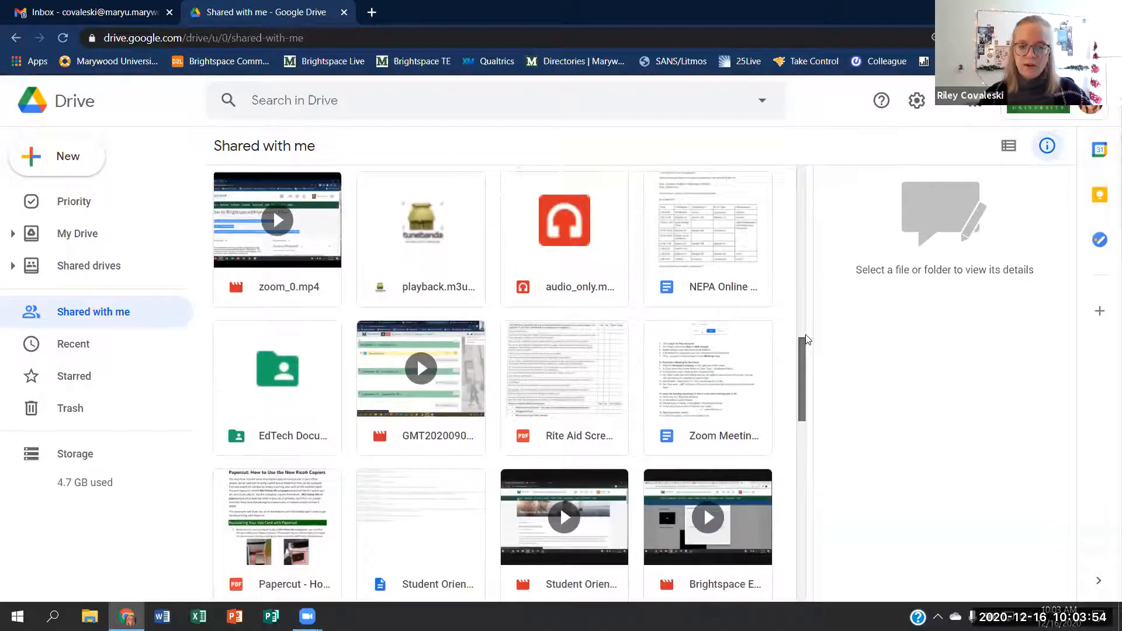
scroll(805, 337, "up", 2)
scroll(804, 330, "up", 2)
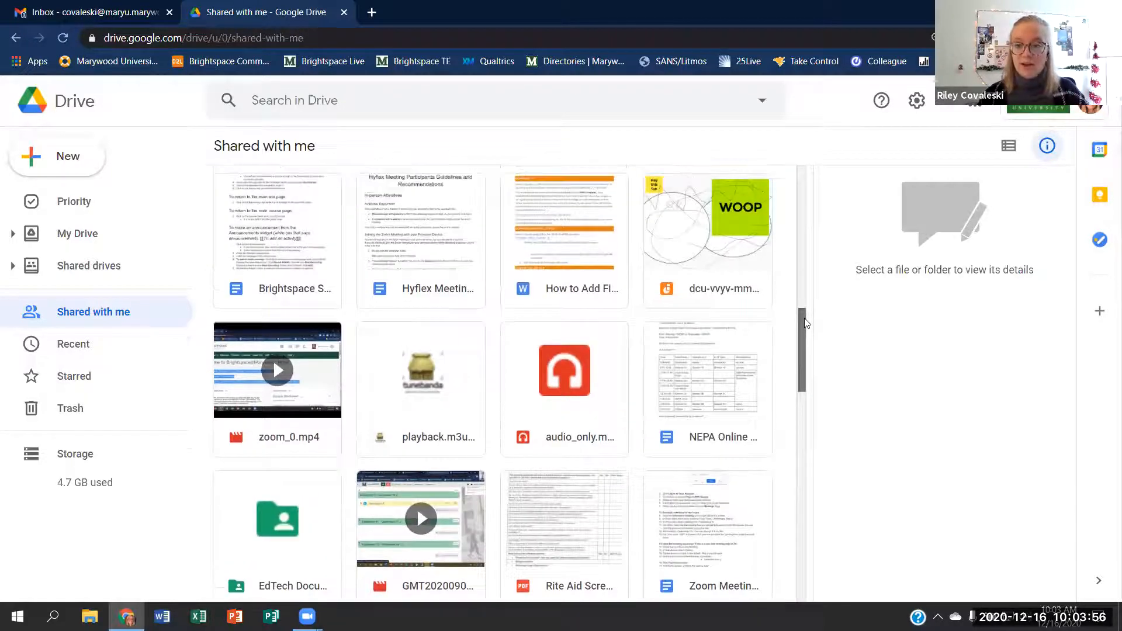
scroll(802, 289, "up", 10)
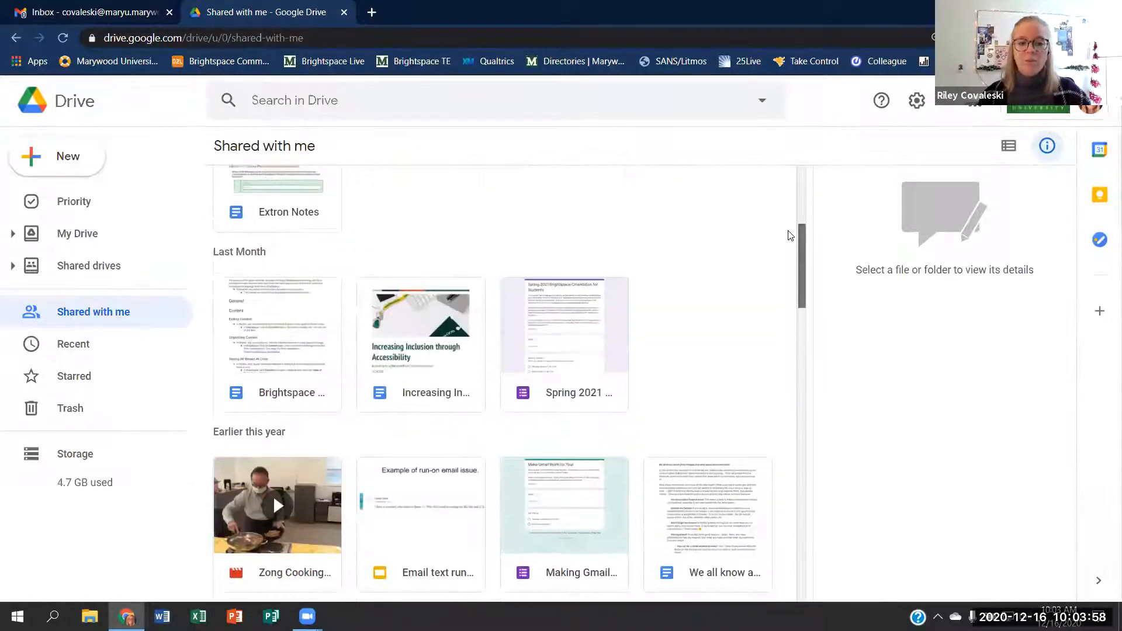
scroll(784, 187, "up", 5)
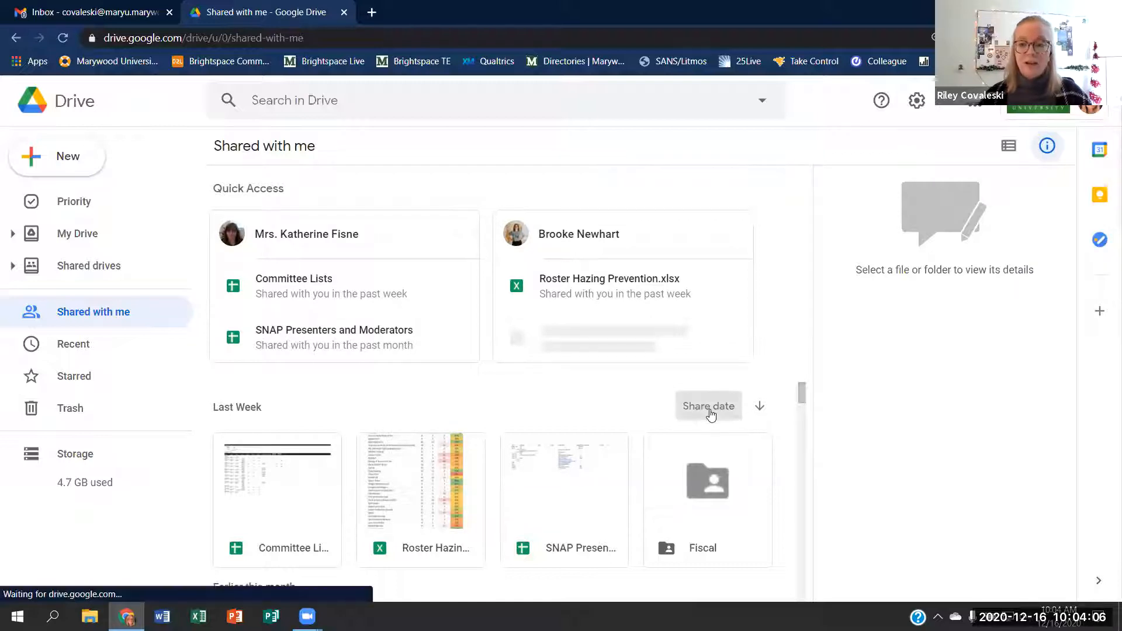
- Enlarge the page display and sort the shared items by name
key("ctrl+plus")
key("ctrl+plus")
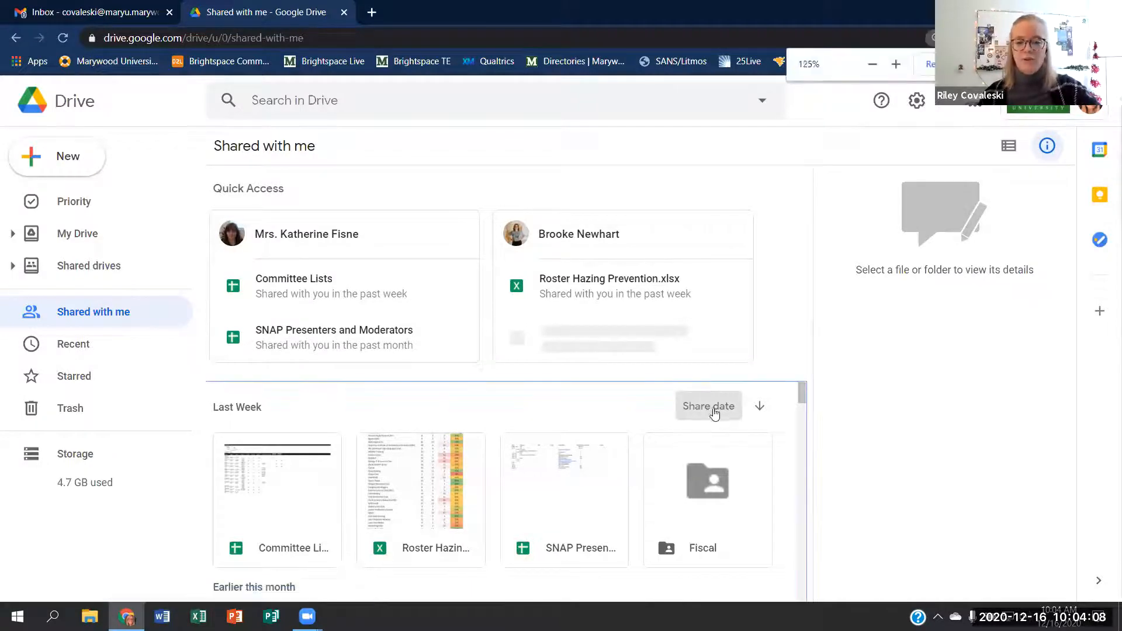
key("ctrl+plus")
key("ctrl+plus")
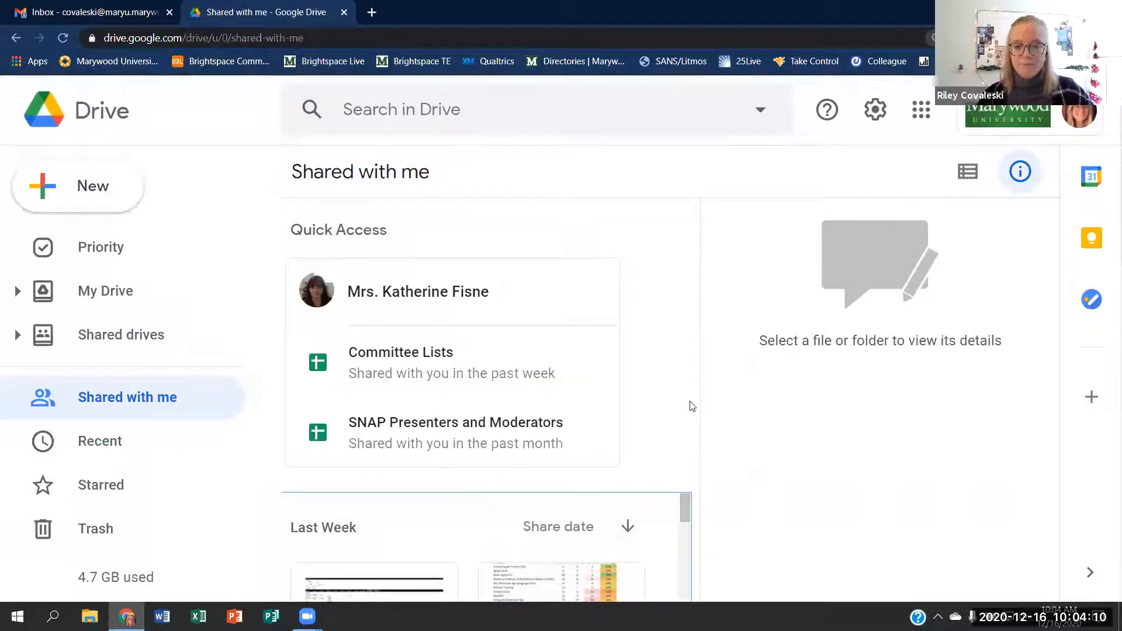
left_click(561, 532)
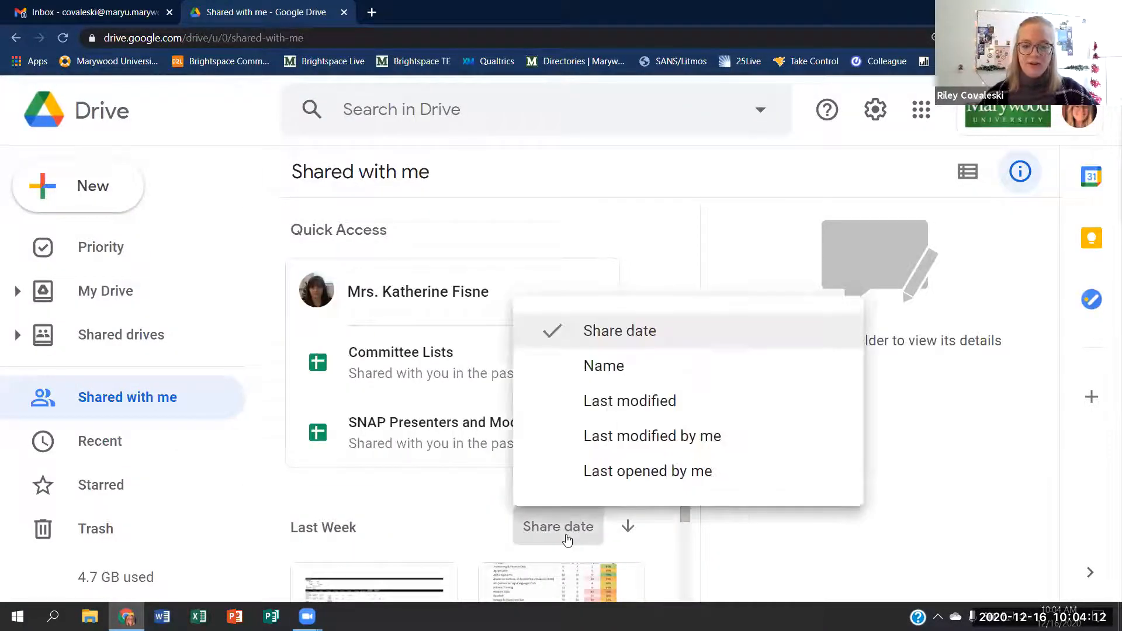
left_click(635, 387)
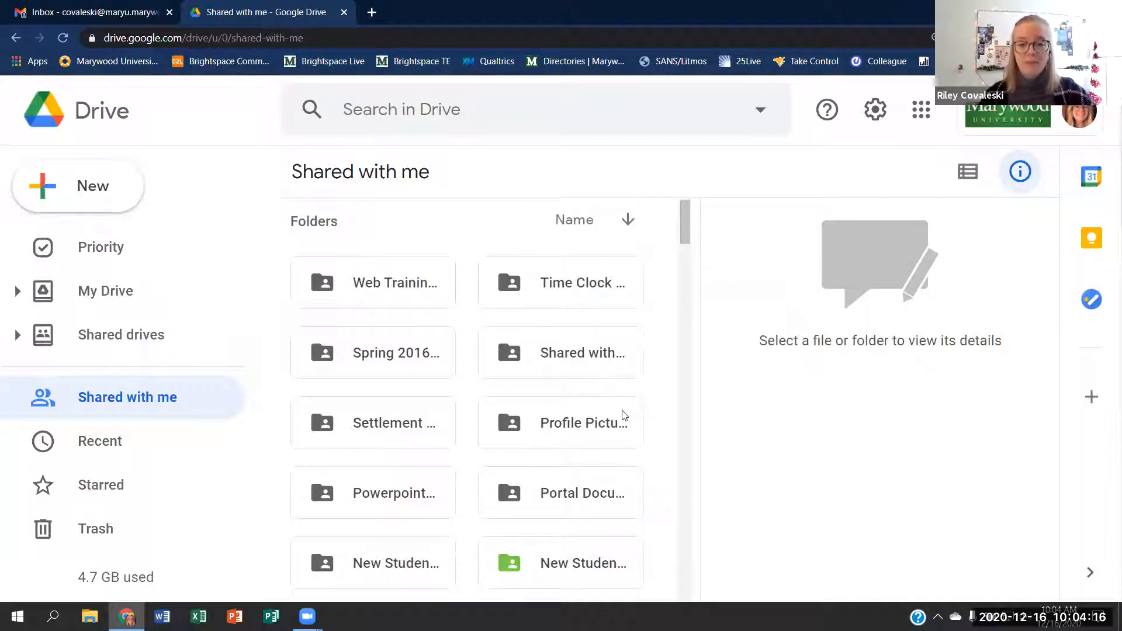
- Select the Fiscal folder among the shared folders and reduce the page zoom by one level
scroll(639, 420, "down", 3)
scroll(642, 424, "down", 1)
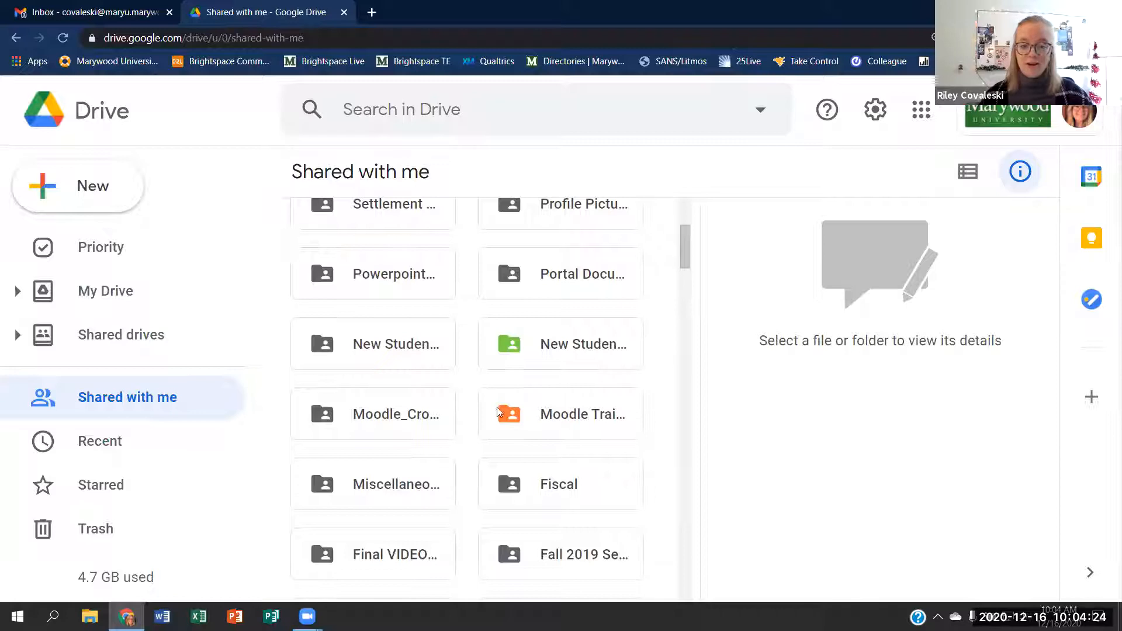
left_click(566, 500)
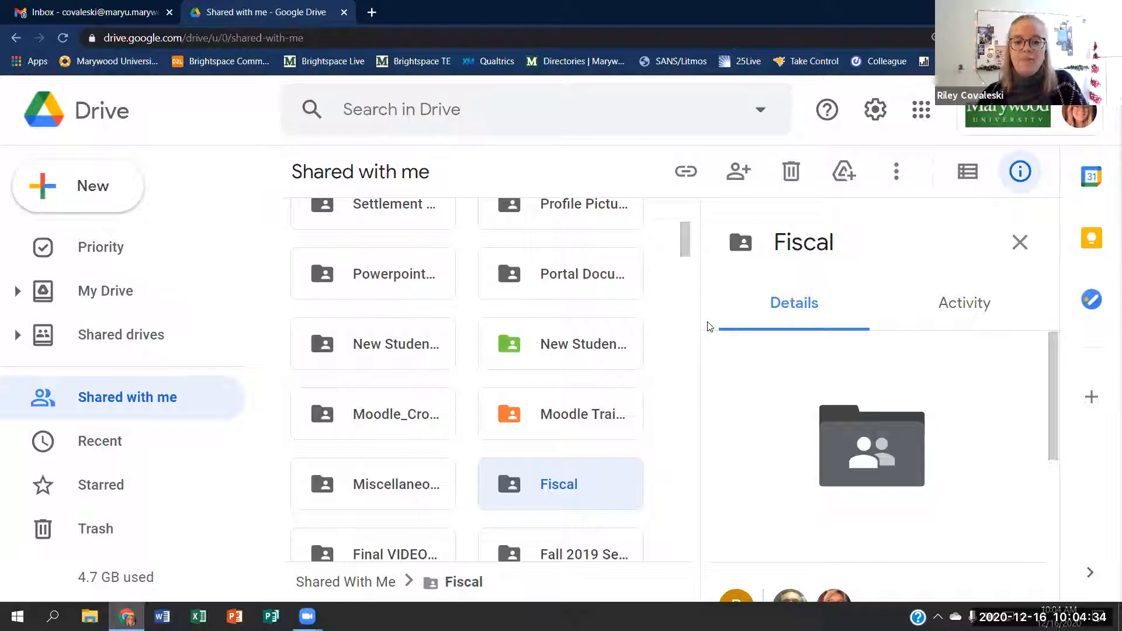
key("ctrl+minus")
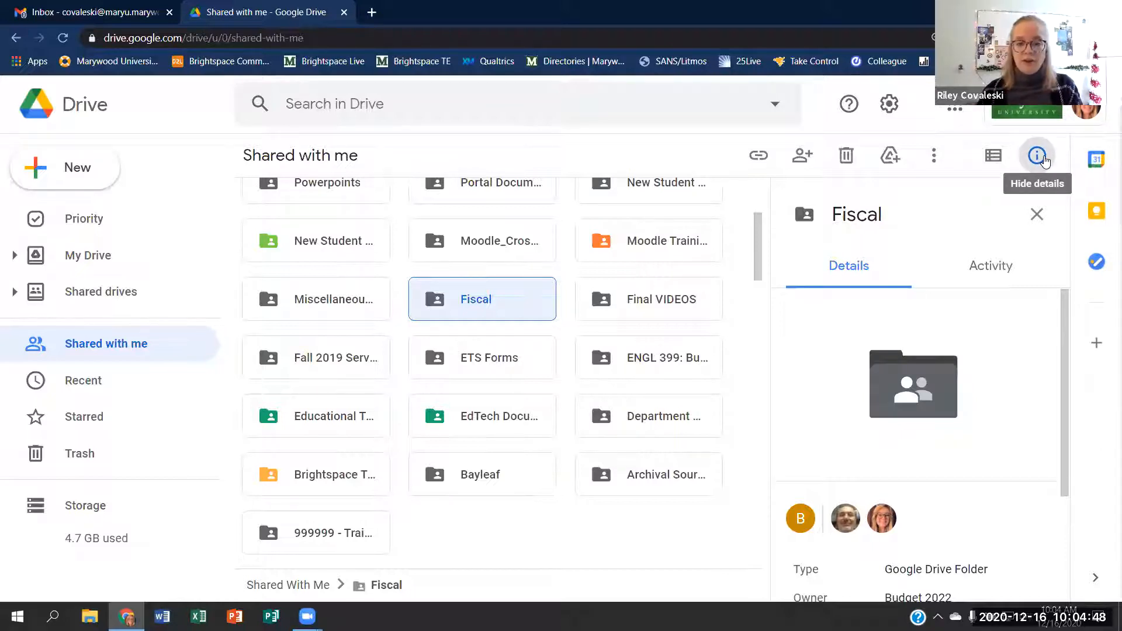
- Hide and redisplay the Fiscal folder's details, and check who owns the folder
left_click(1043, 158)
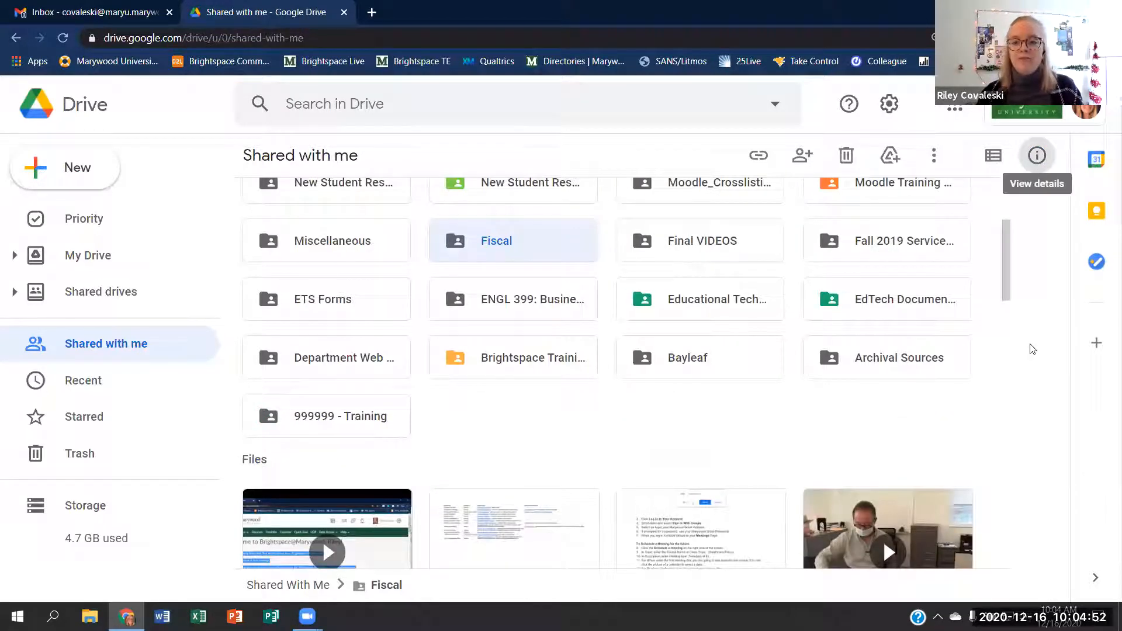
left_click(1036, 159)
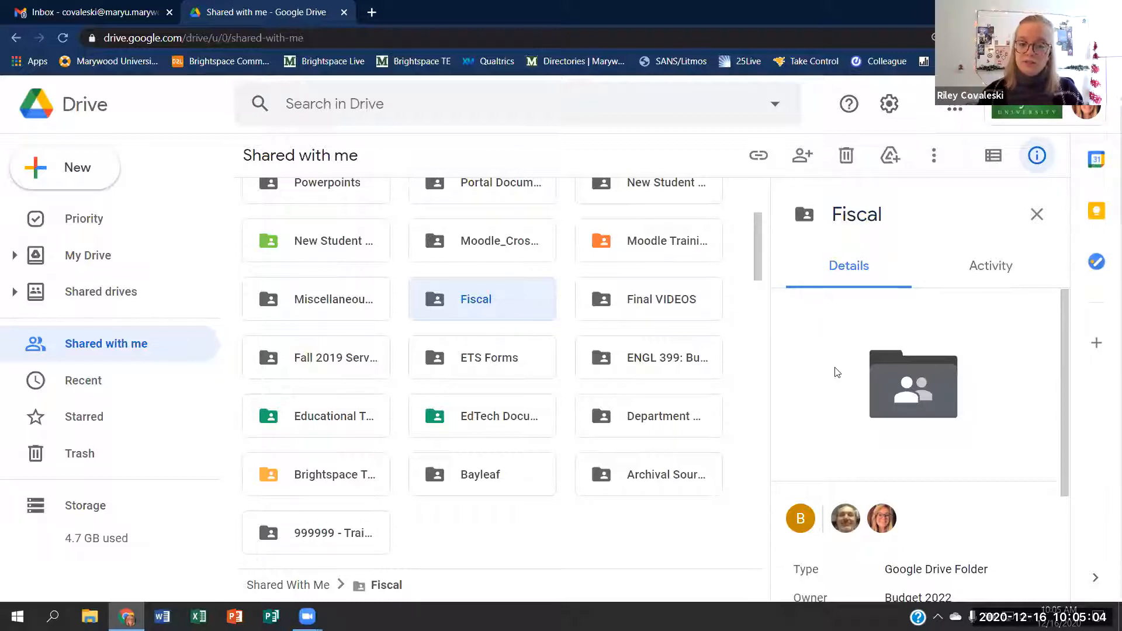
scroll(834, 371, "down", 2)
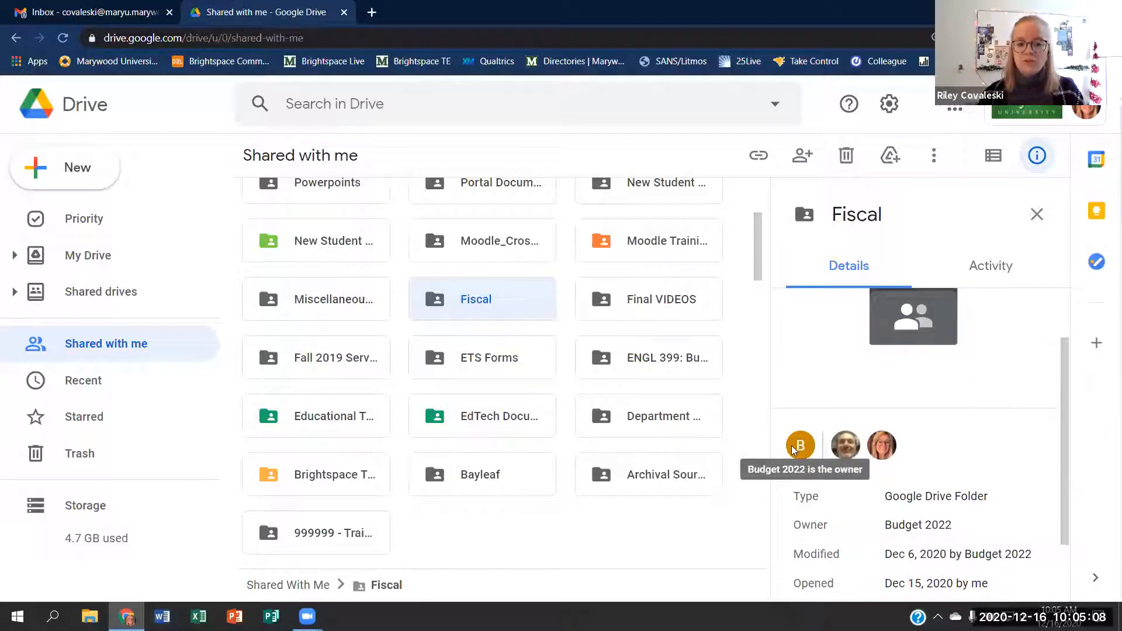
- Compare the owner of the 999999 - Training folder with the owner of the Fiscal folder
left_click(331, 536)
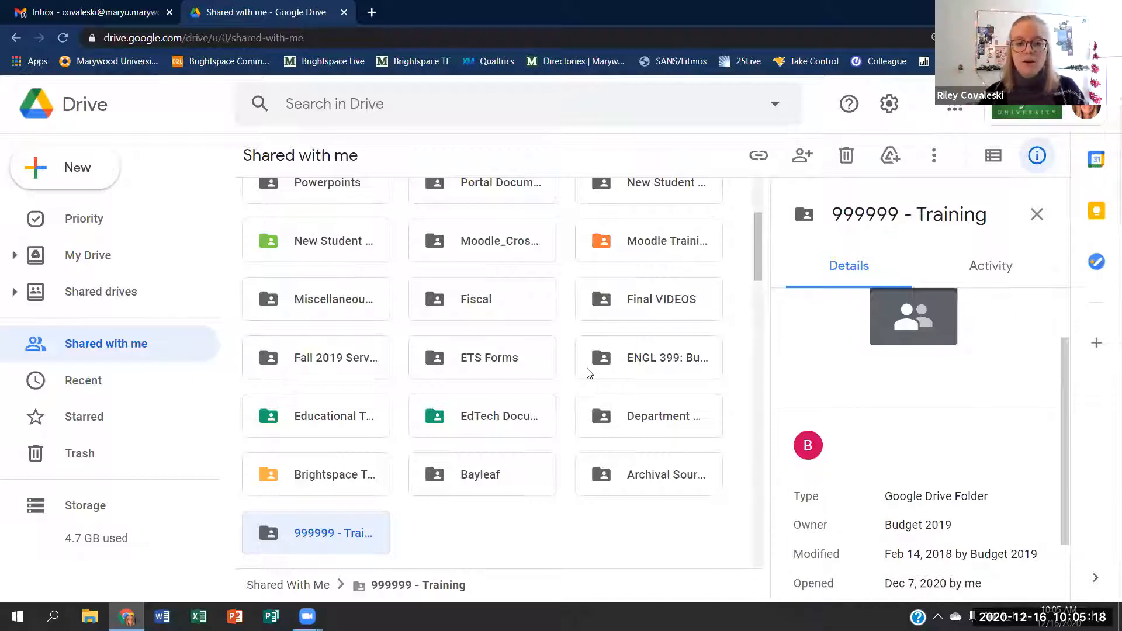
left_click(491, 303)
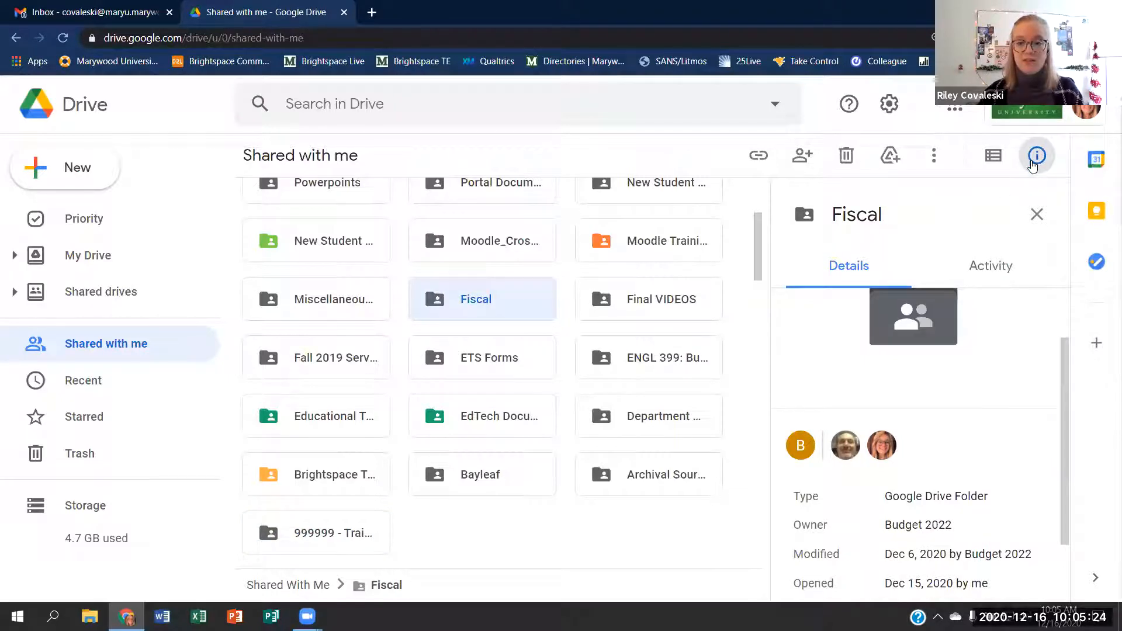
mouse_move(821, 458)
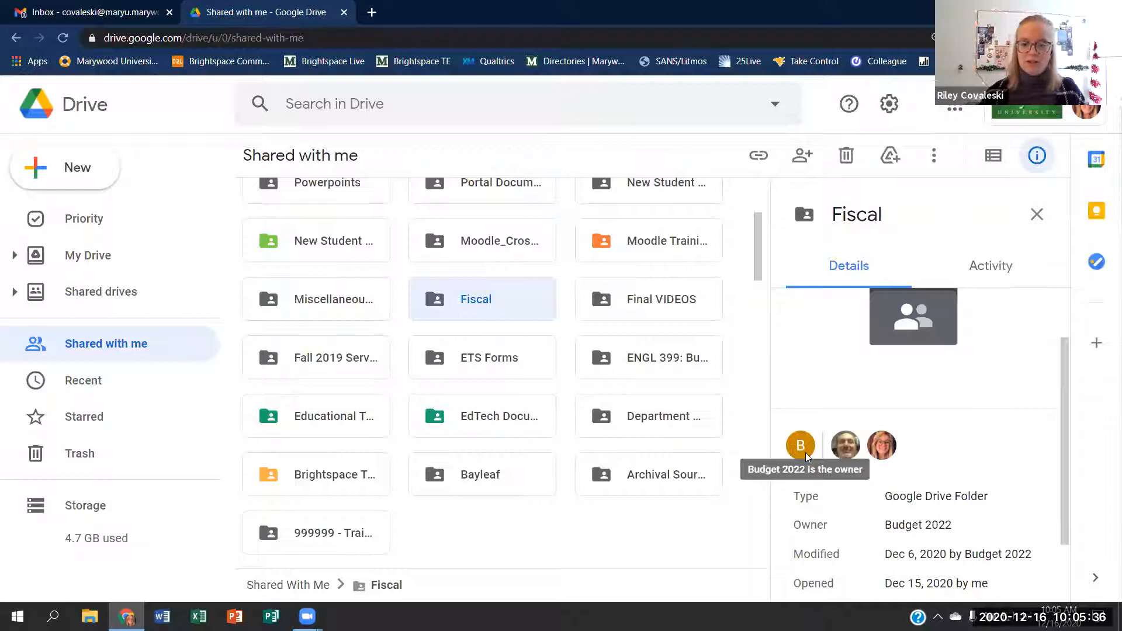
- Open the ptsalaryrequests spreadsheet from the Fiscal folder, view its Seasonal-Student sheet and return to Adjunct-Overload
double_click(476, 310)
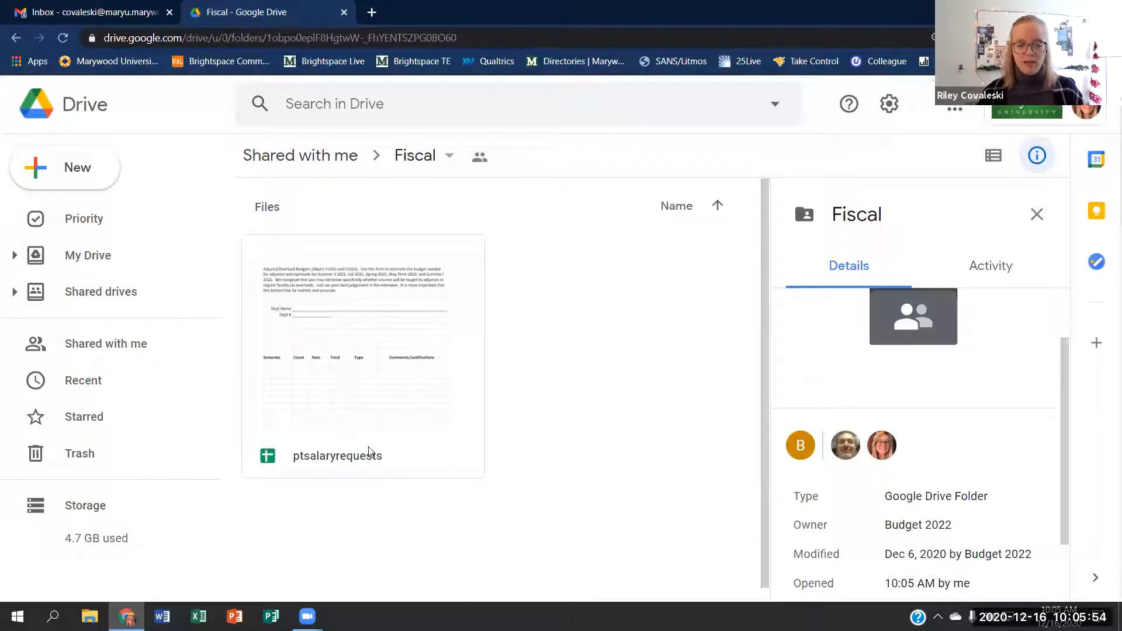
double_click(406, 451)
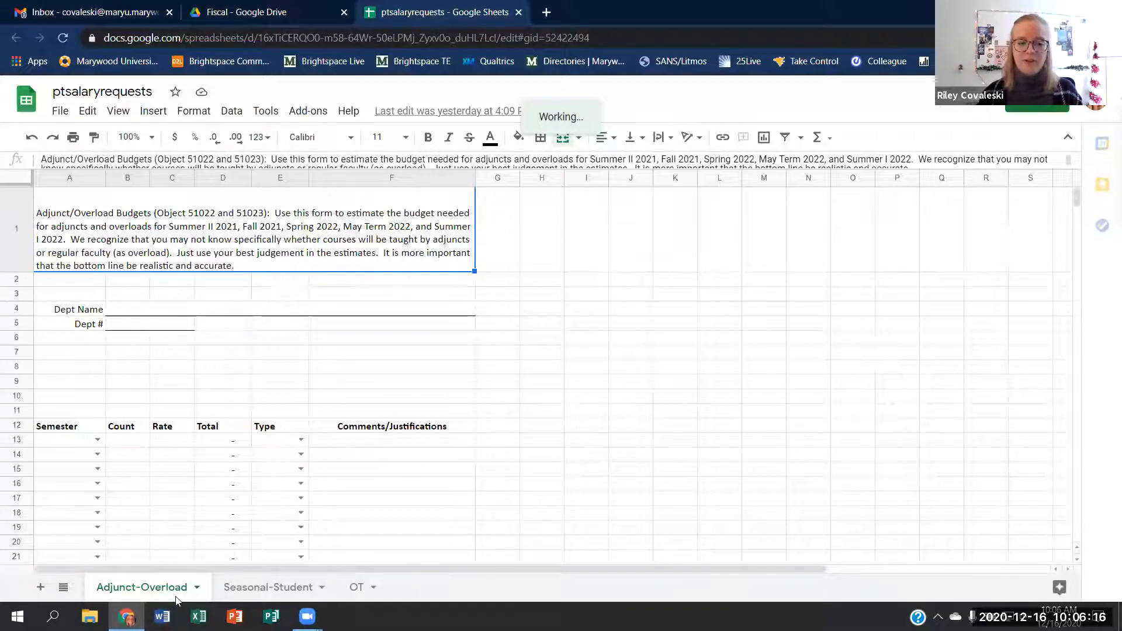
left_click(273, 590)
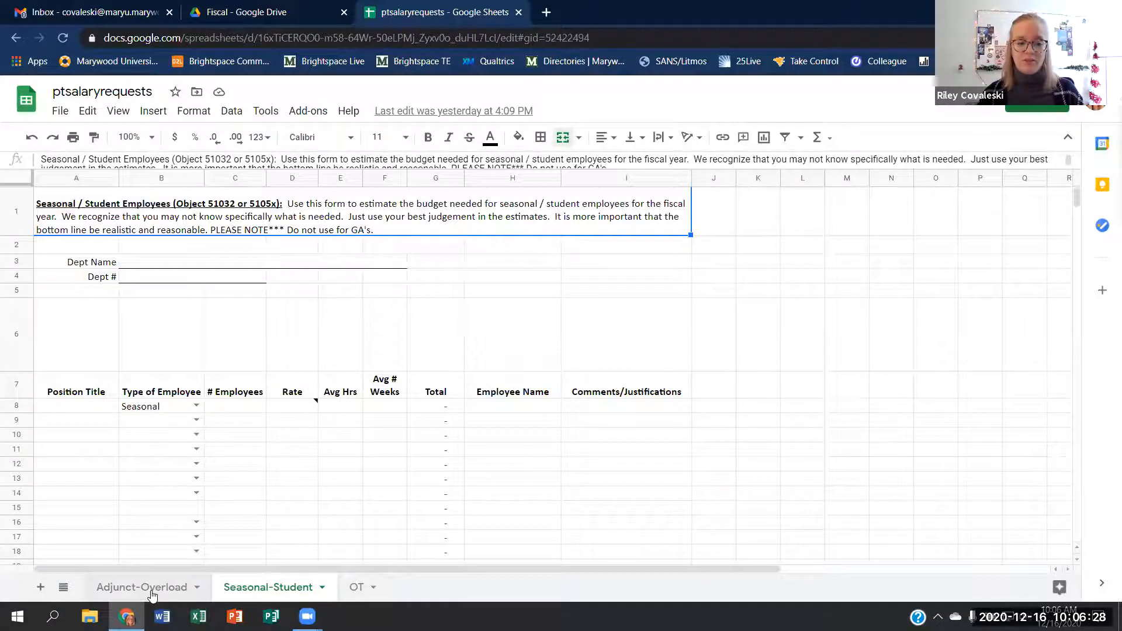
left_click(170, 593)
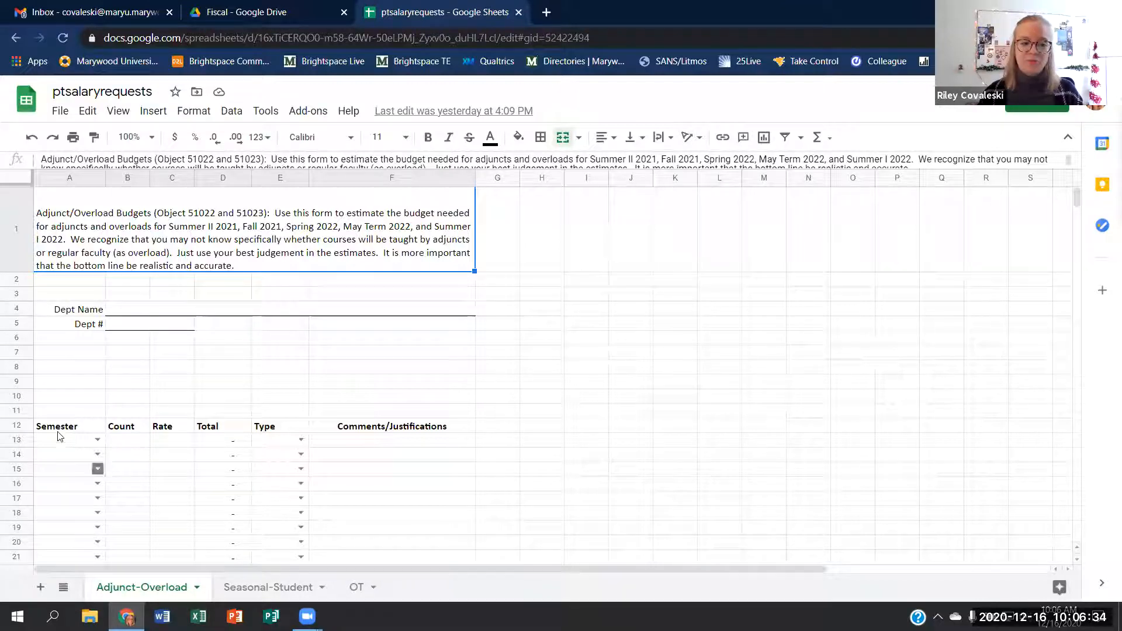
- Review the Type choices in row 13 and the Comments/Justifications column of the Adjunct-Overload form
left_click(300, 439)
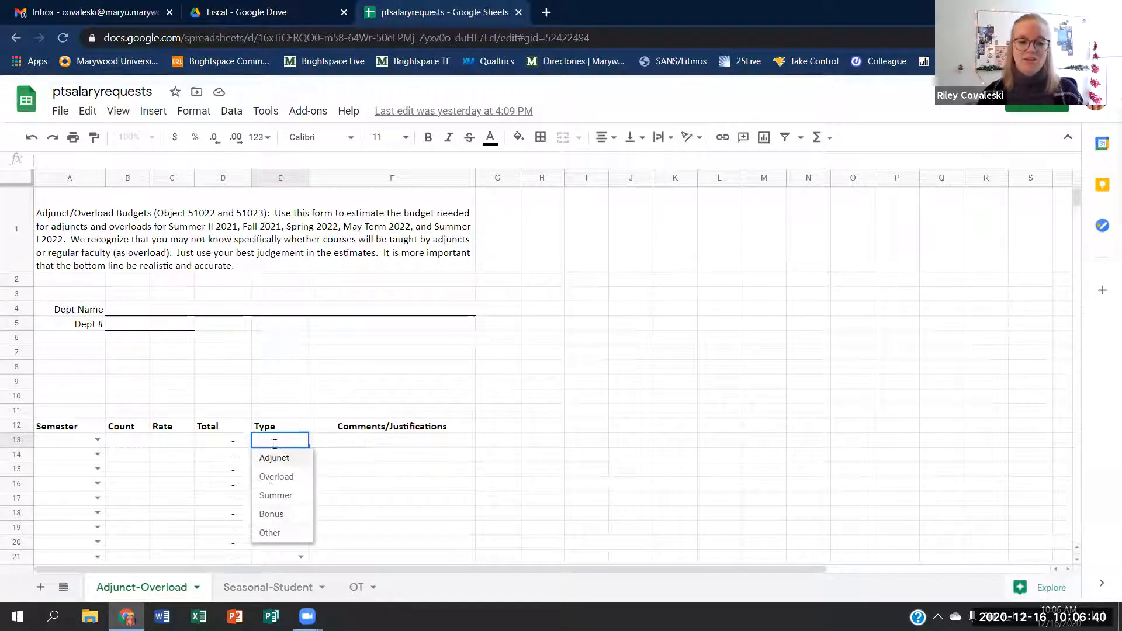
left_click(353, 444)
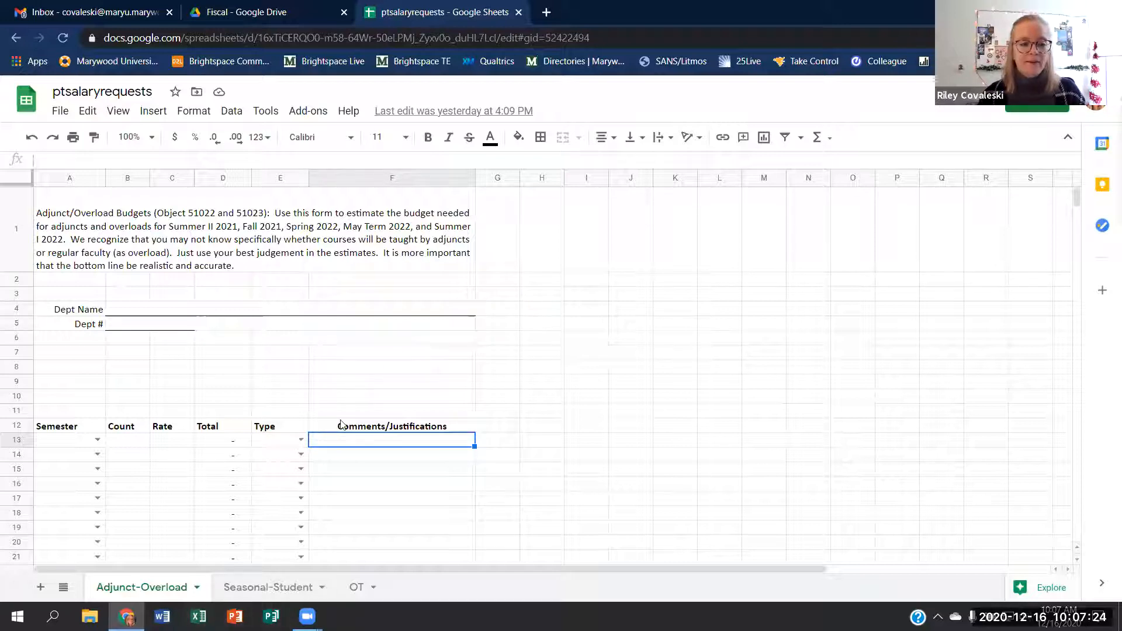
scroll(370, 433, "down", 1)
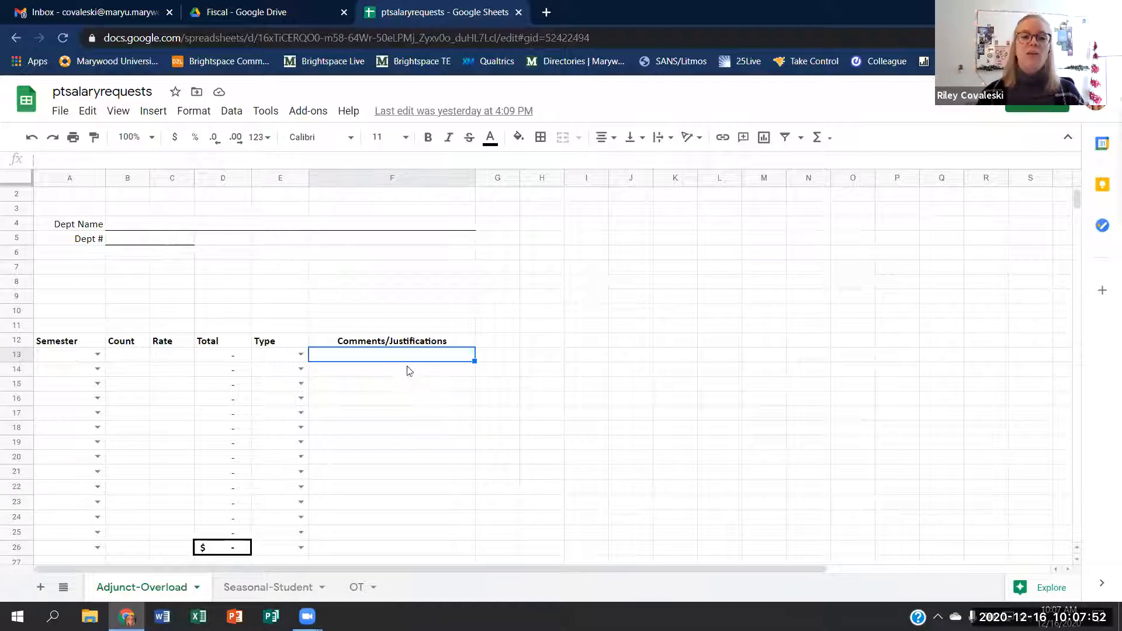
scroll(319, 439, "up", 1)
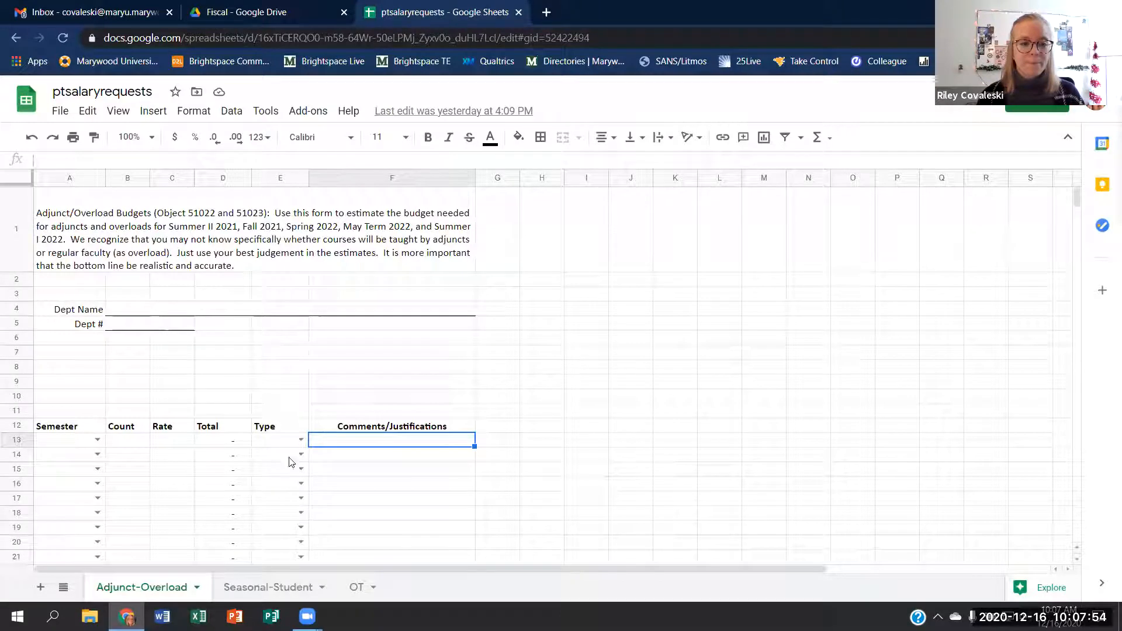
scroll(191, 477, "down", 1)
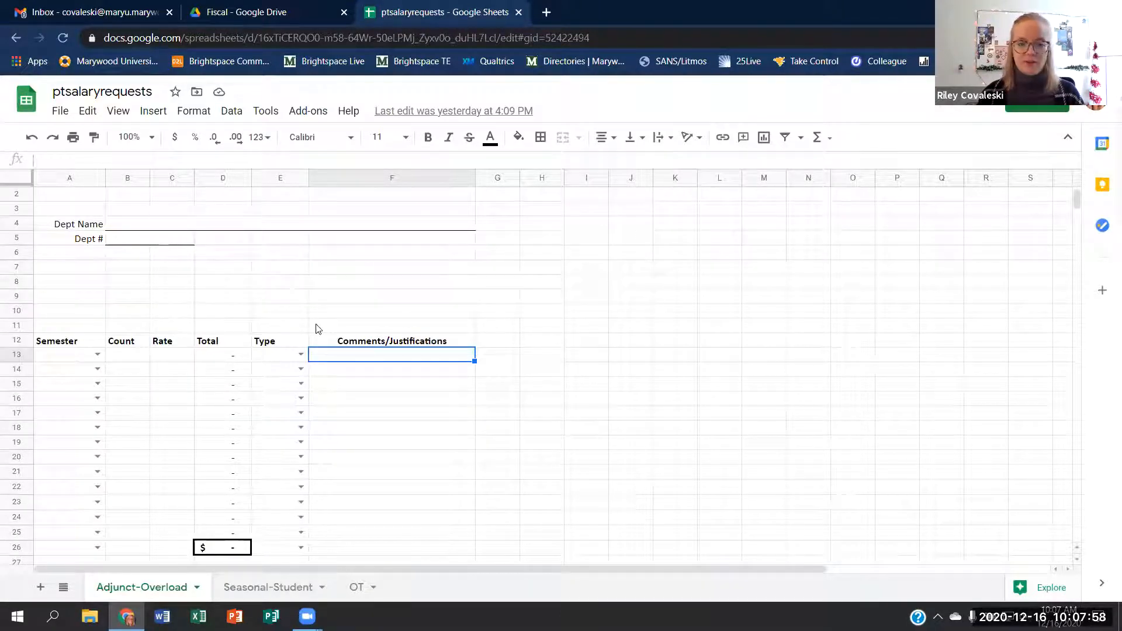
- Locate the Dept Name and Dept # entry cells, and show the Semester and Type choices for row 13
left_click(112, 227)
left_click(121, 242)
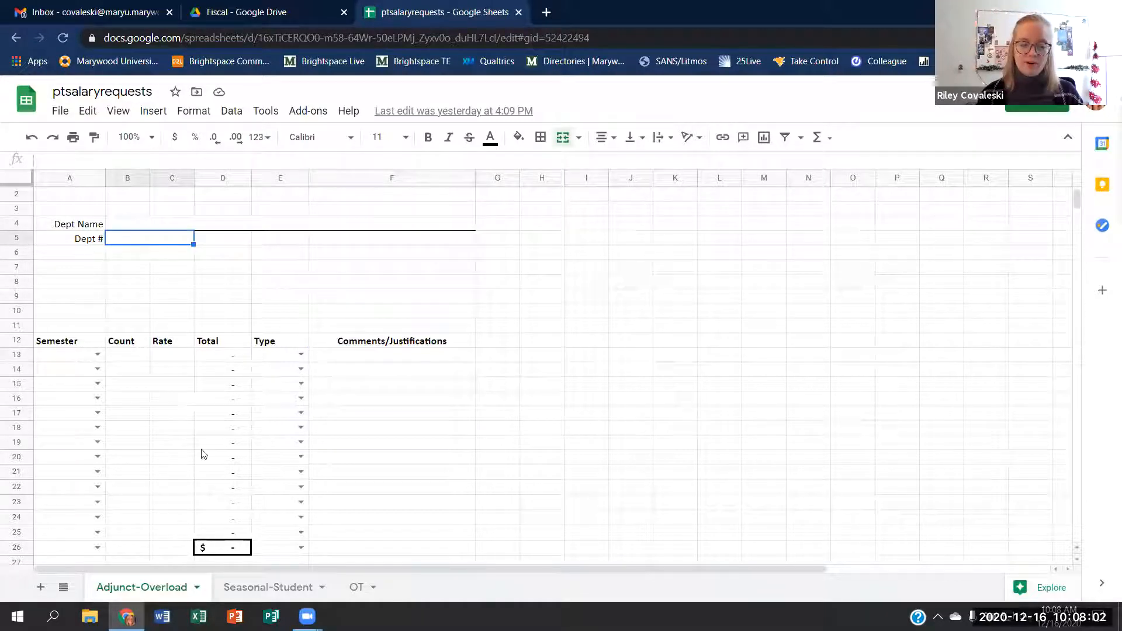
scroll(113, 362, "down", 1)
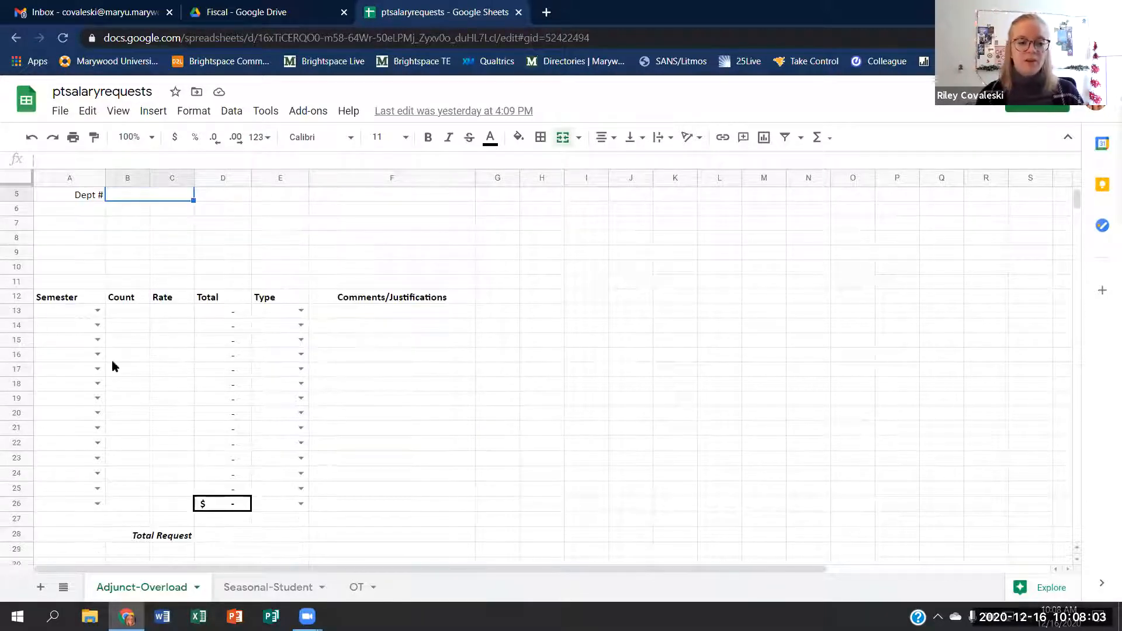
left_click(98, 311)
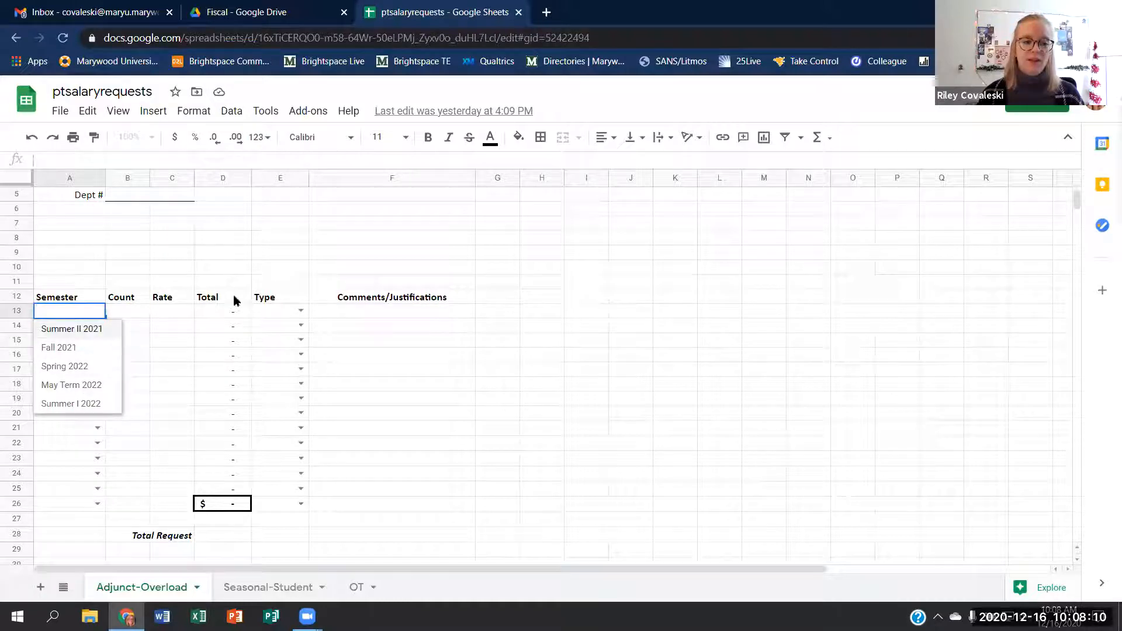
left_click(301, 311)
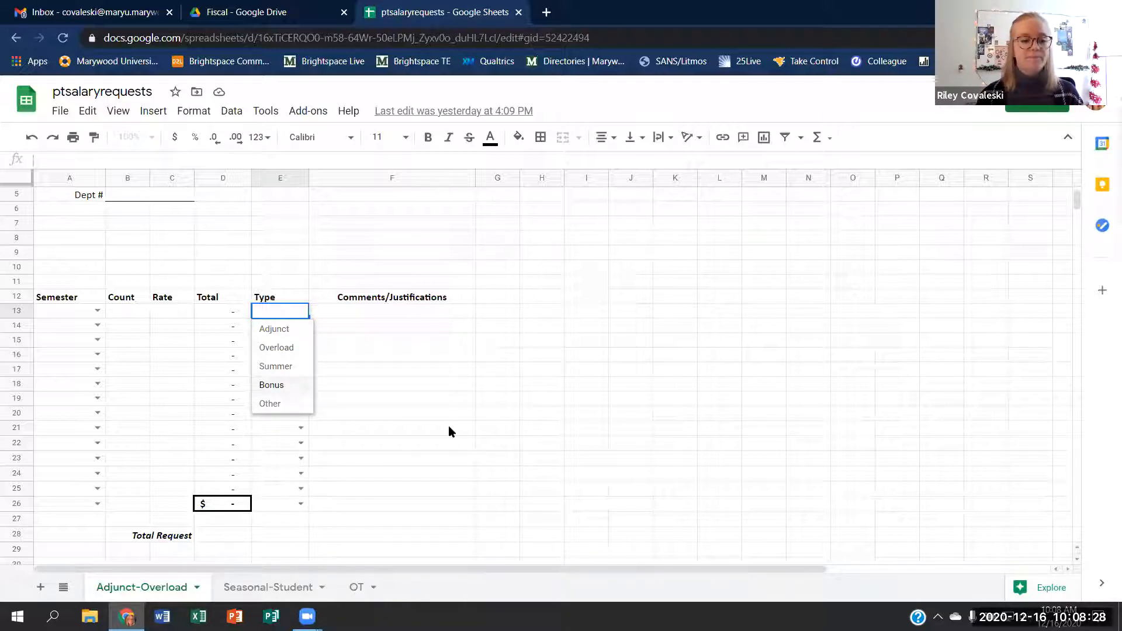
- Locate the Adjunct-Overload Total Request cell, and review the Type of Employee choices and Total formula in row 8 of Seasonal-Student
left_click(223, 536)
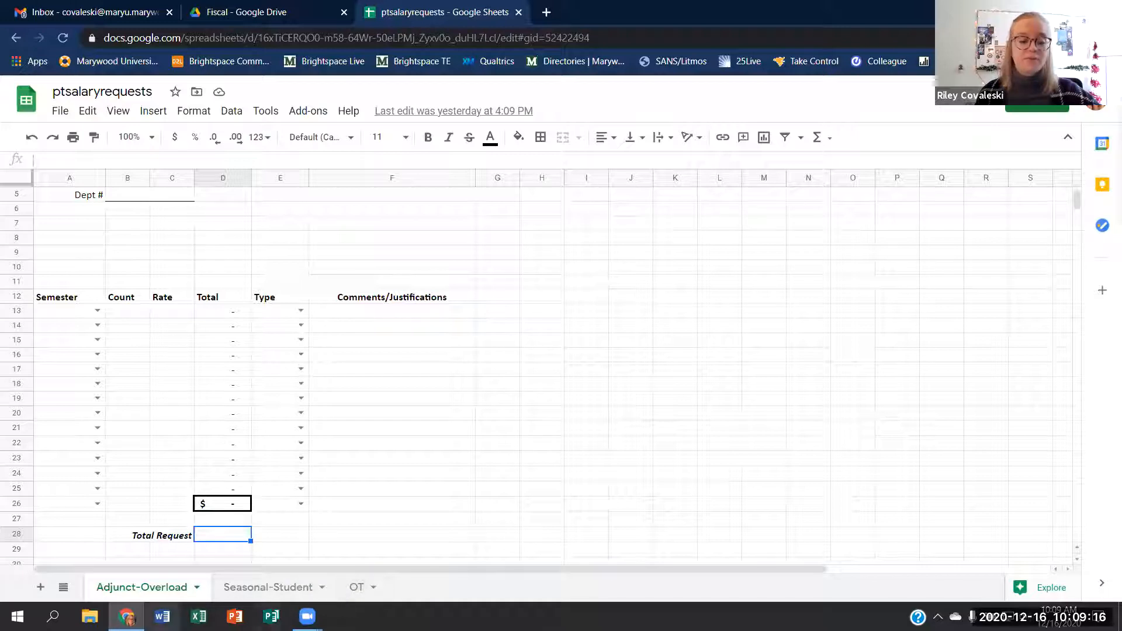
left_click(234, 592)
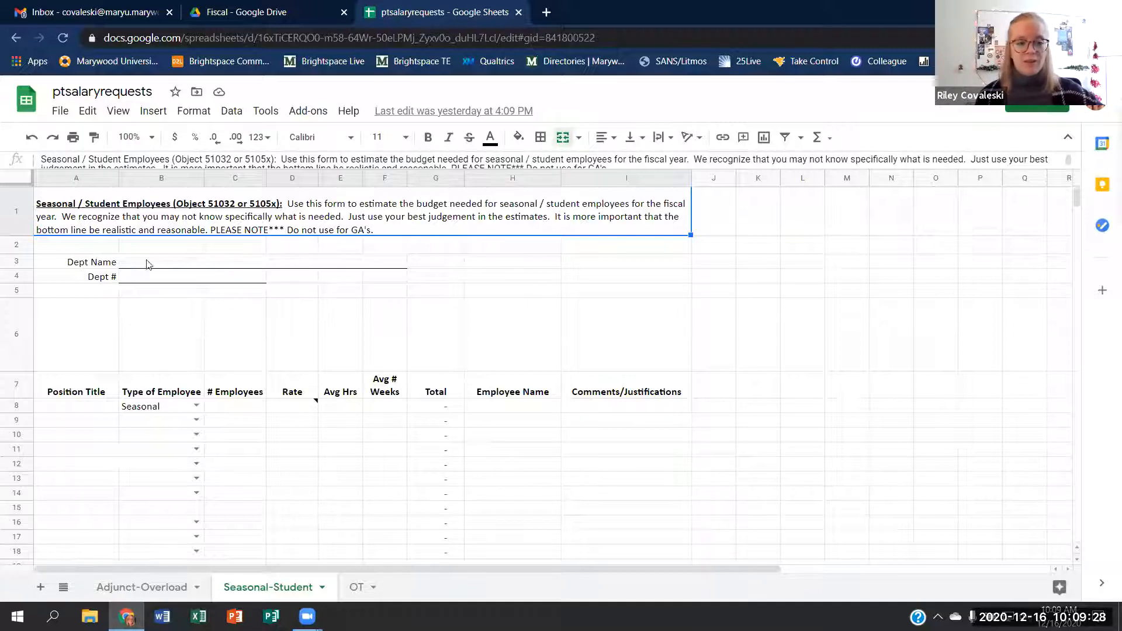
scroll(228, 325, "down", 3)
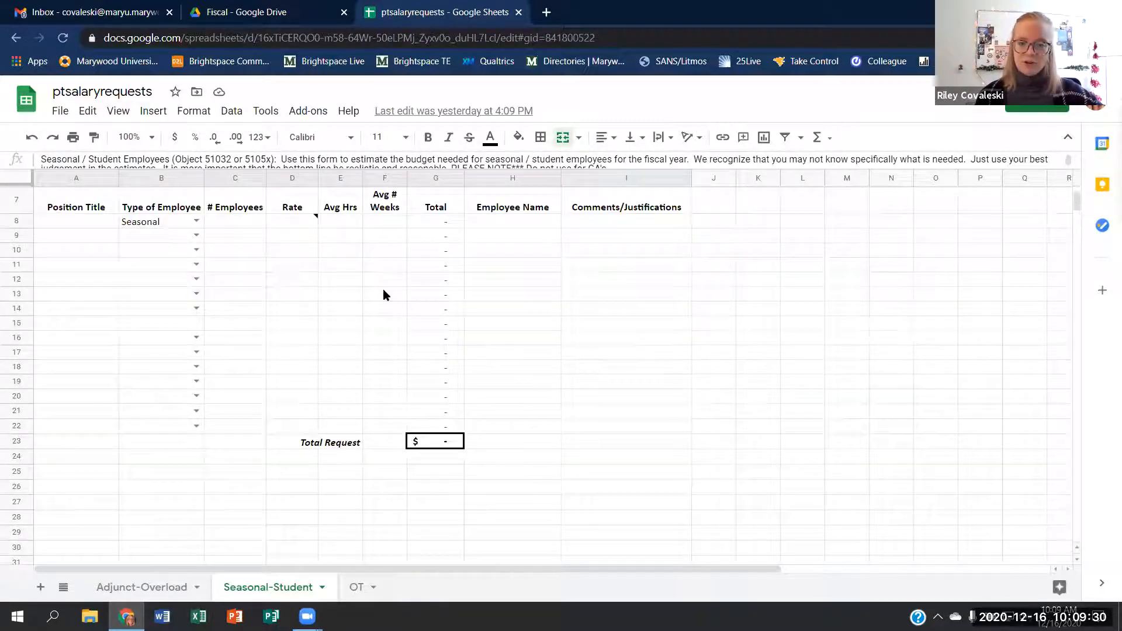
scroll(363, 327, "up", 1)
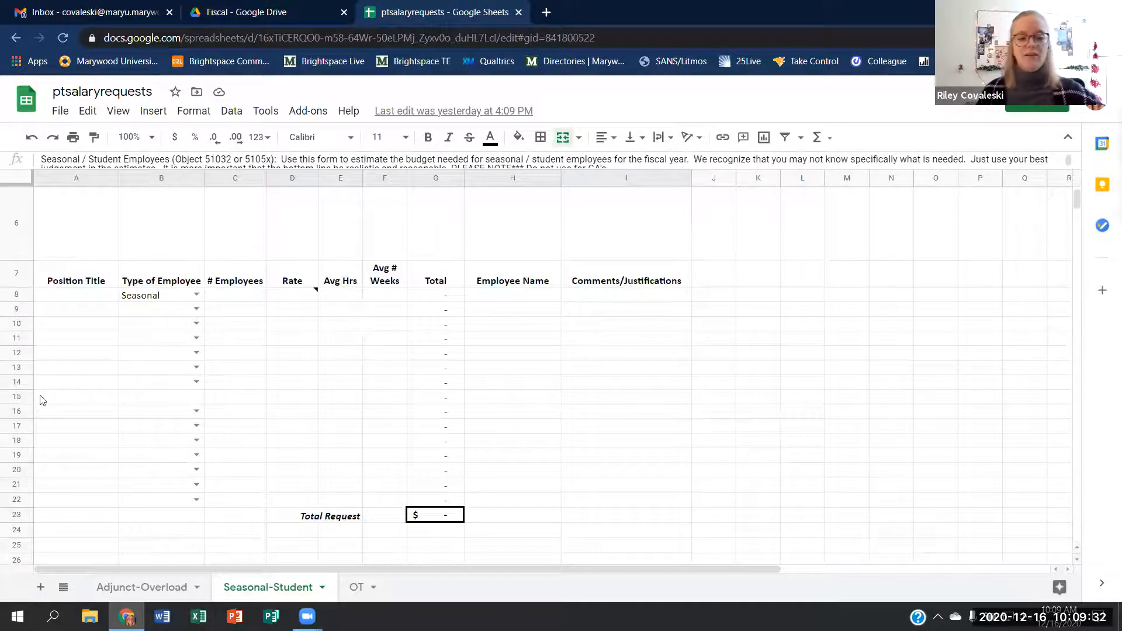
left_click(194, 296)
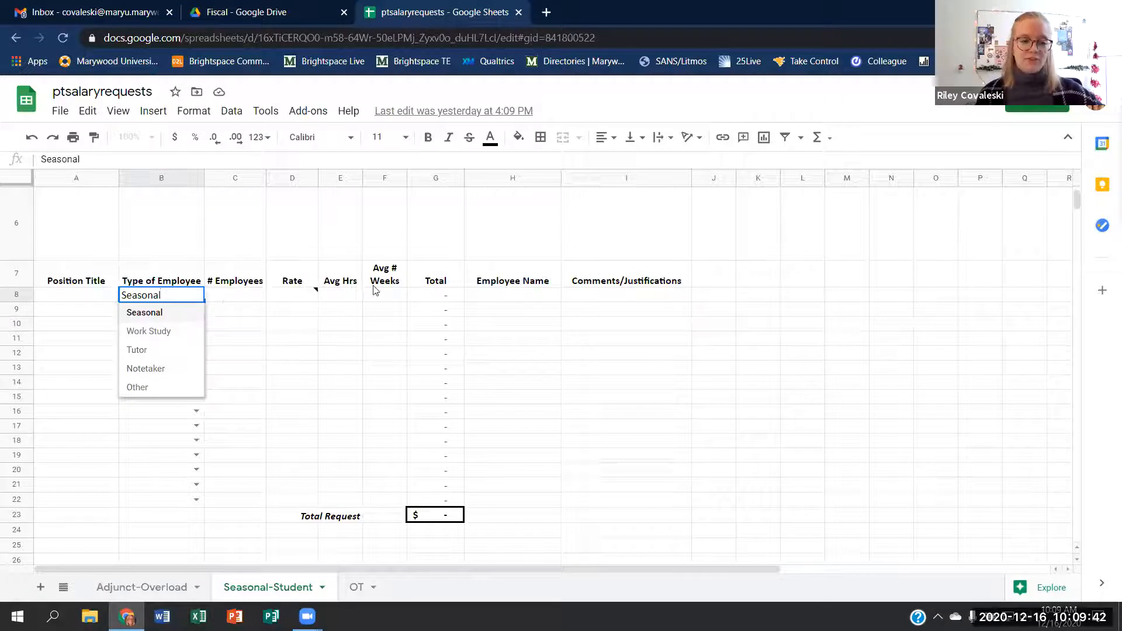
left_click(439, 301)
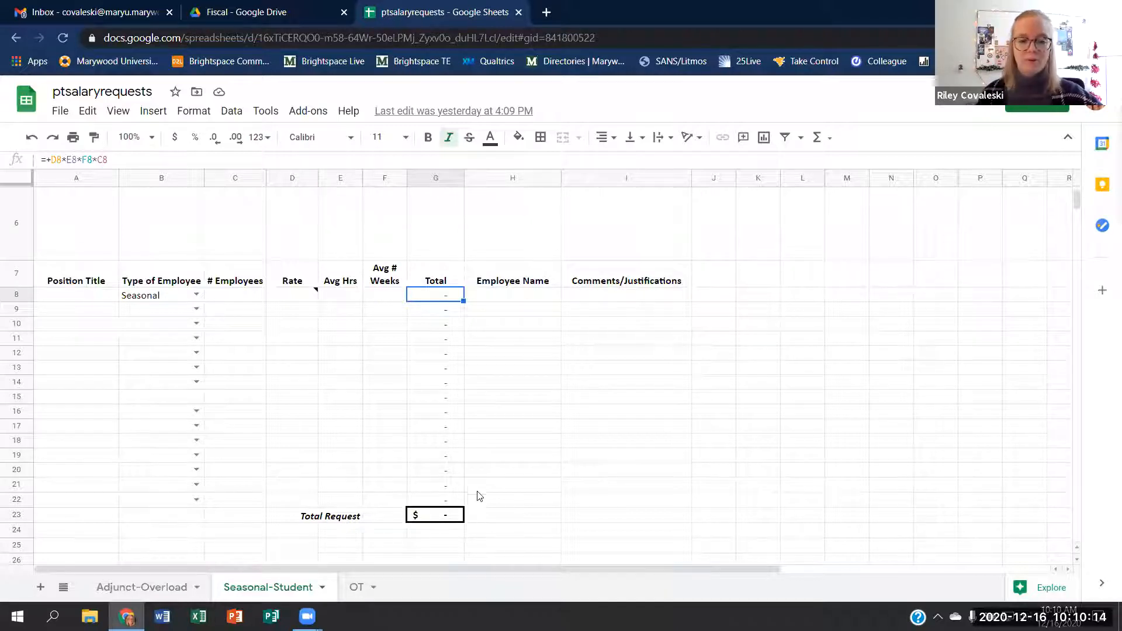
- Clear the Seasonal entry from the Type of Employee cell in row 8 of the Seasonal-Student sheet
scroll(511, 473, "up", 1)
scroll(500, 433, "down", 1)
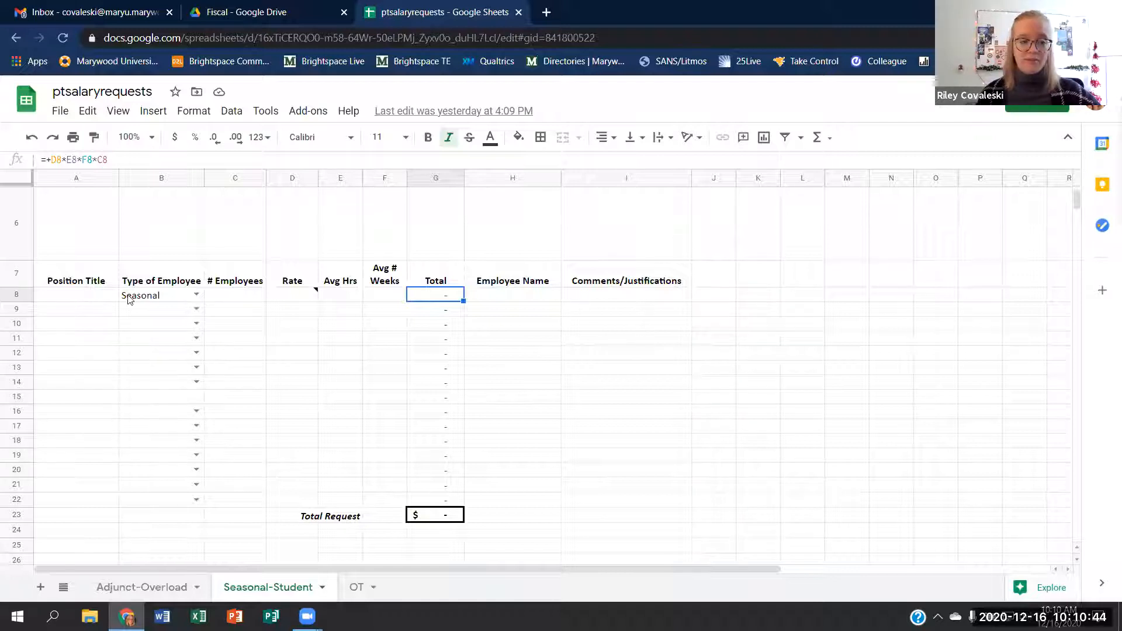
left_click(181, 300)
key("Delete")
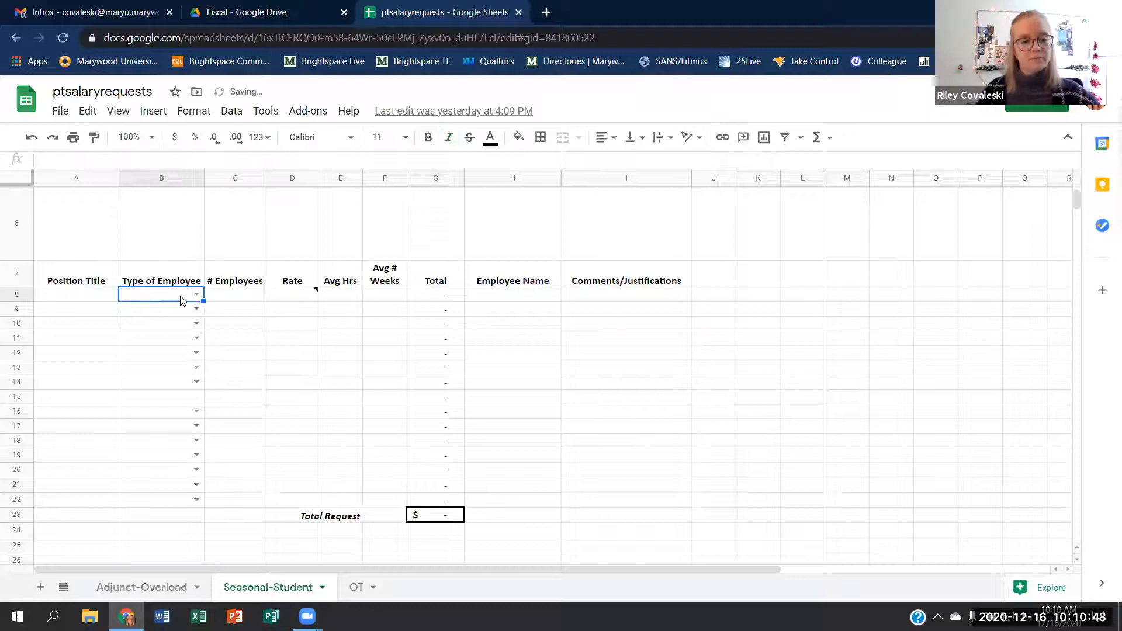
- Review the OT sheet's overtime form, including the Total formula in row 8 and the Employee Name column
left_click(354, 588)
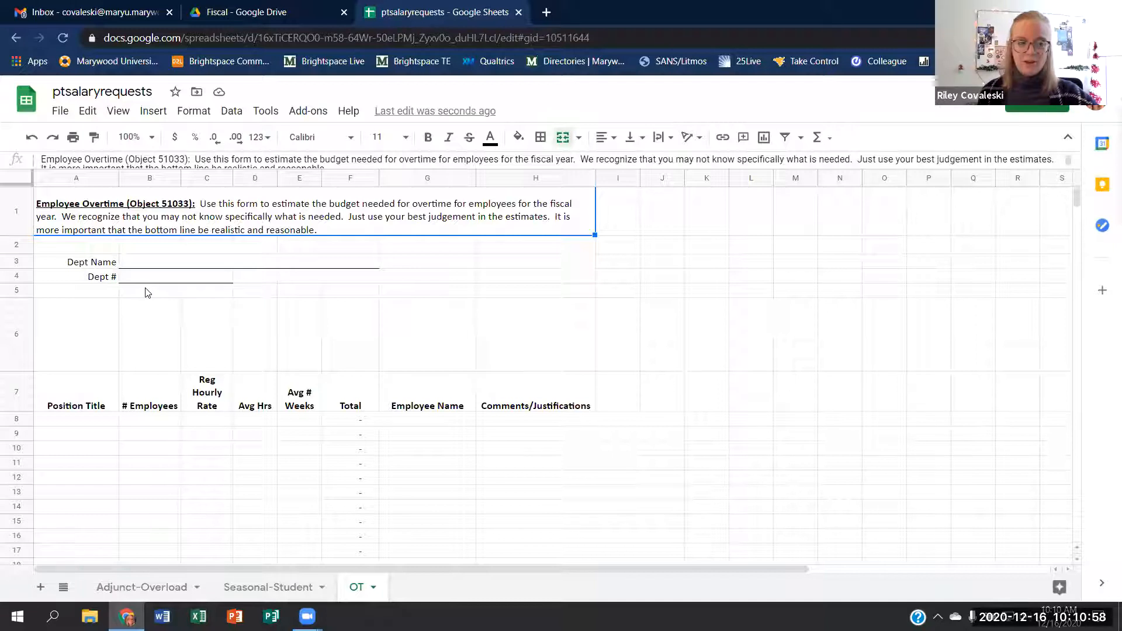
scroll(195, 339, "down", 3)
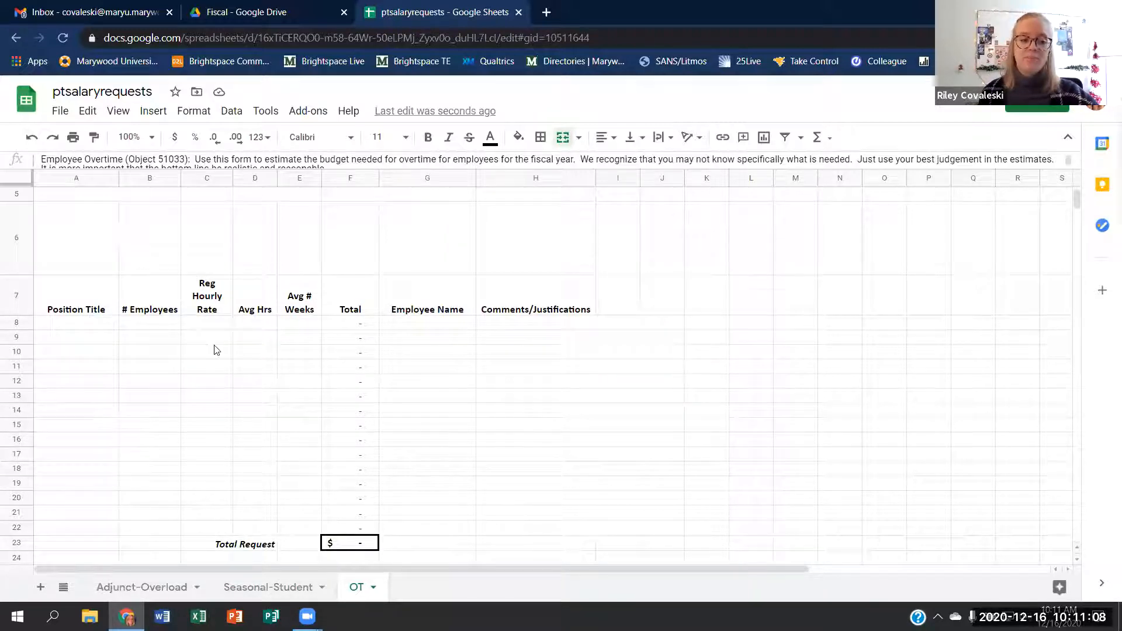
left_click(344, 326)
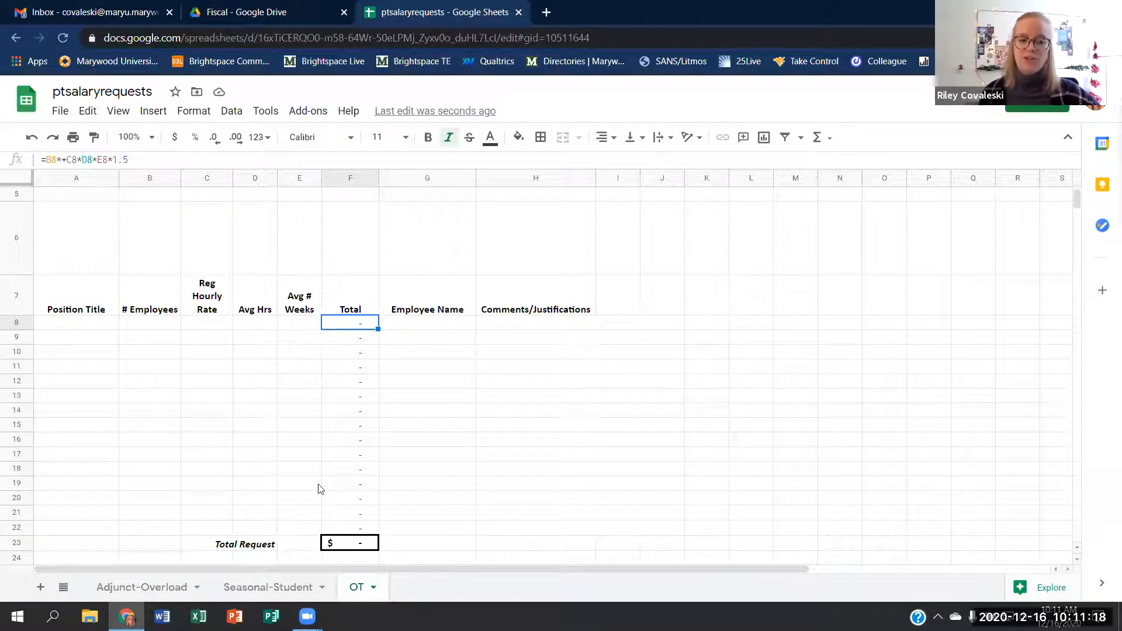
scroll(311, 478, "up", 3)
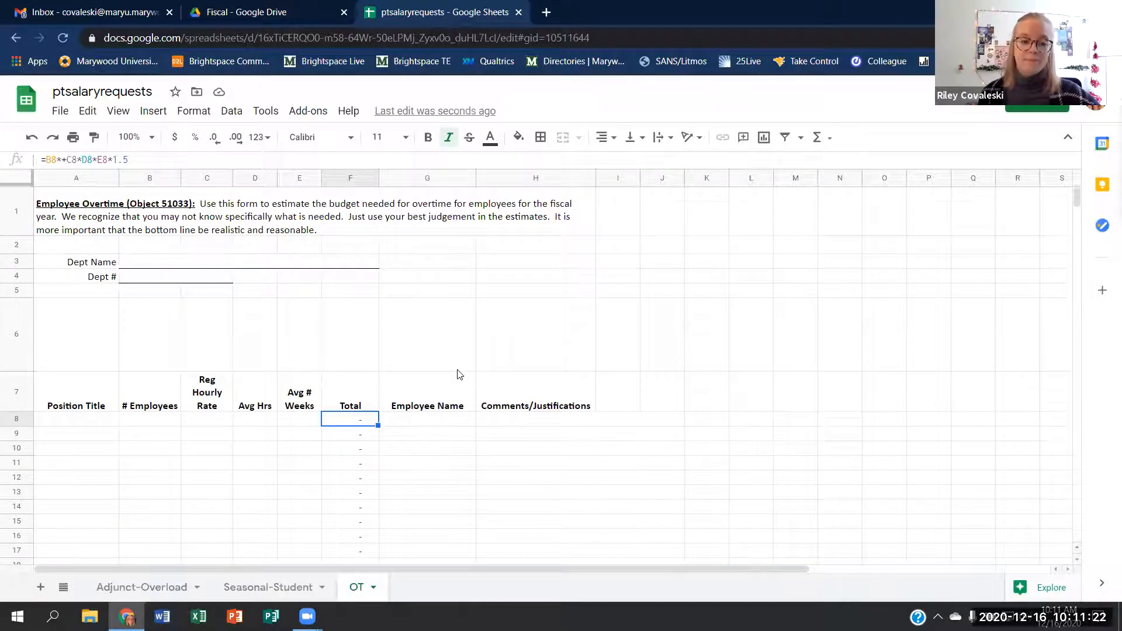
scroll(456, 376, "down", 3)
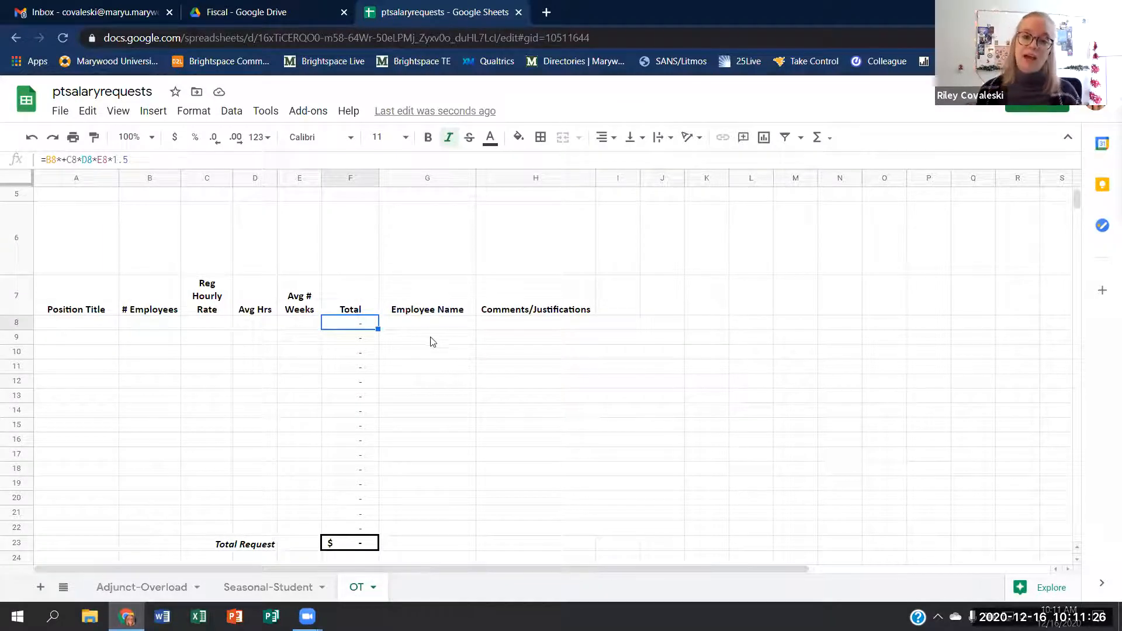
left_click(412, 325)
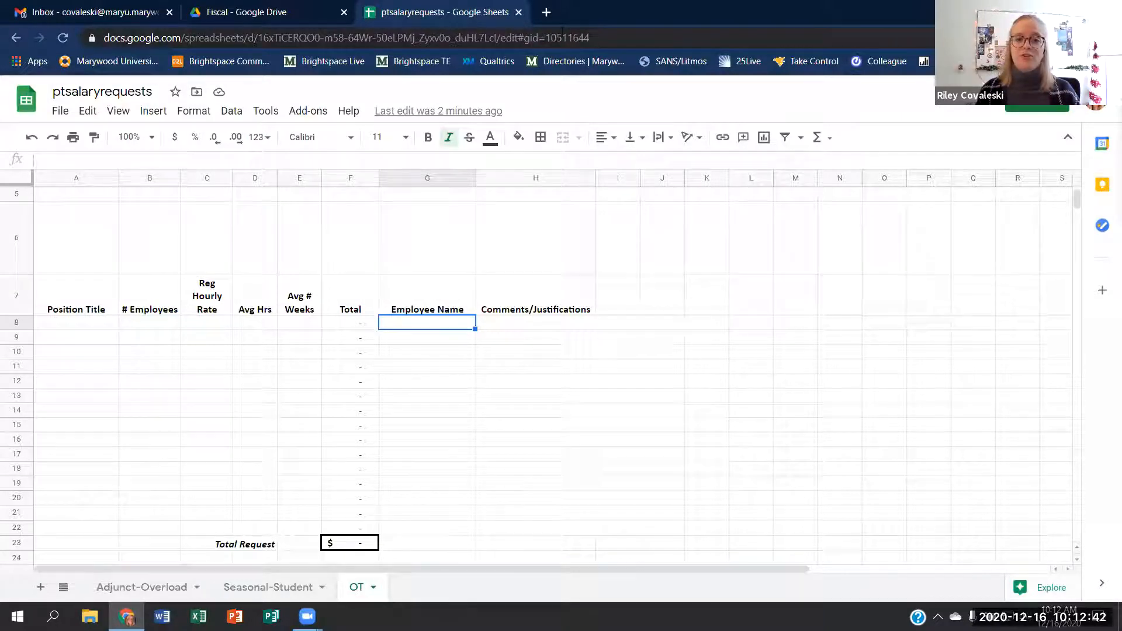
left_click(542, 22)
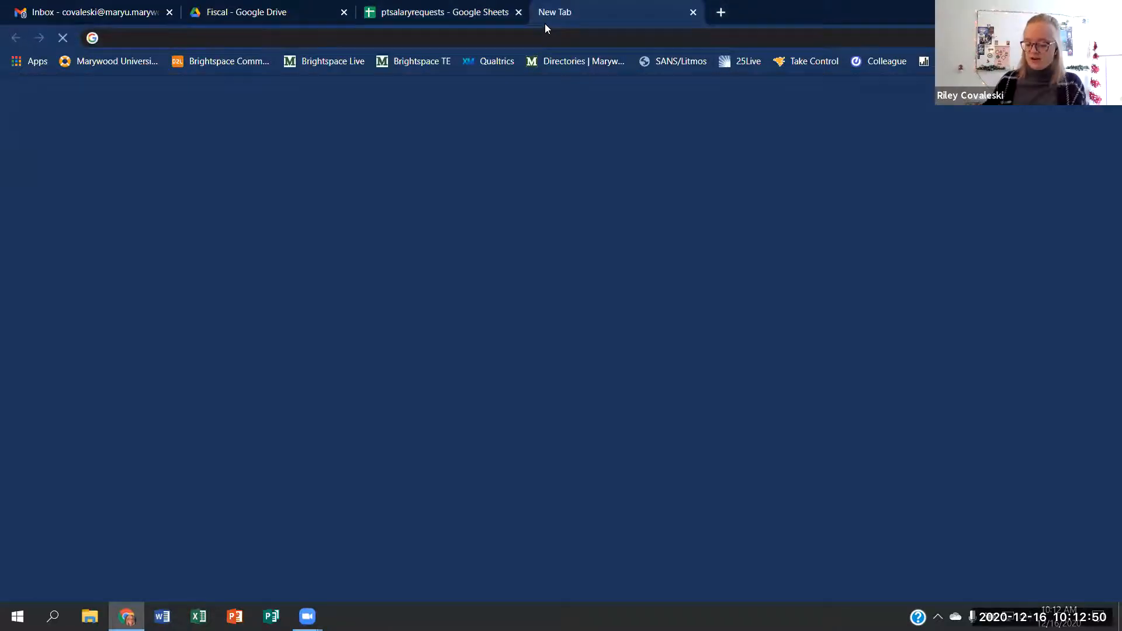
type("w")
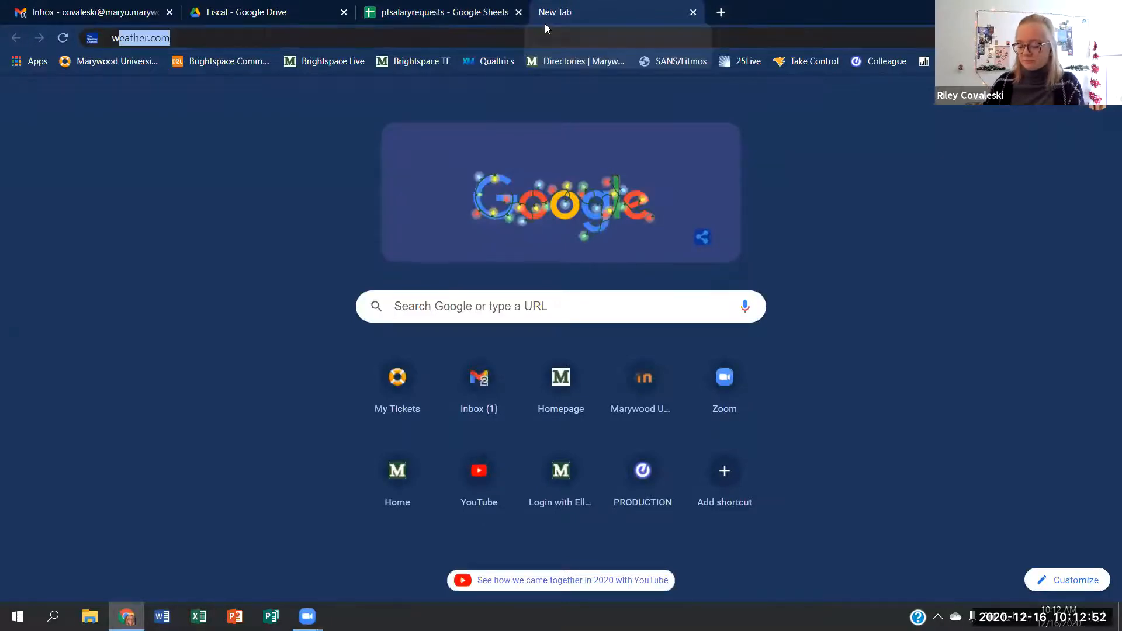
type("ww.marywood.edu")
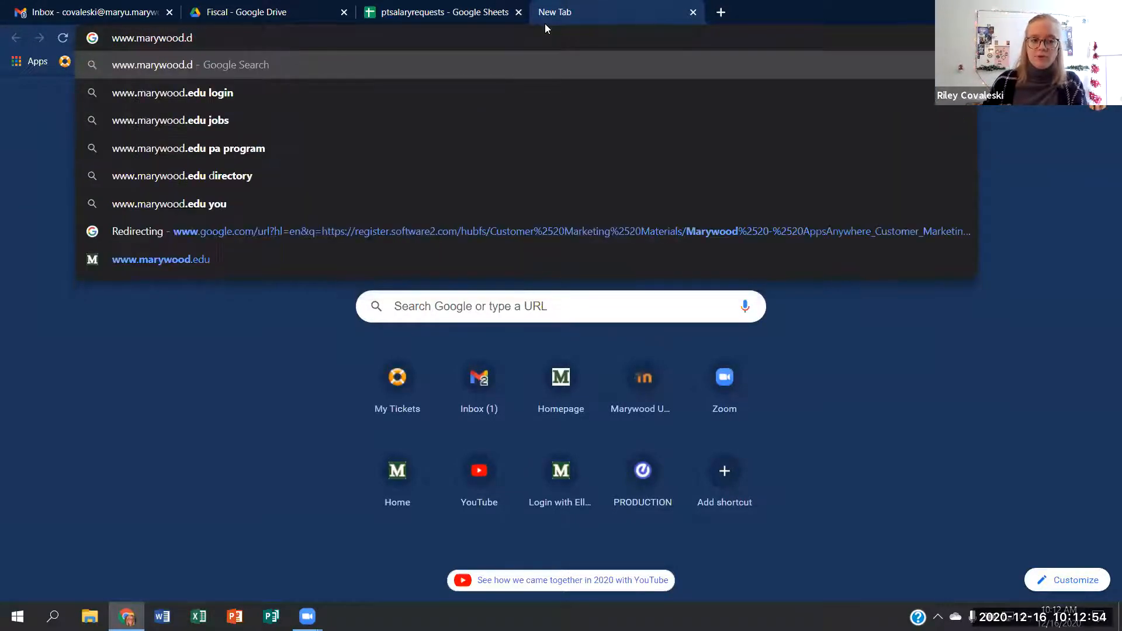
key("Return")
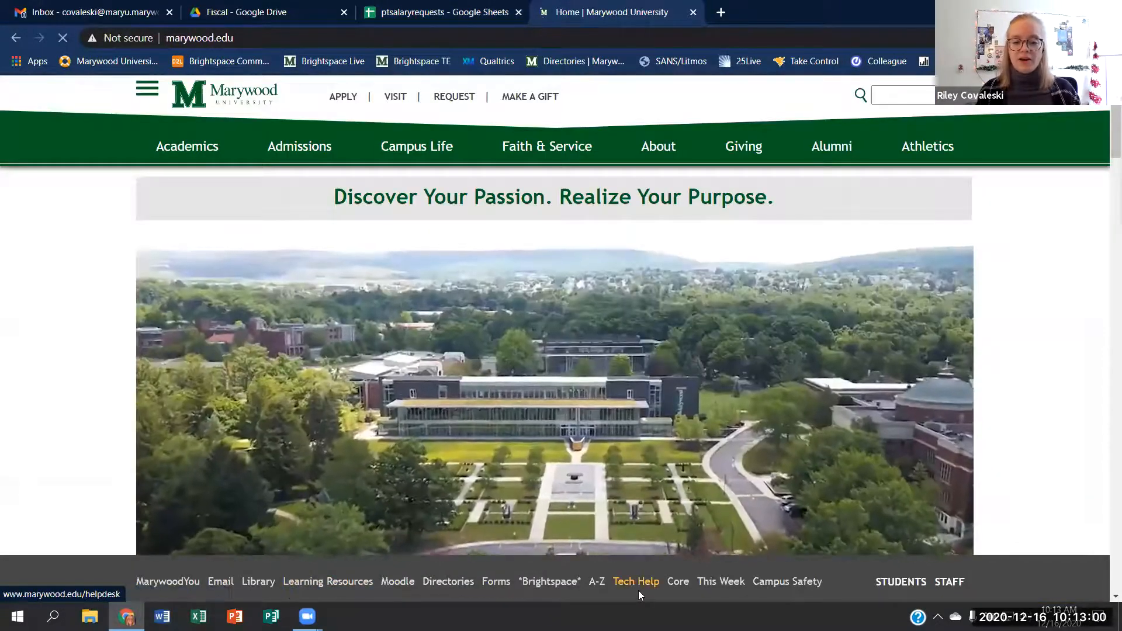
- Enlarge the Marywood homepage and open its Tech Help page
left_click(638, 590)
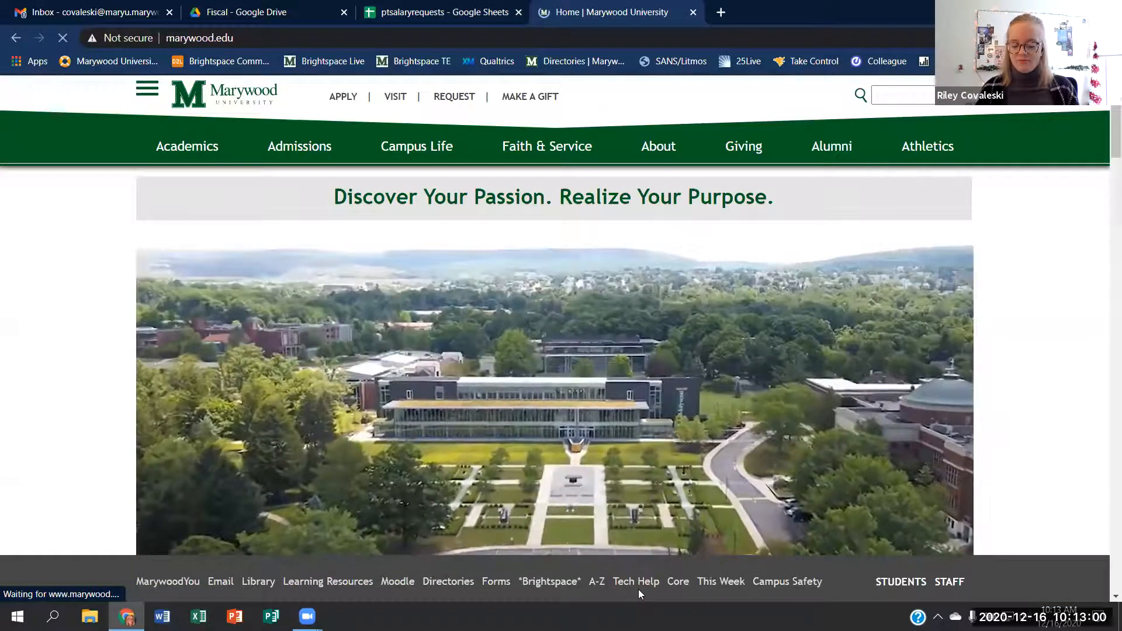
key("ctrl+plus")
key("ctrl+plus")
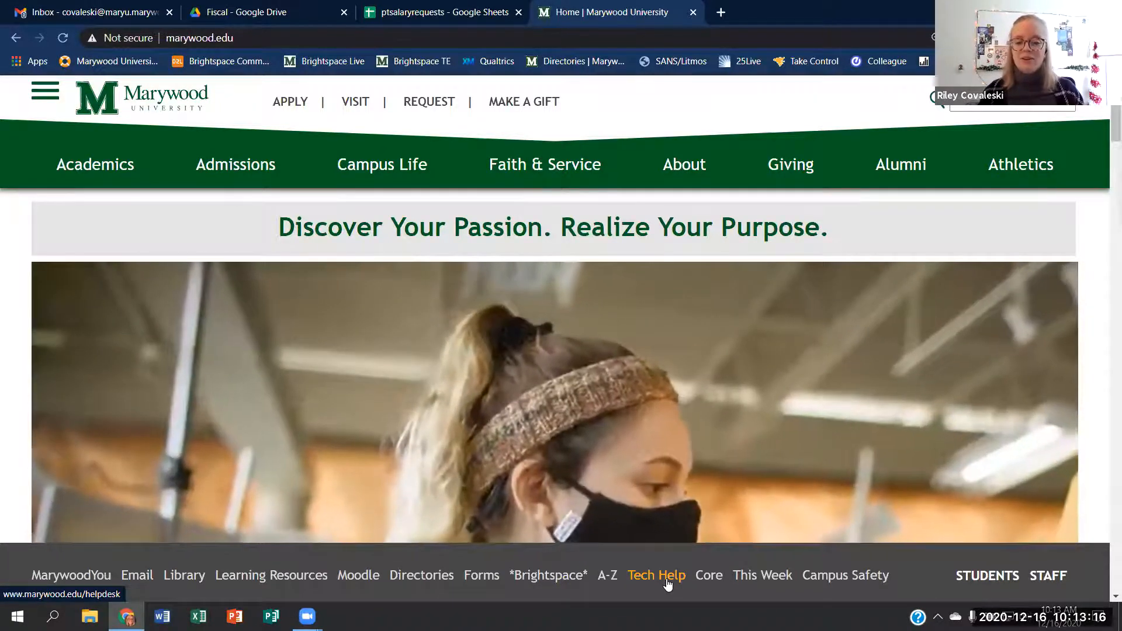
left_click(668, 584)
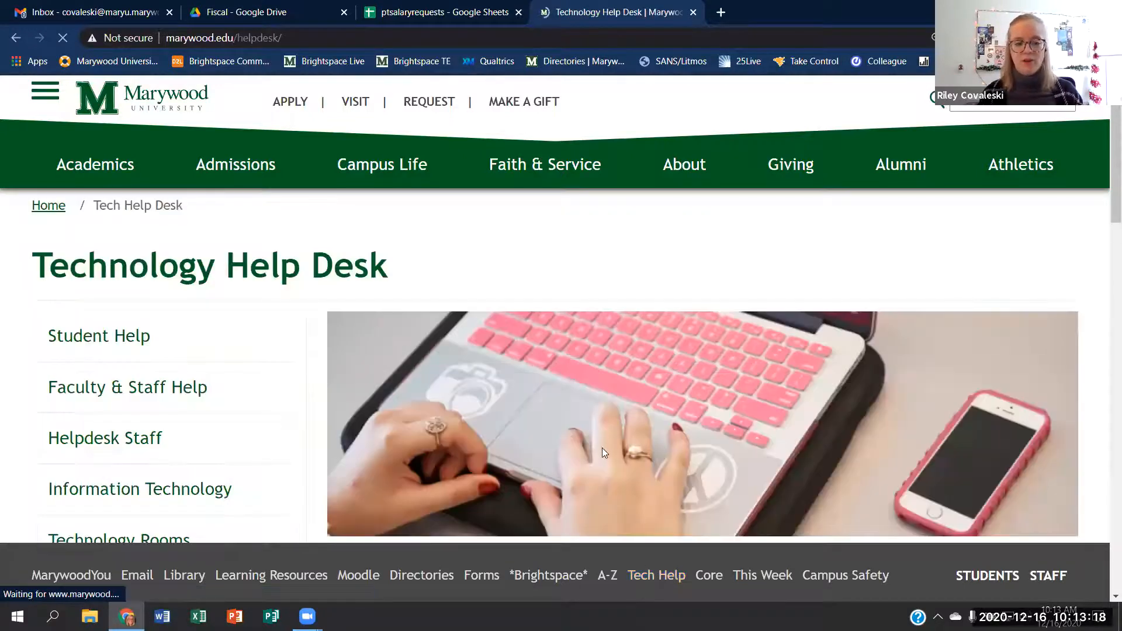
- View the Help Desk's ticket submission options, and open its Useful Links page at 100% zoom
scroll(380, 347, "down", 2)
scroll(359, 347, "down", 4)
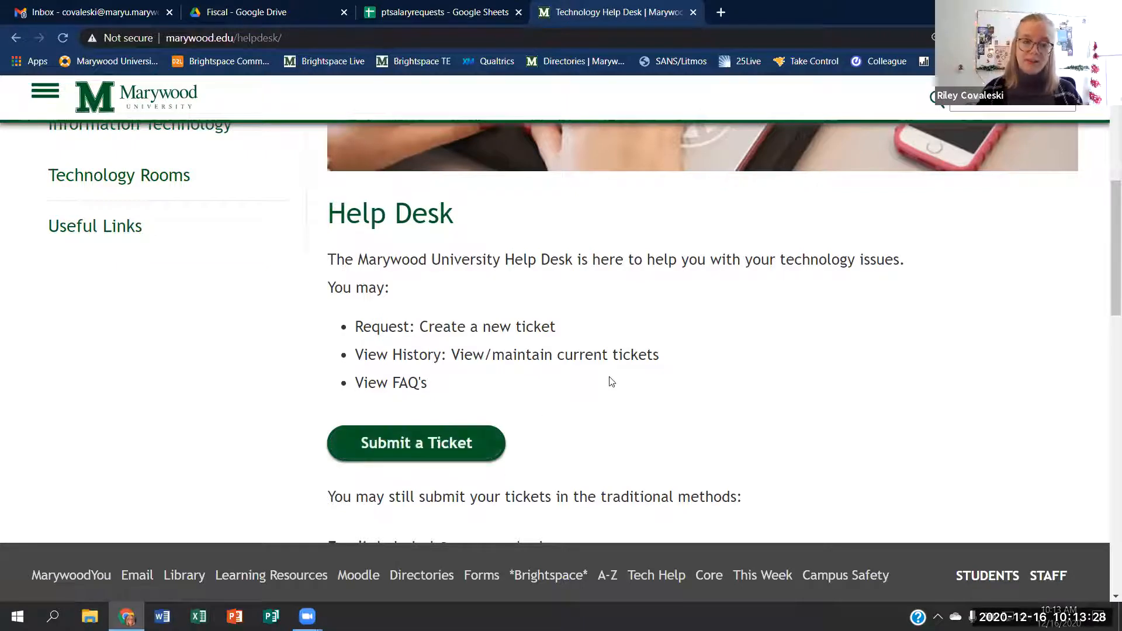
scroll(538, 420, "down", 1)
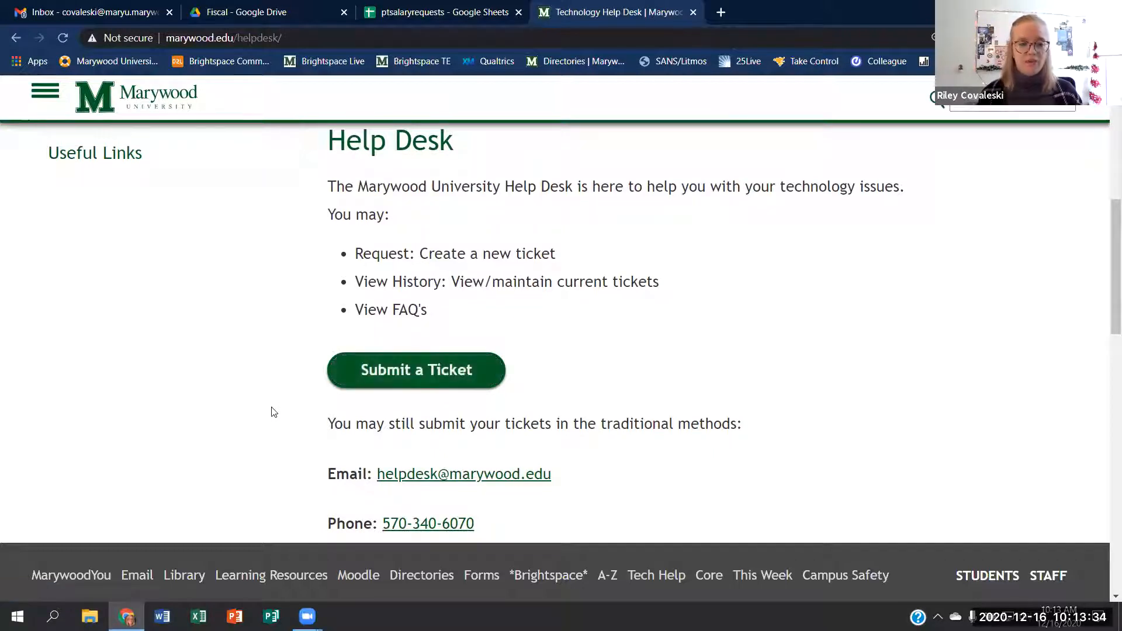
scroll(277, 408, "up", 1)
scroll(277, 409, "up", 3)
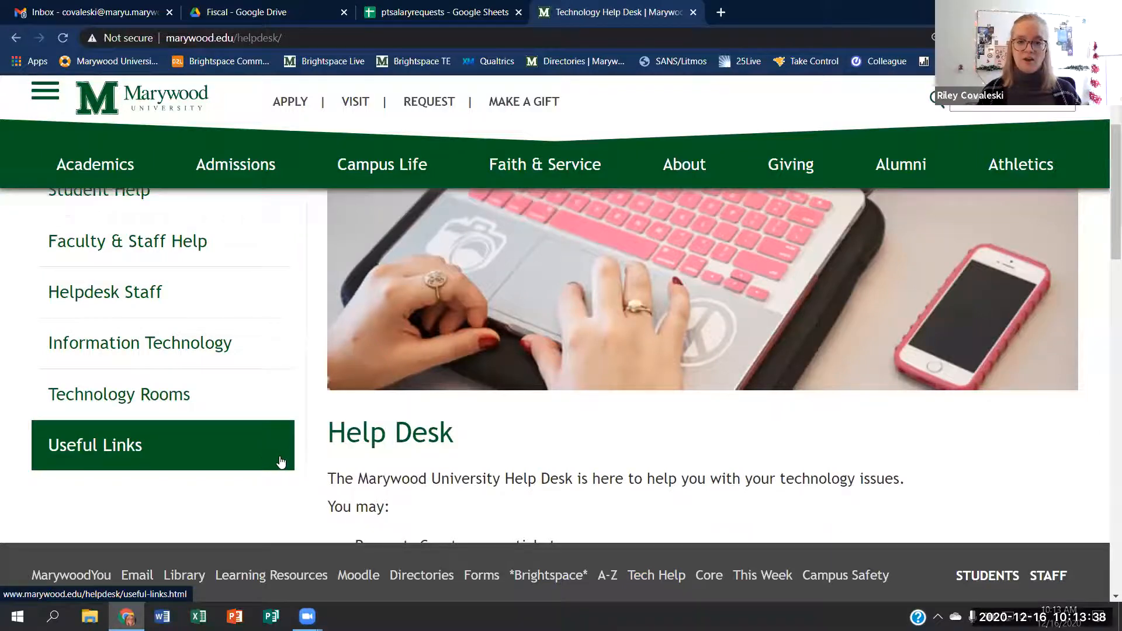
left_click(262, 467)
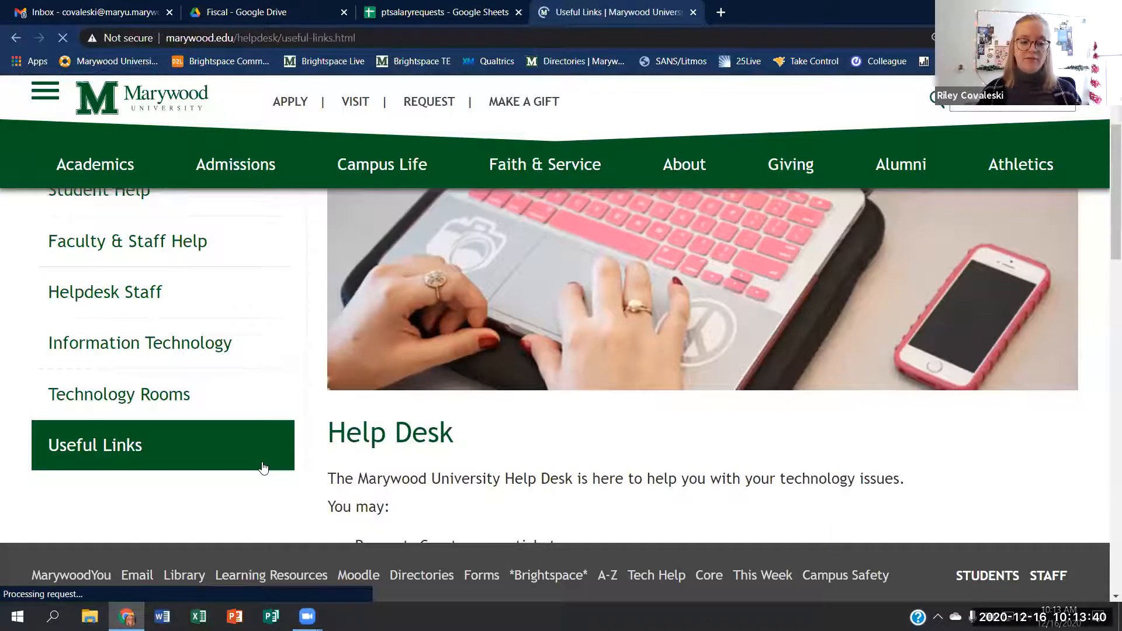
key("ctrl+minus")
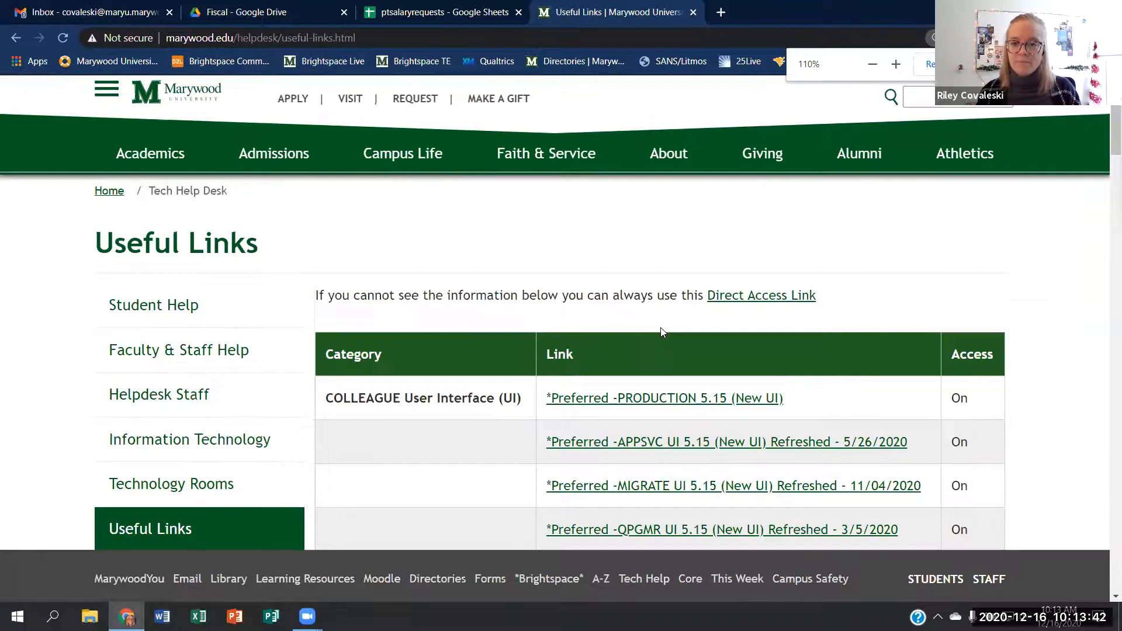
key("ctrl+minus")
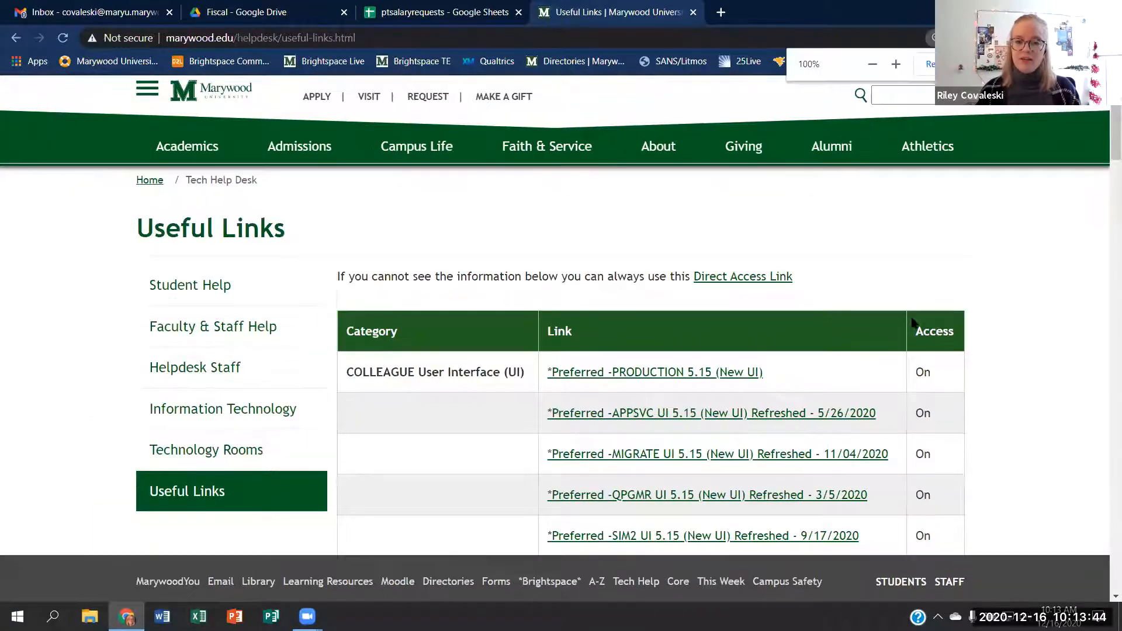
- Open the Preferred -PRODUCTION 5.15 (New UI) link for the Colleague User Interface
scroll(988, 357, "down", 2)
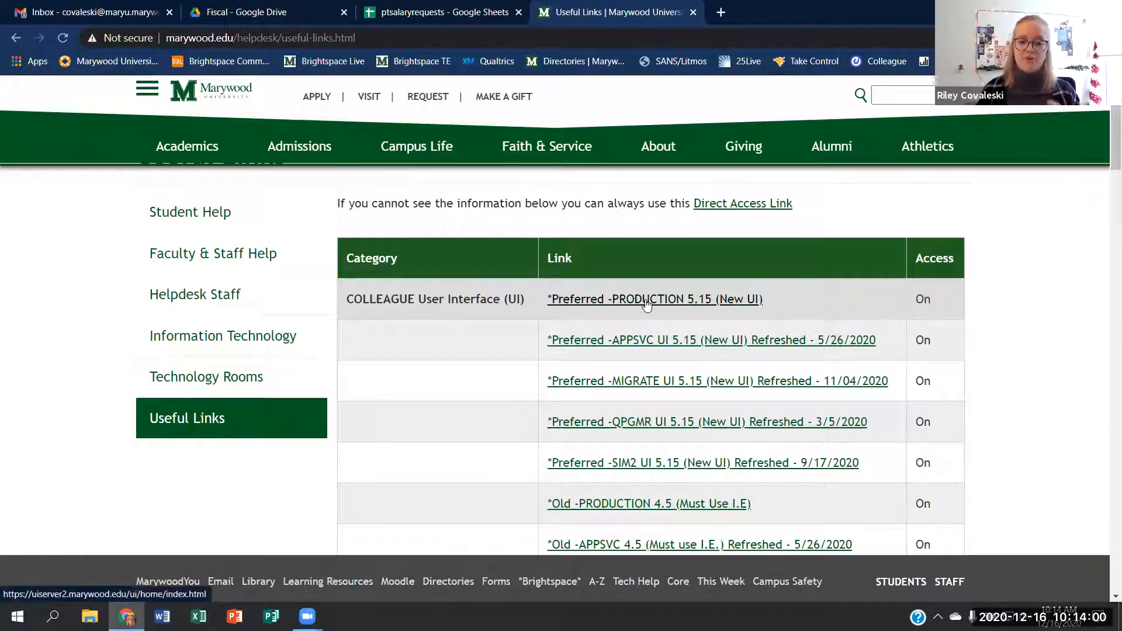
scroll(631, 444, "down", 1)
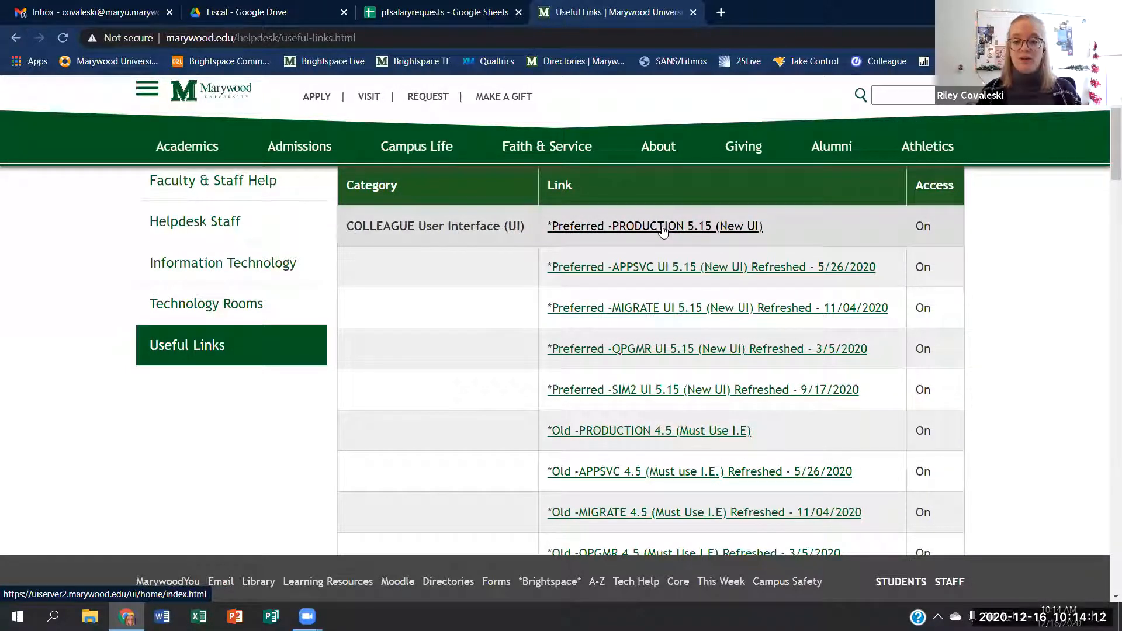
left_click(691, 231)
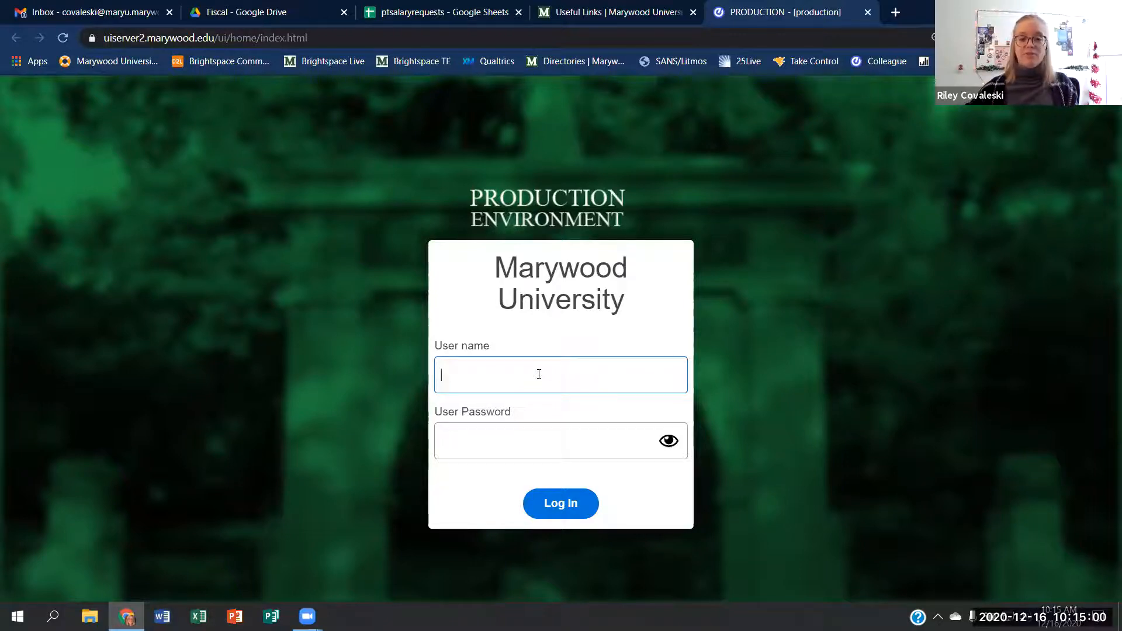
- Log in to the Production environment with the account's user name and password, and accept the confidentiality notice
type("us08")
key("Tab")
type("•••••••")
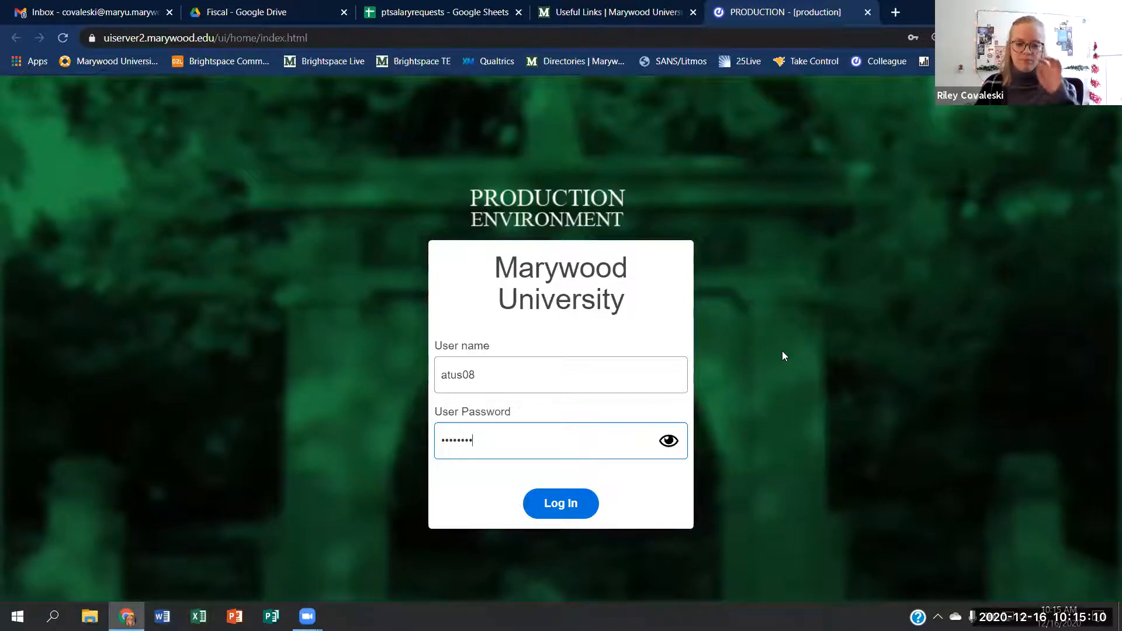
double_click(464, 375)
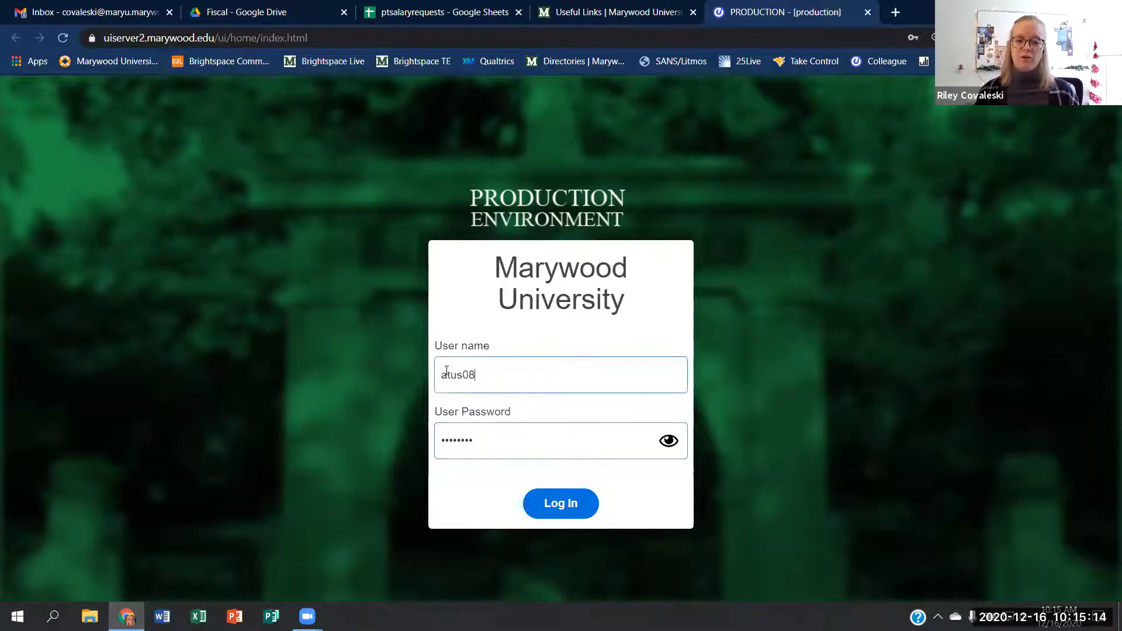
left_click(522, 372)
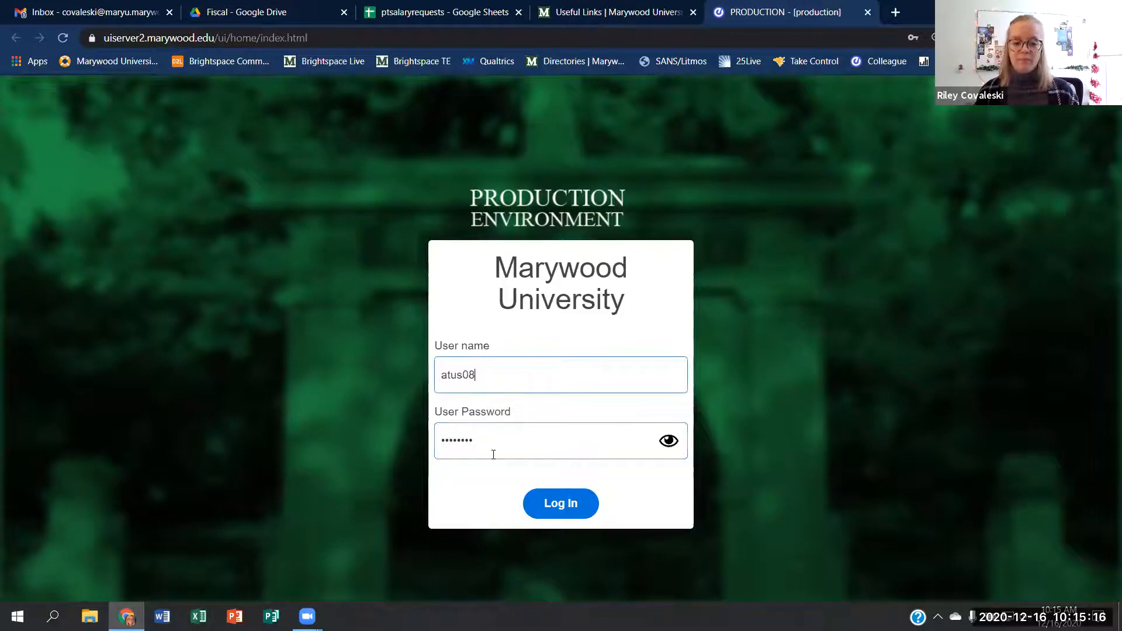
left_click(574, 507)
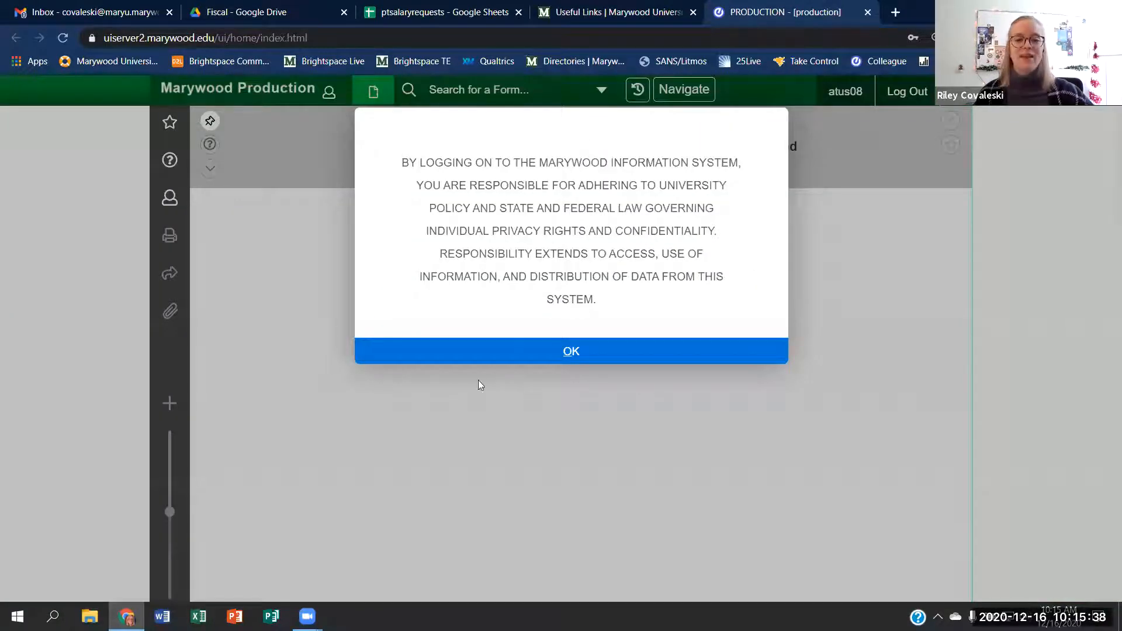
left_click(563, 350)
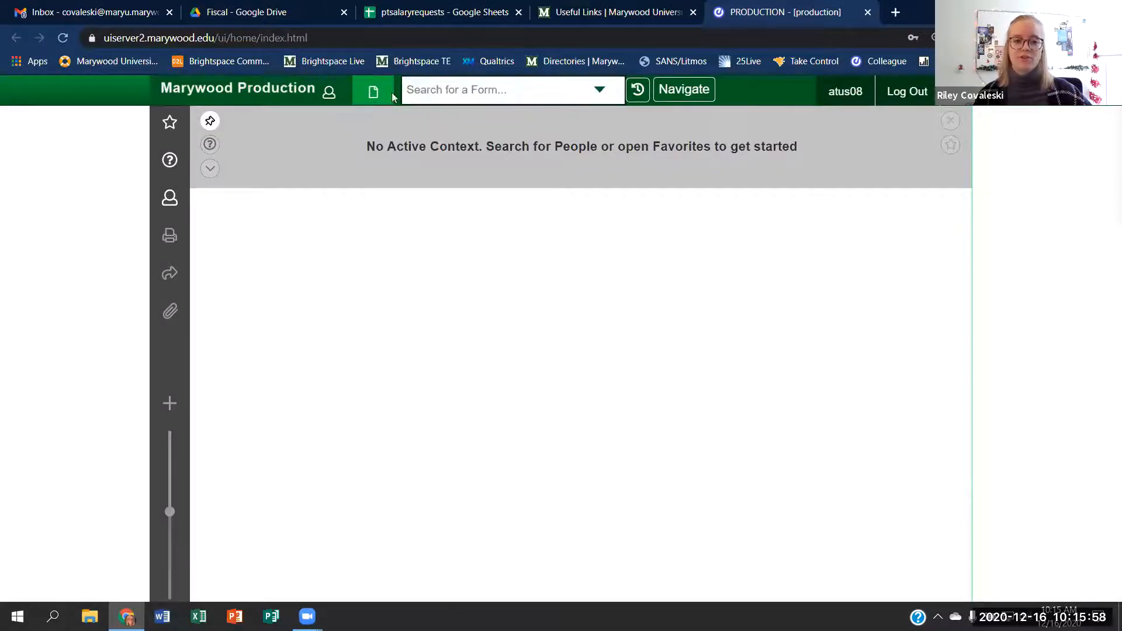
- Open the BAAS Budget Alias Assignment form for budget ID FY22
left_click(328, 94)
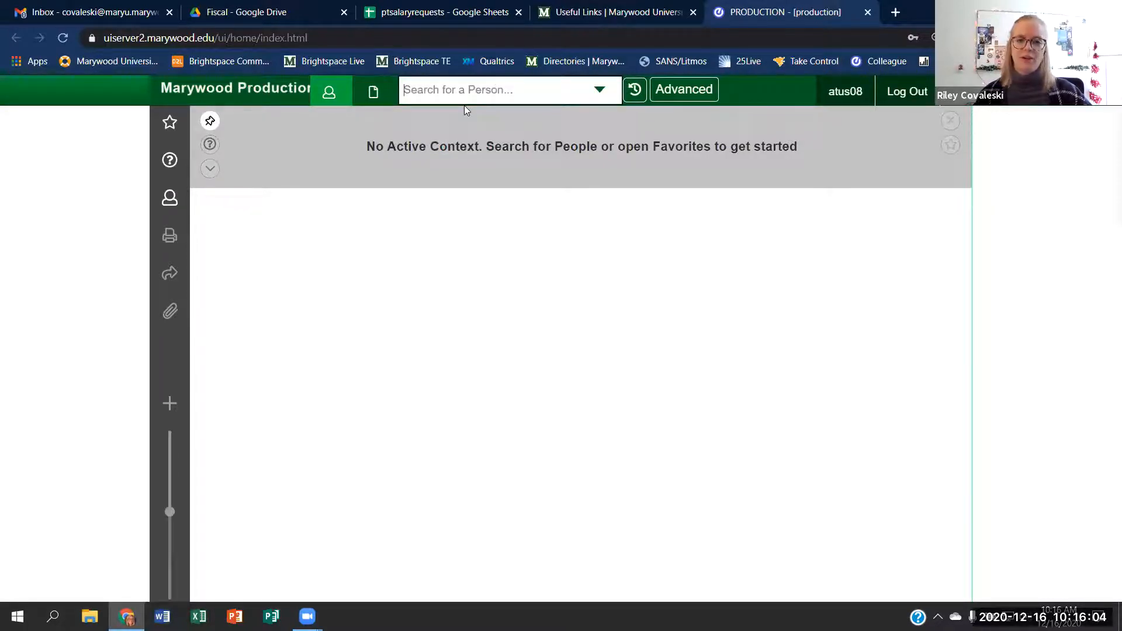
left_click(374, 96)
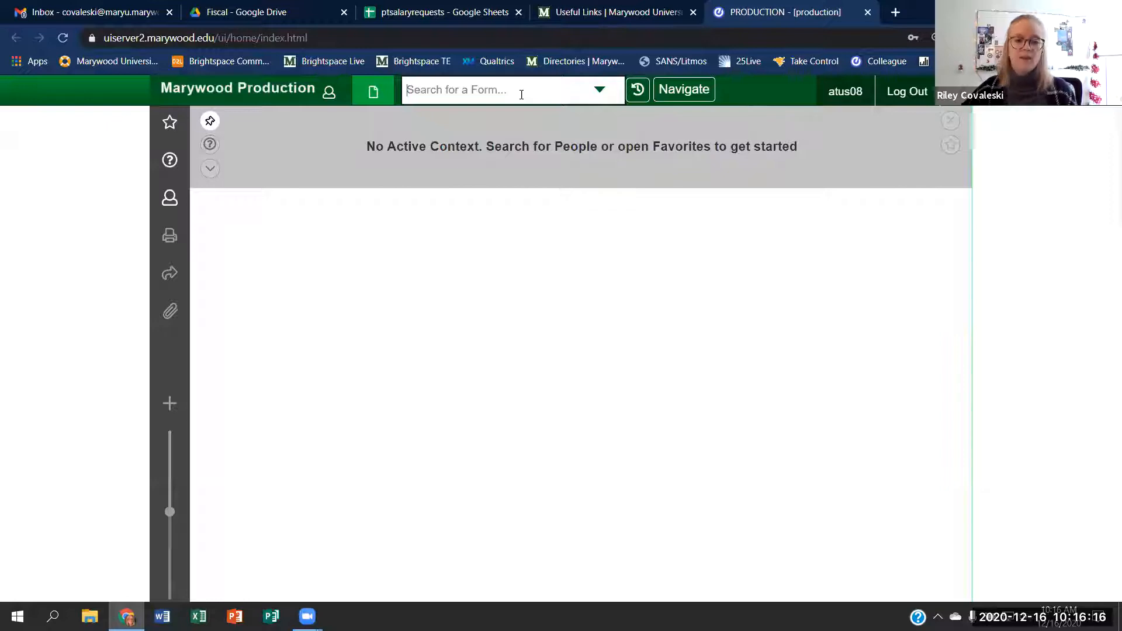
type("baas")
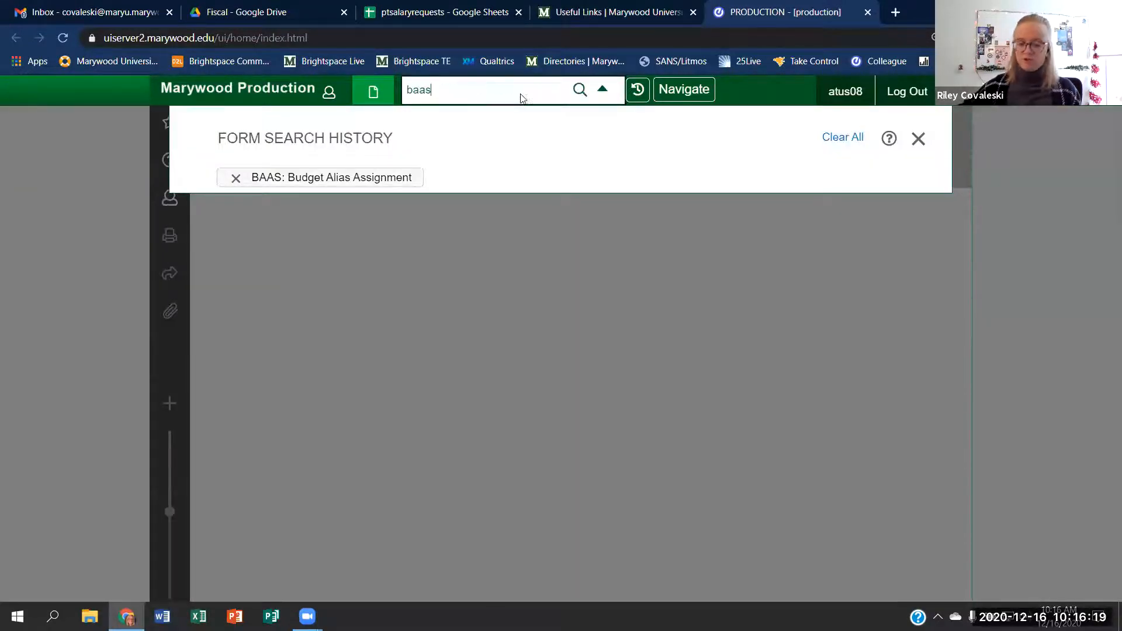
key("Return")
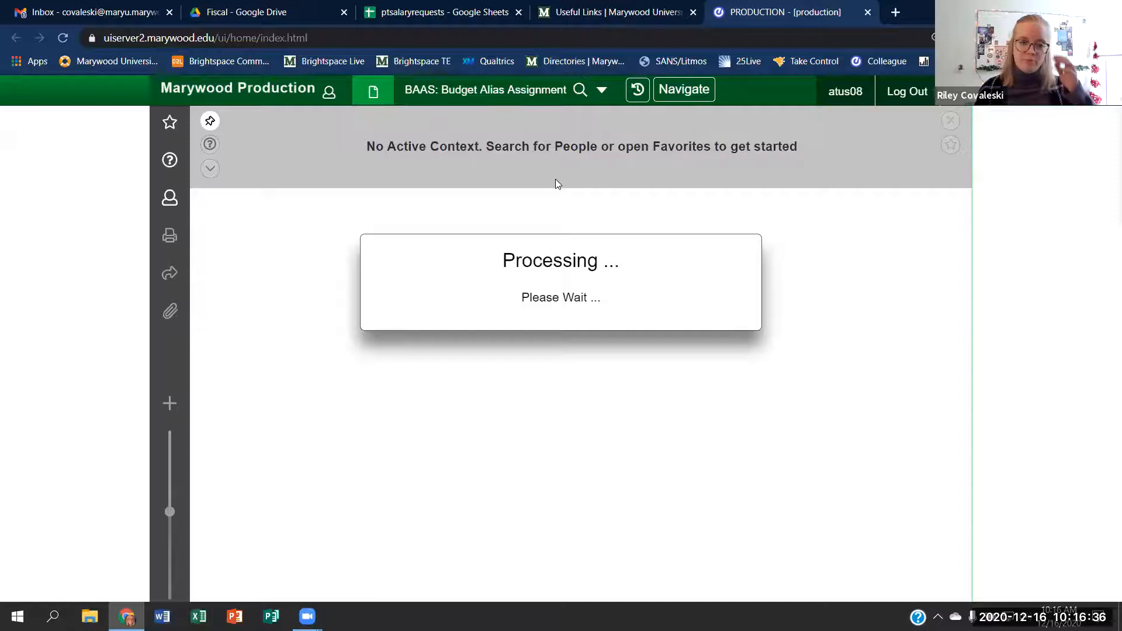
type("fy22")
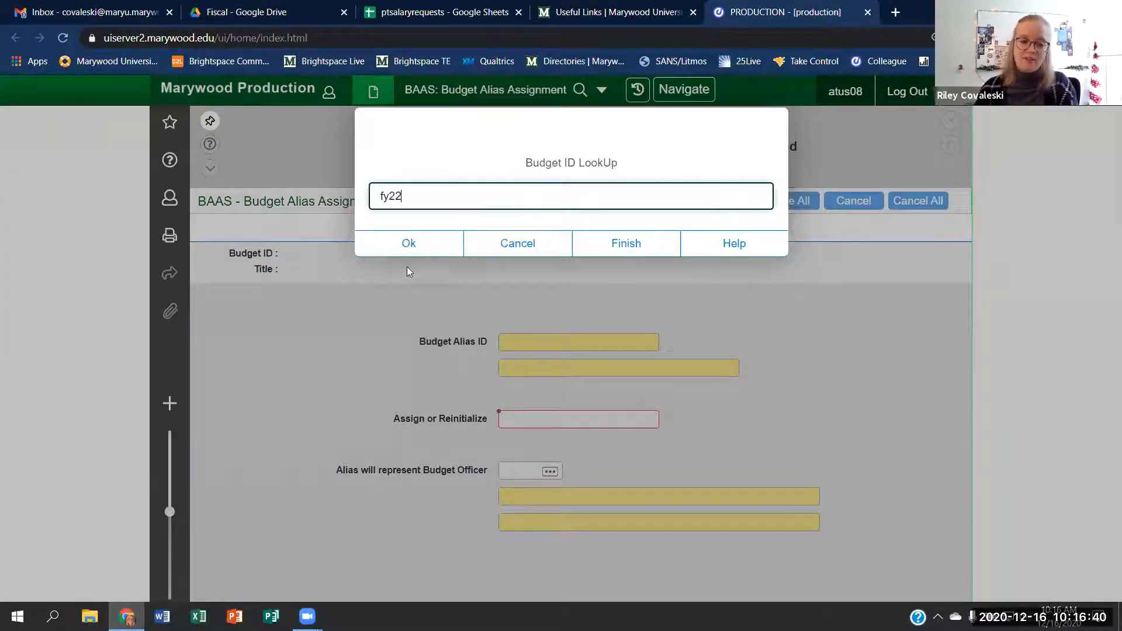
left_click(409, 244)
- Choose Assign Alias, set the represented budget officer to 30200, and update the record
type("a")
key("Tab")
type("30200")
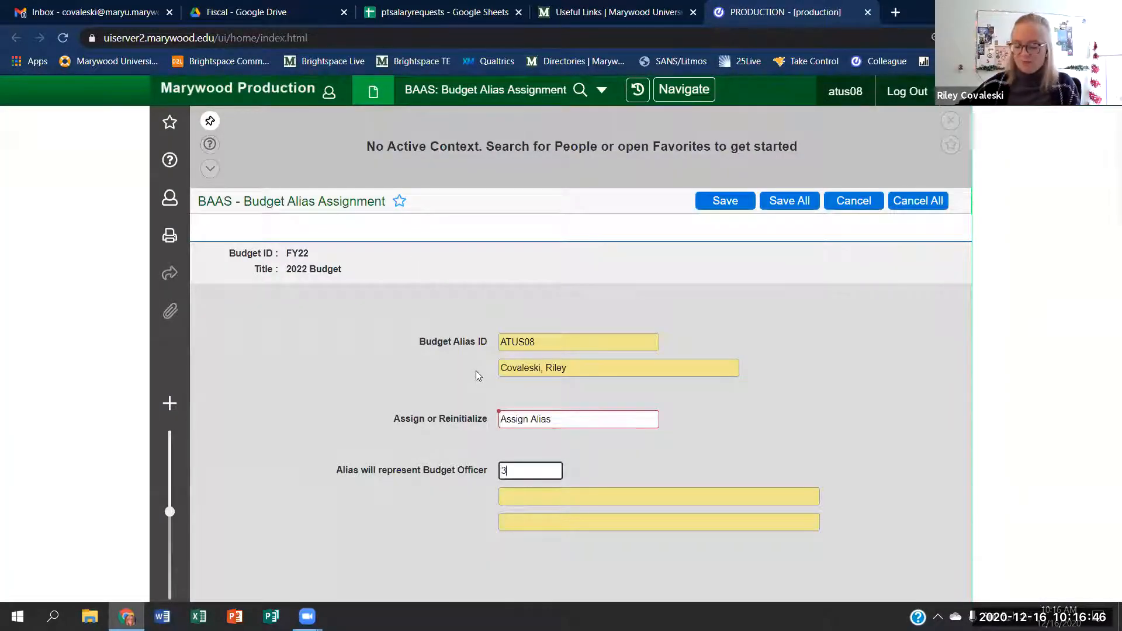
key("Tab")
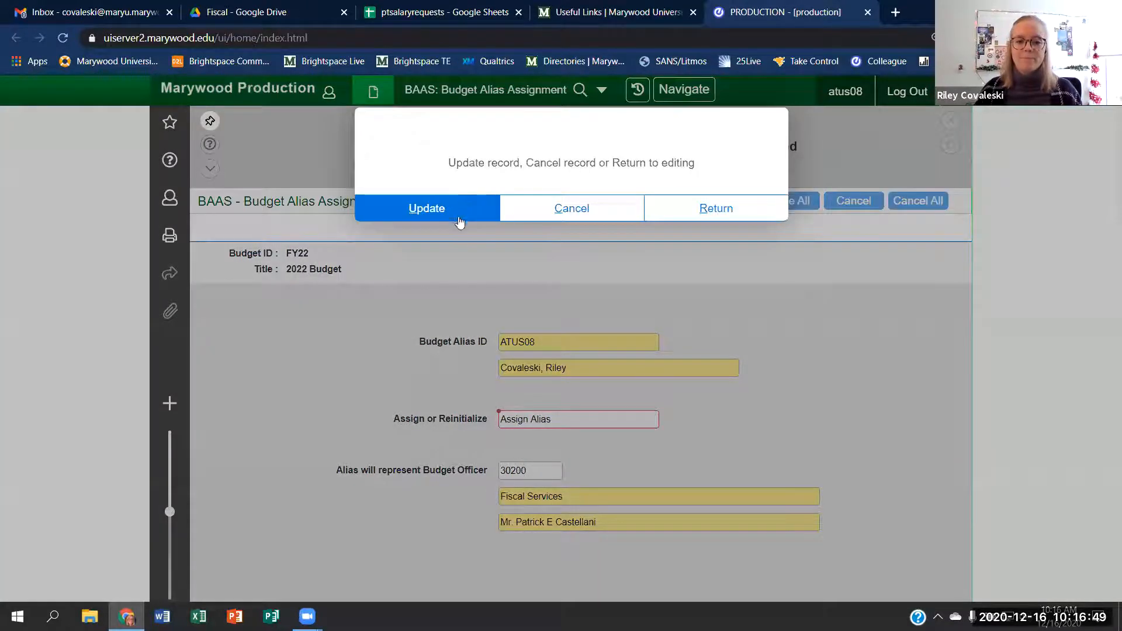
left_click(457, 216)
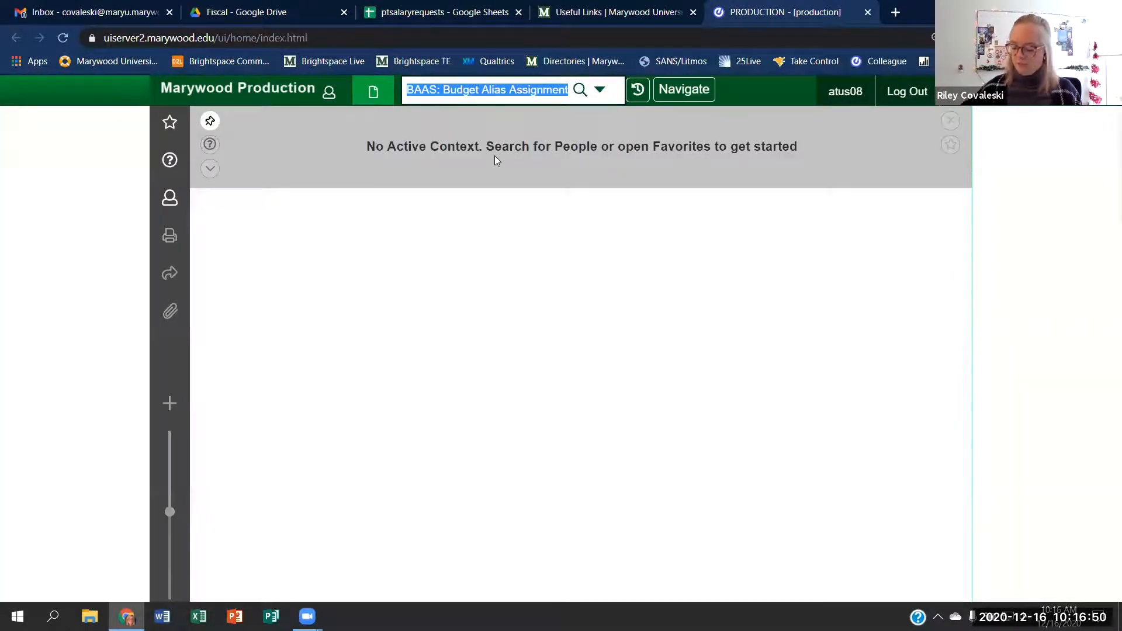
- Open the RWLI Responsibility Worksheet Line form for budget FY22 and choose the Fiscal Office responsibility
key("BackSpace")
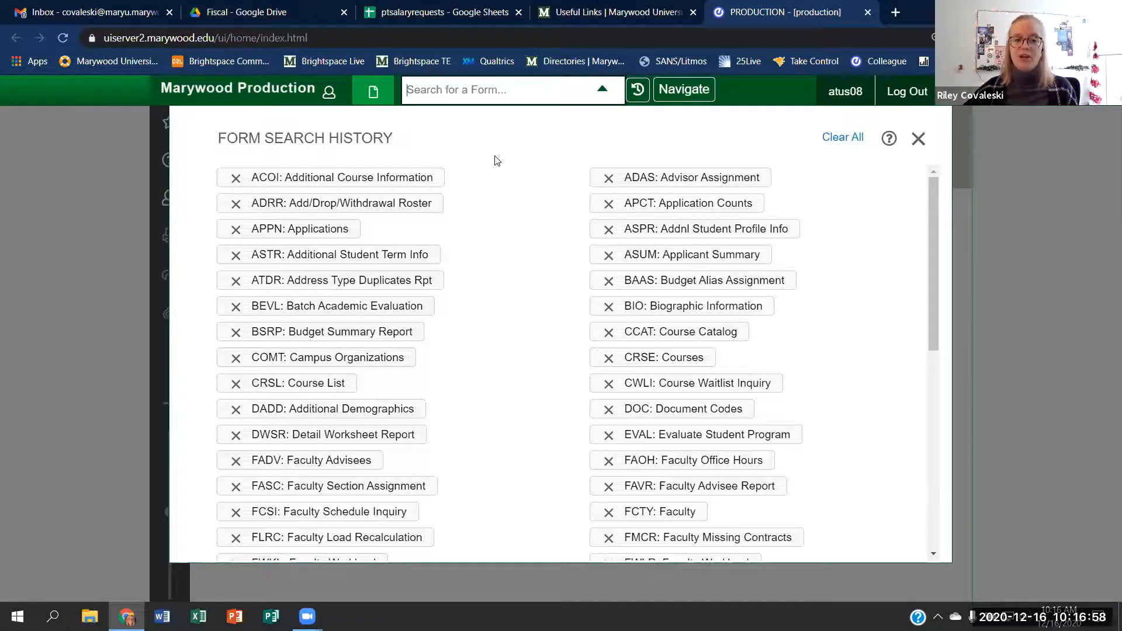
type("rwli")
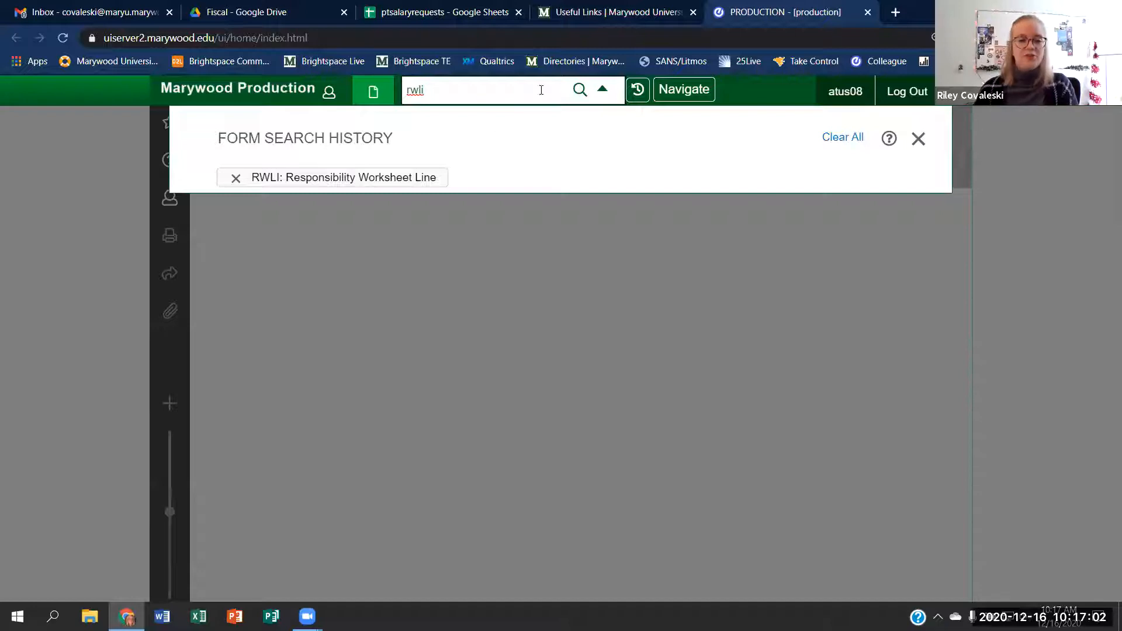
left_click(580, 91)
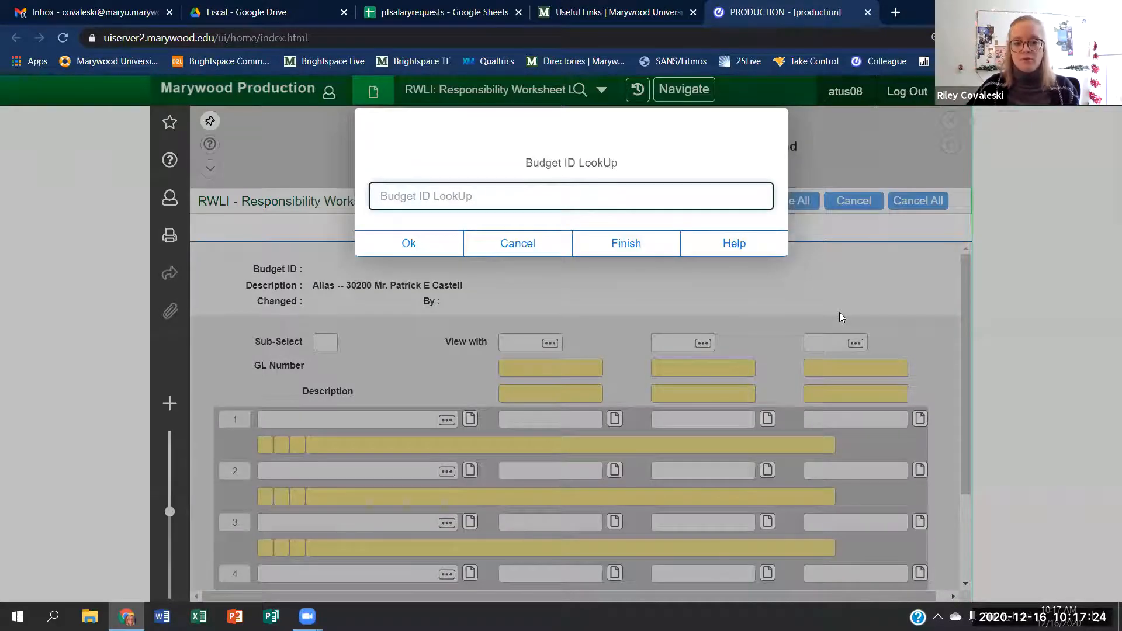
type("fy22")
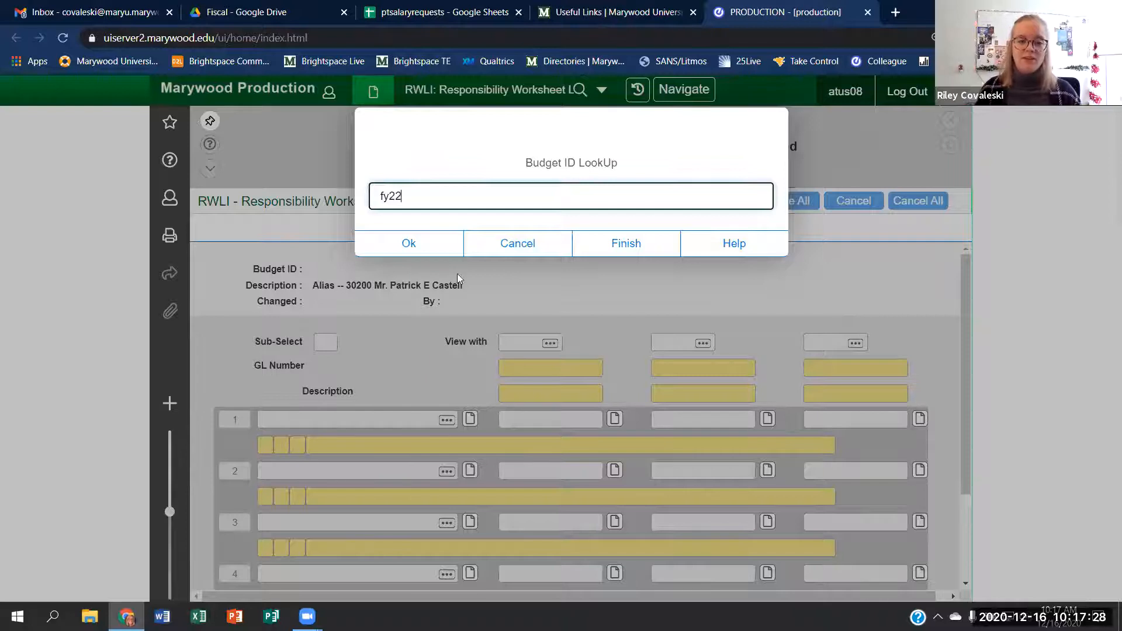
left_click(439, 253)
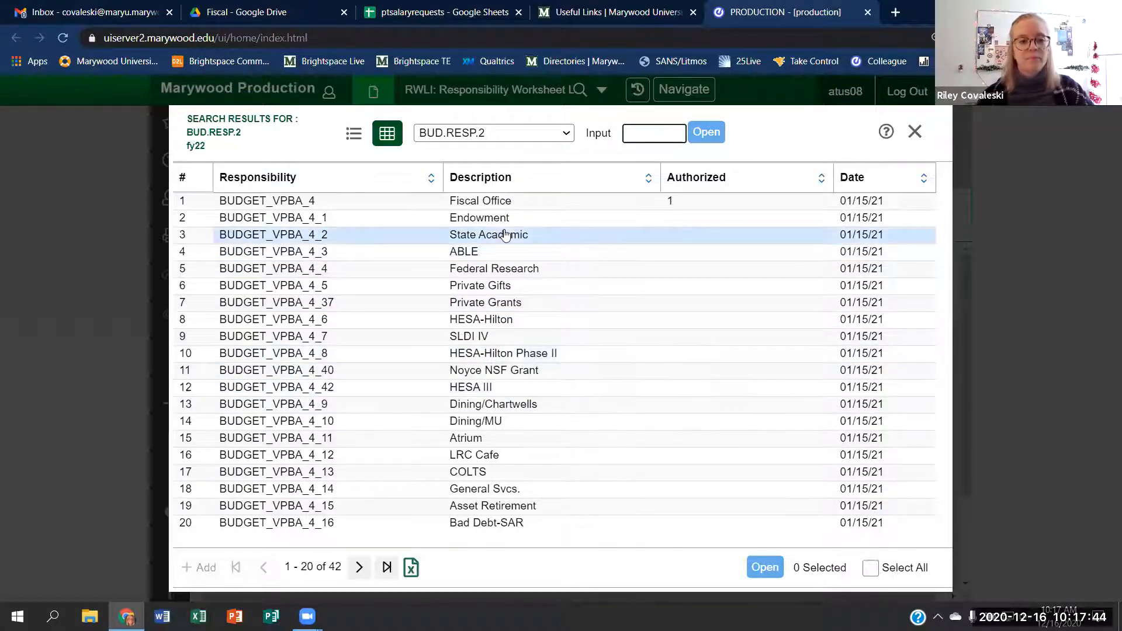
double_click(526, 206)
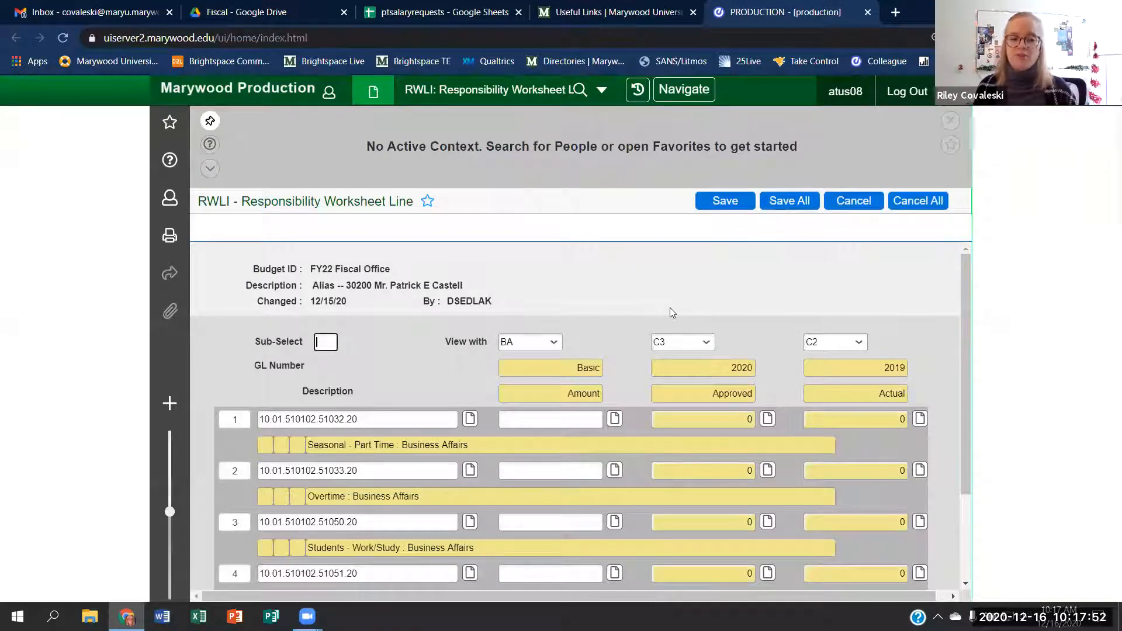
- Compare the worksheet's part-time and overtime lines with the ptsalaryrequests sheets, and return to the Colleague worksheet
scroll(670, 313, "down", 1)
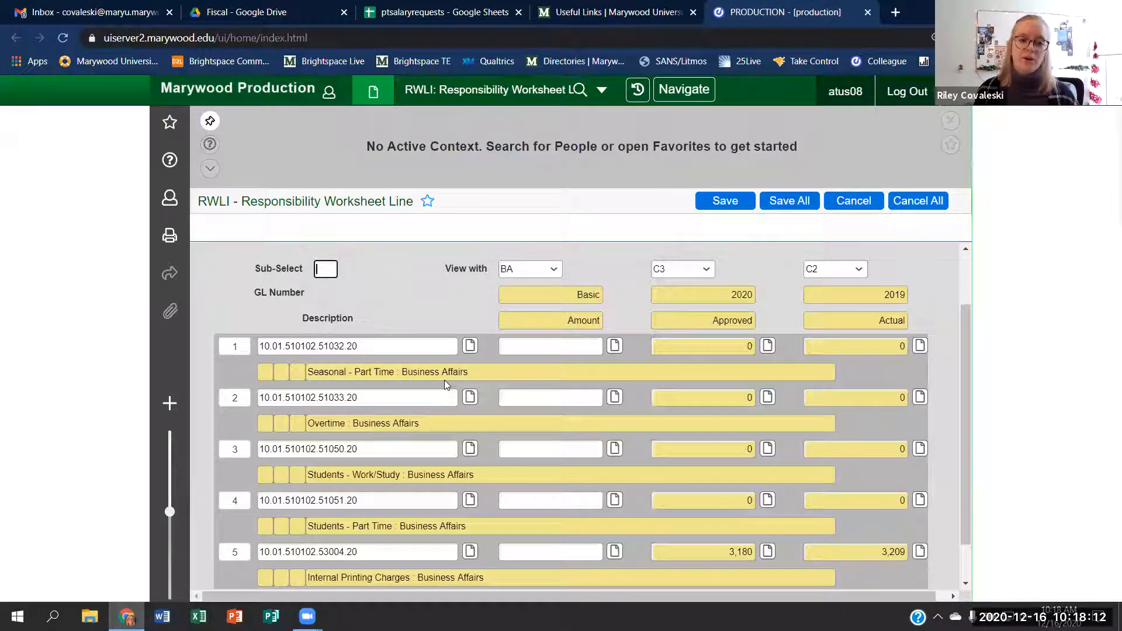
left_click(406, 23)
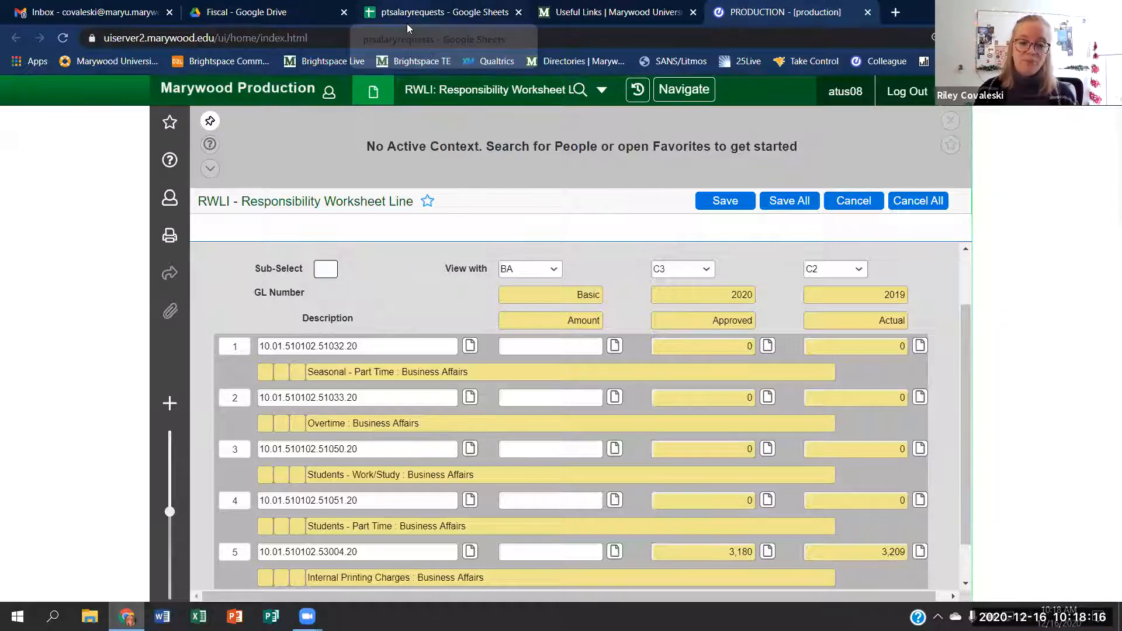
left_click(252, 591)
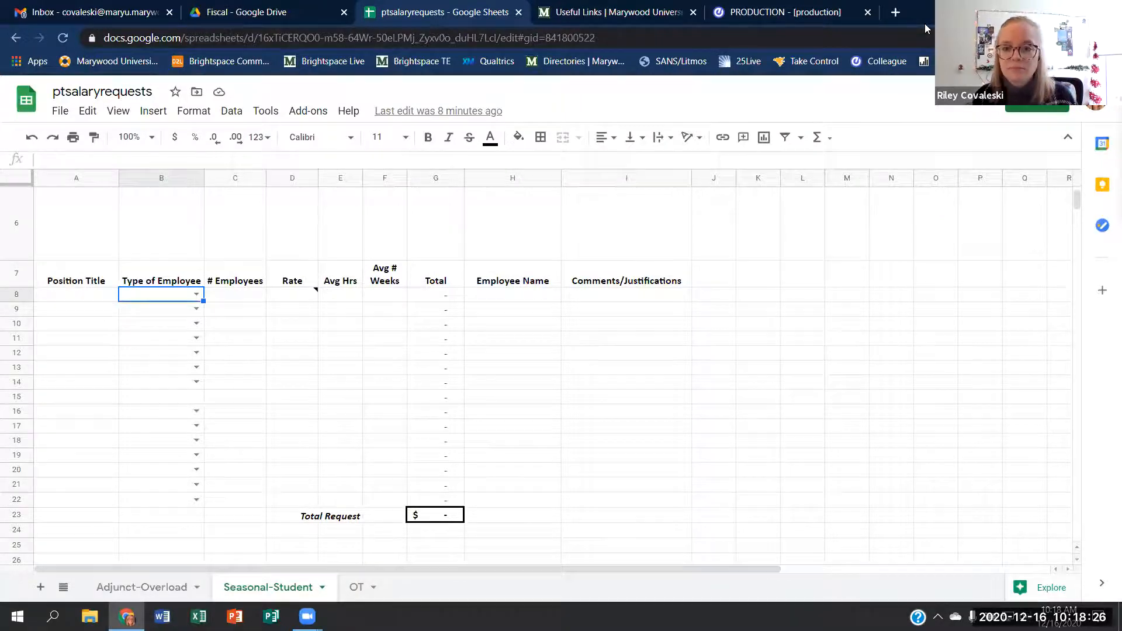
left_click(783, 11)
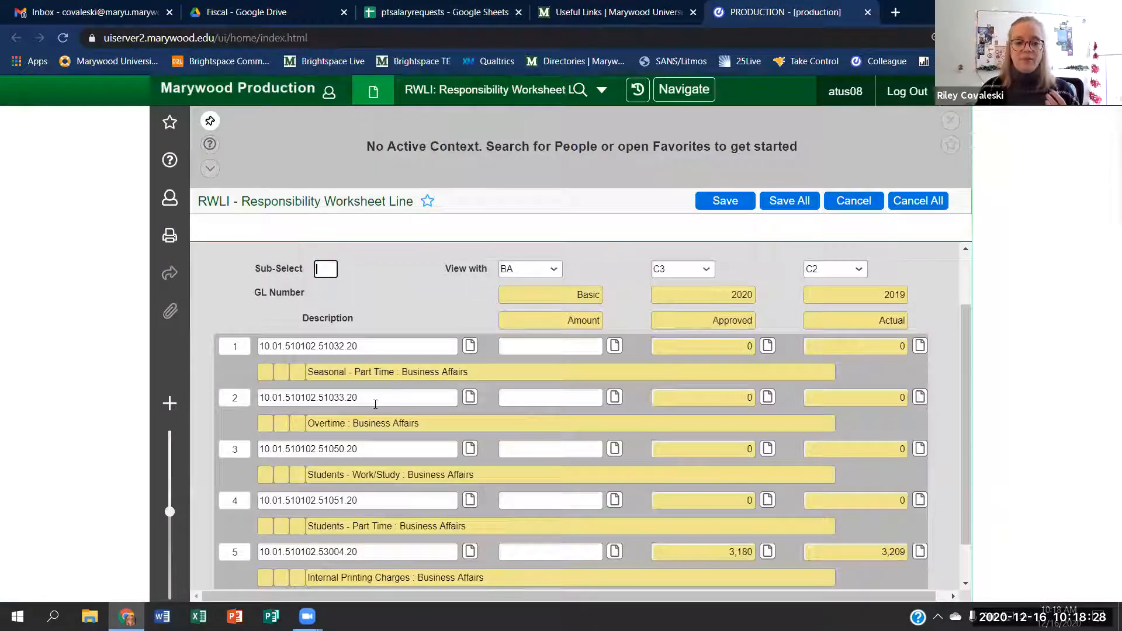
- View the last page of the worksheet's line items and return to the first page
scroll(312, 362, "down", 2)
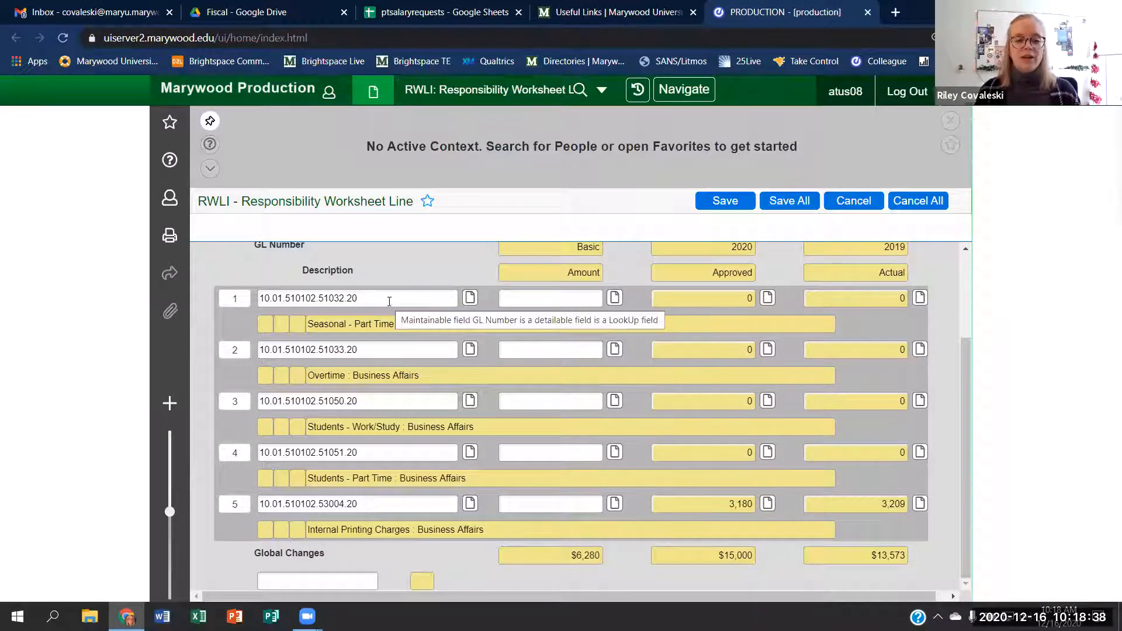
left_click(372, 298)
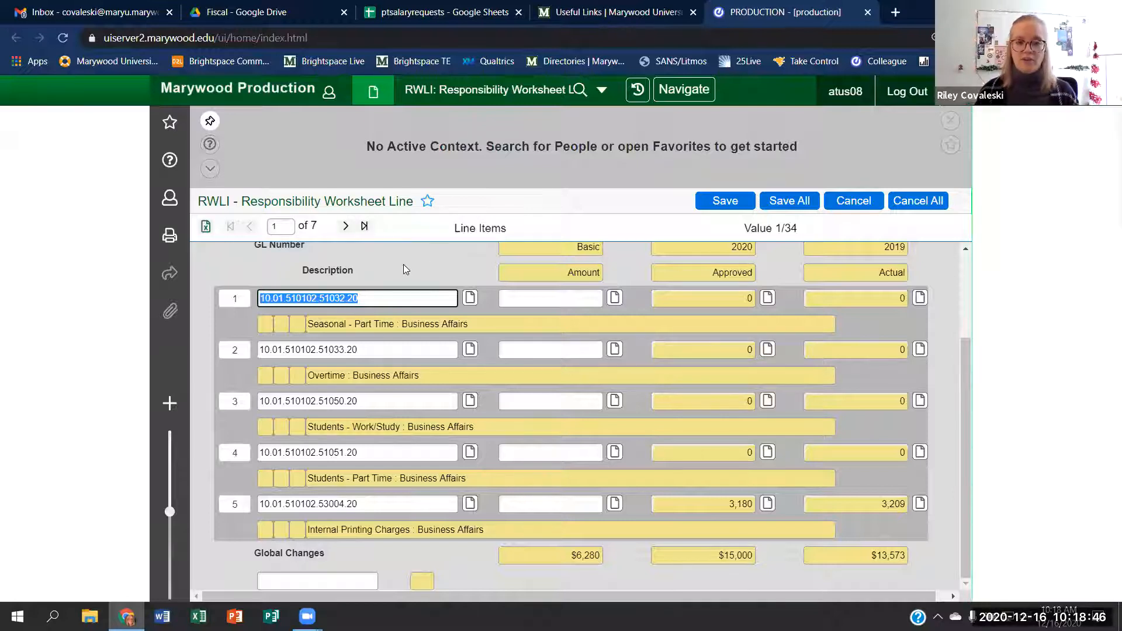
left_click(251, 229)
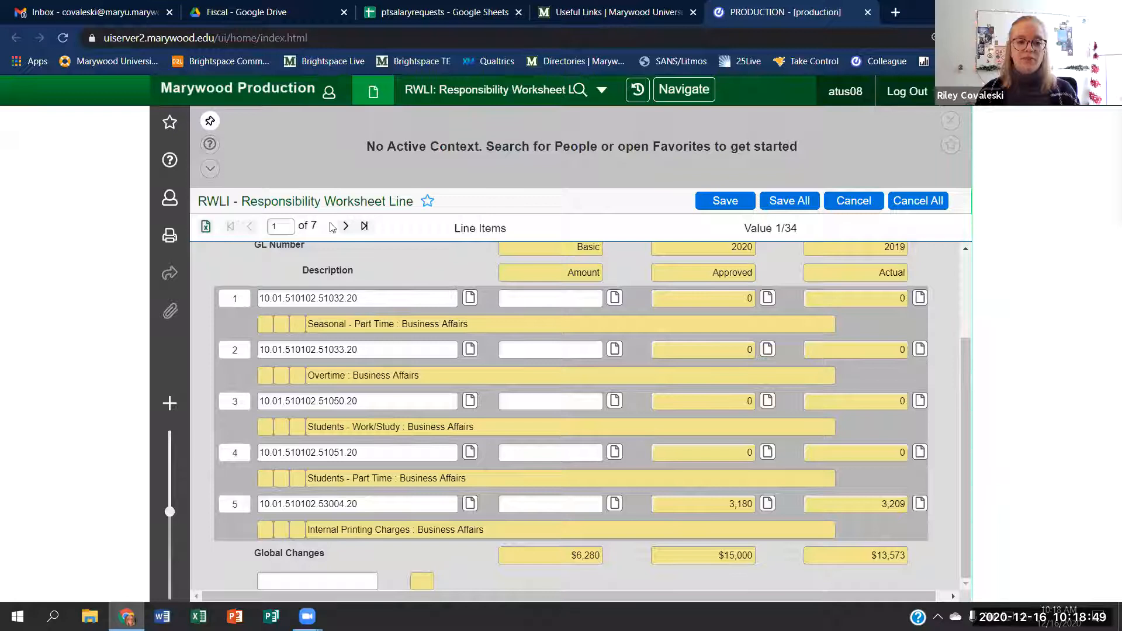
left_click(365, 227)
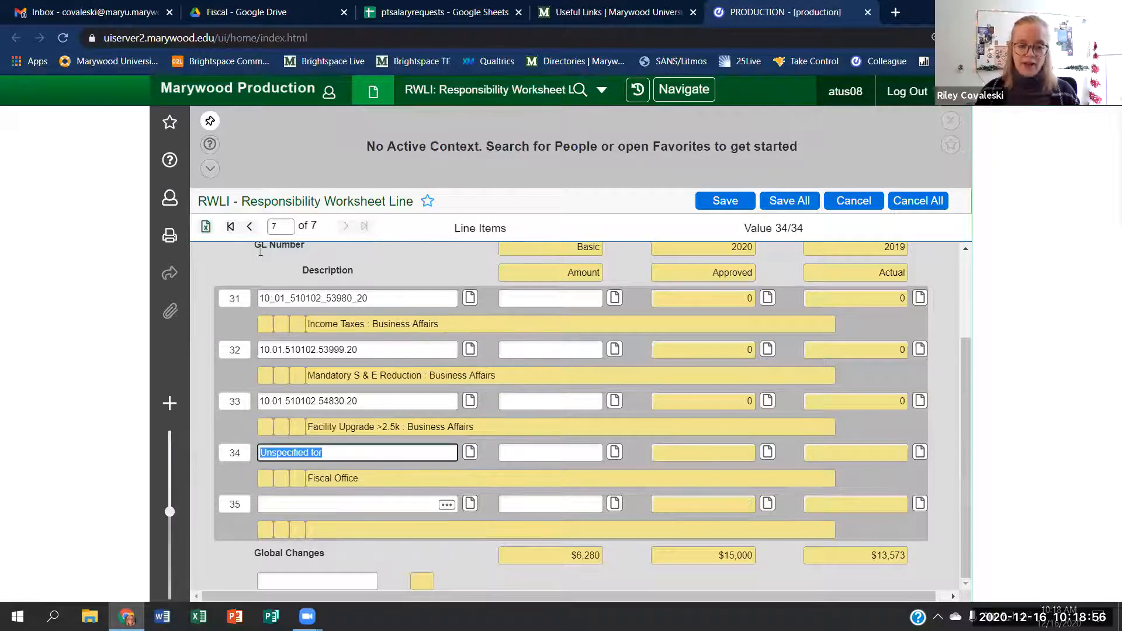
left_click(230, 227)
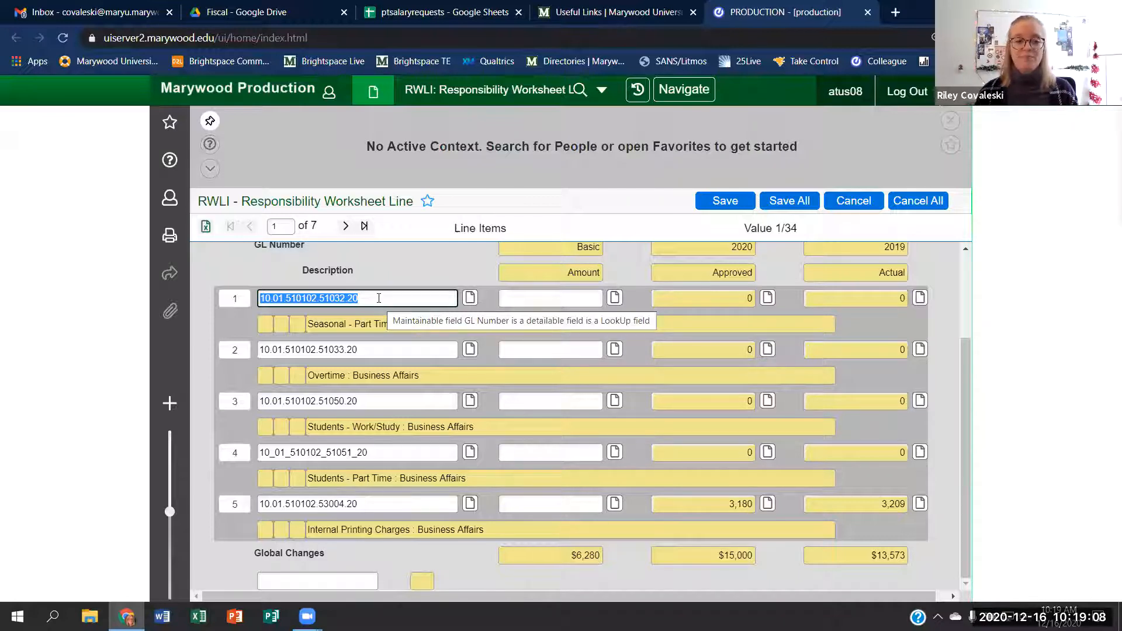
- Examine the Basic Amount entry fields for the seasonal, overtime and work-study lines alongside the approved and actual comparison columns
left_click(551, 301)
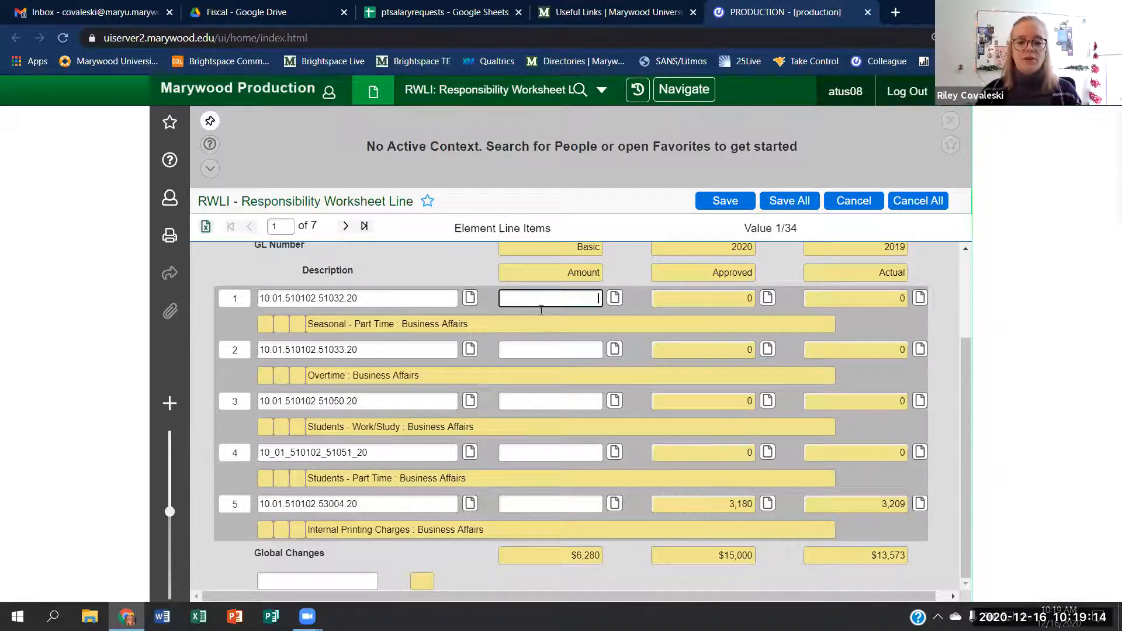
scroll(538, 319, "up", 2)
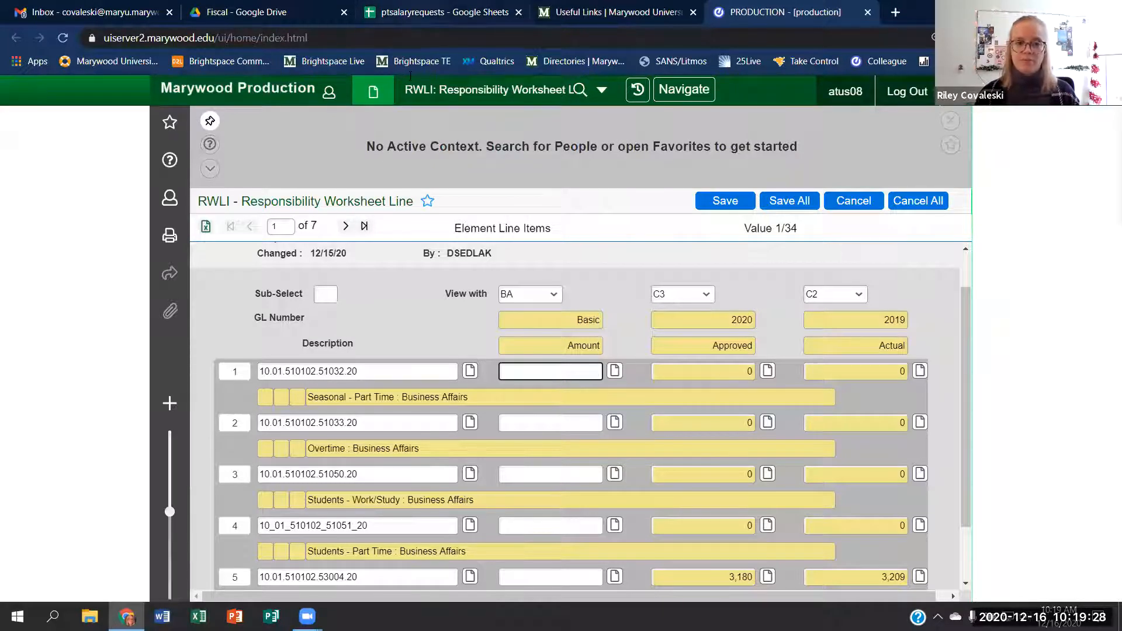
scroll(539, 359, "down", 1)
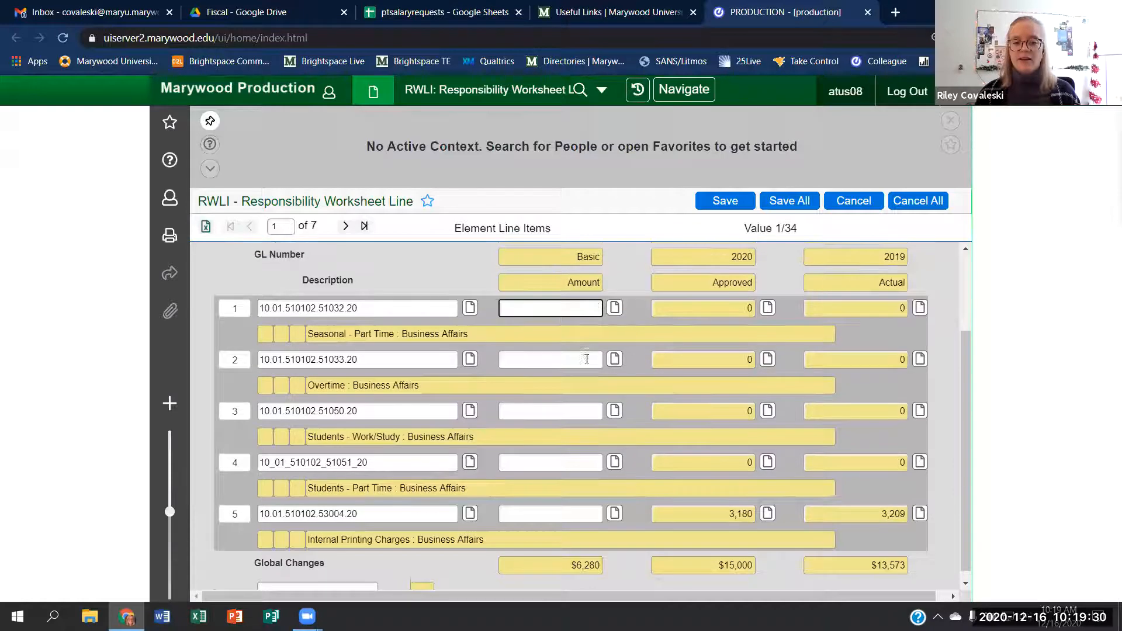
scroll(623, 325, "up", 1)
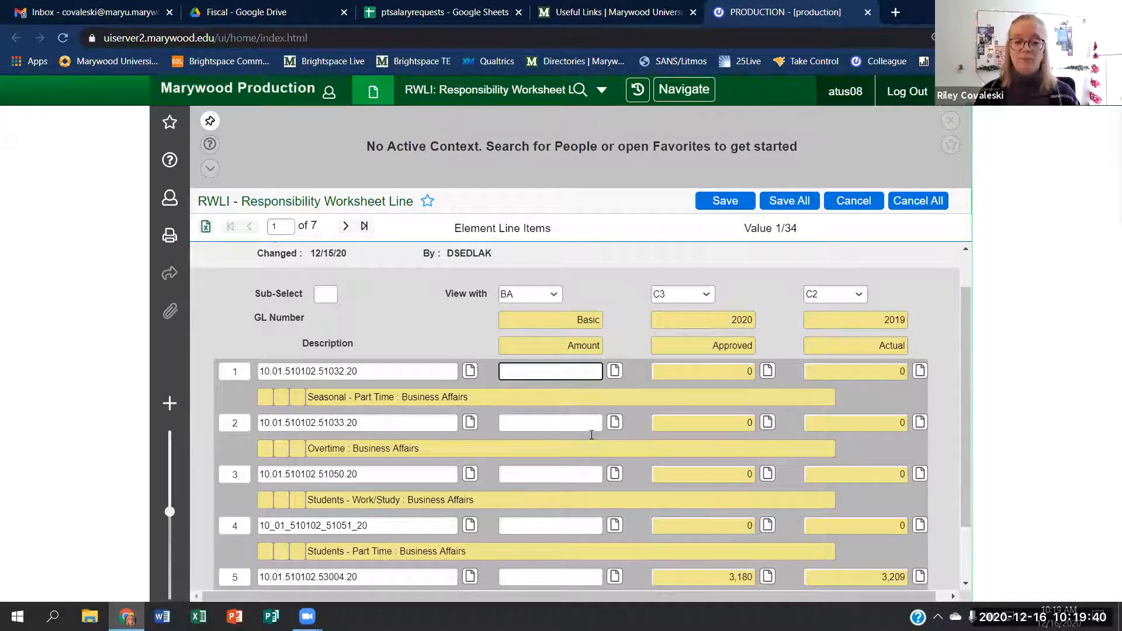
scroll(632, 344, "down", 2)
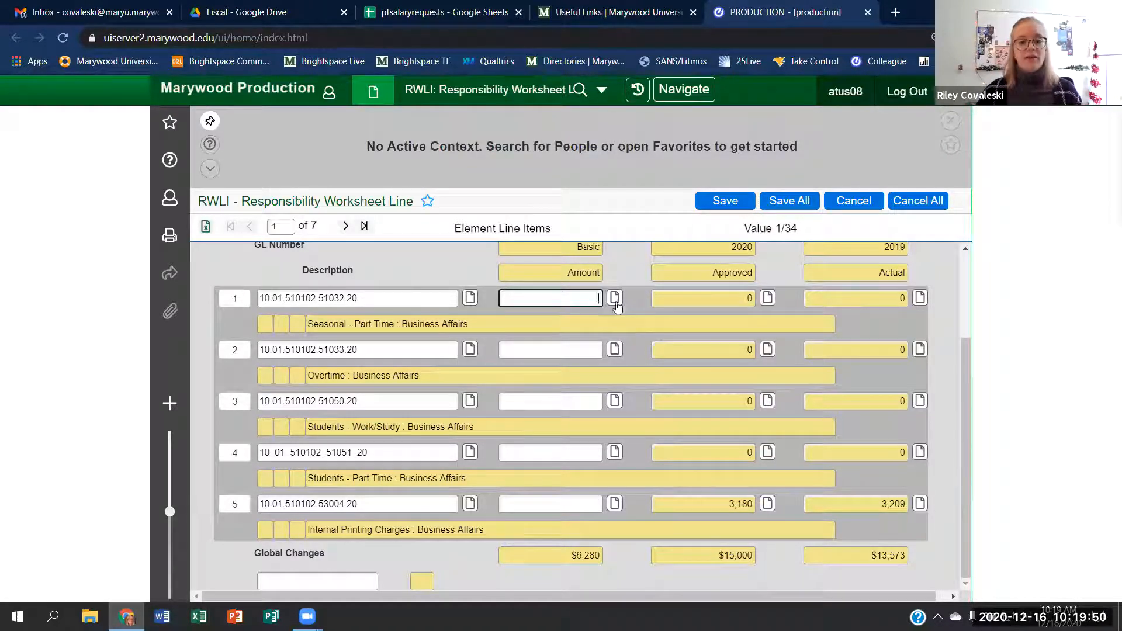
left_click(594, 349)
left_click(589, 401)
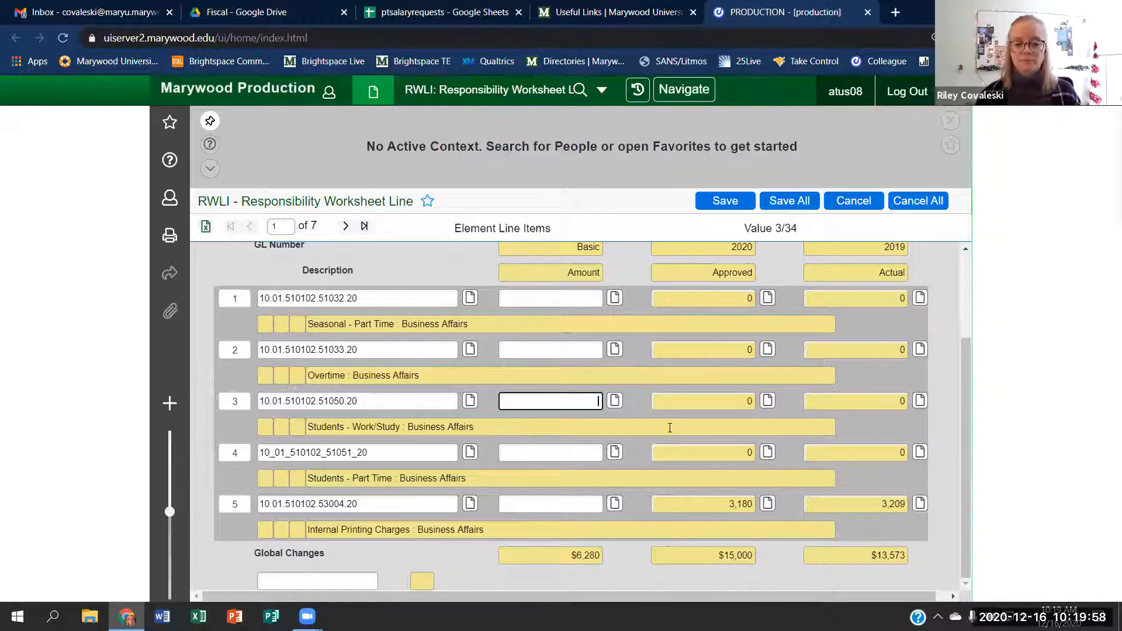
scroll(585, 321, "up", 2)
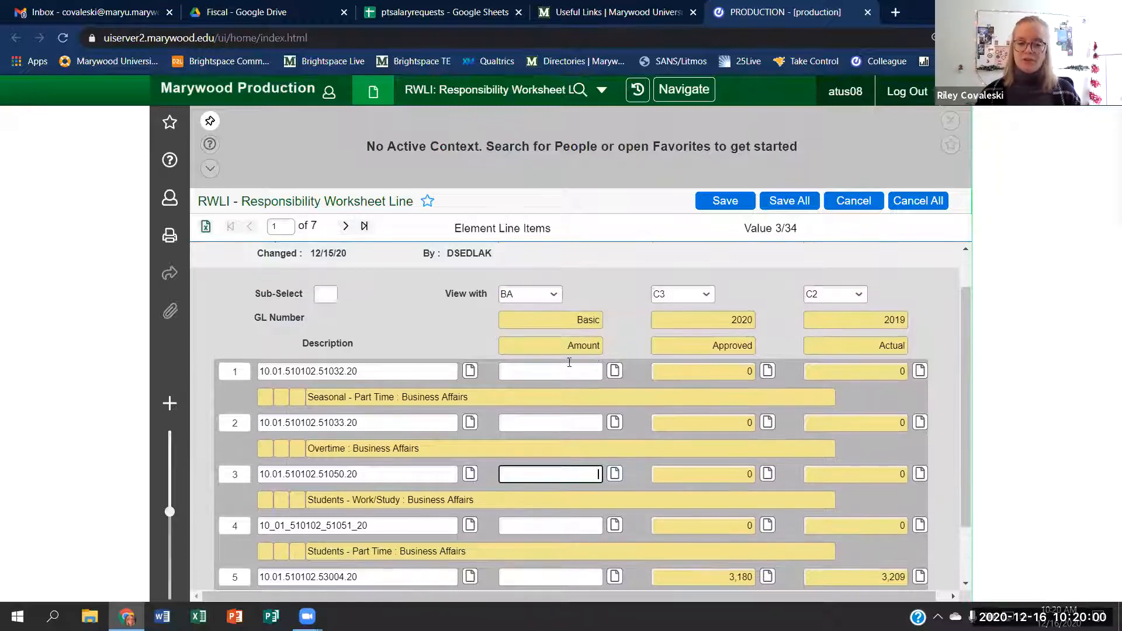
scroll(569, 356, "down", 2)
left_click(571, 295)
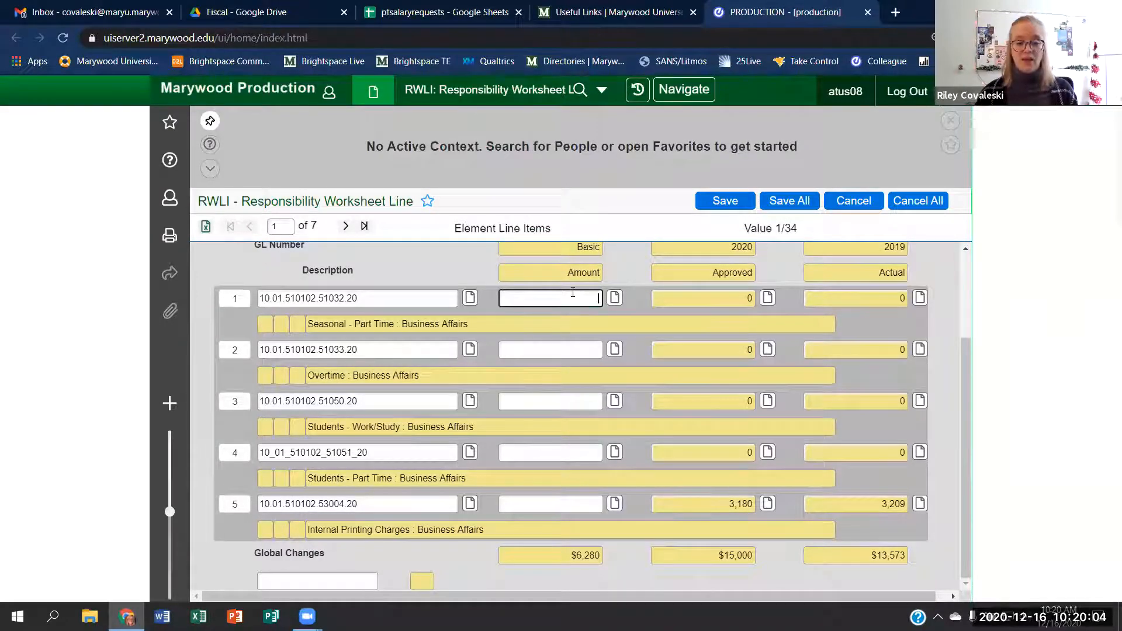
scroll(571, 374, "up", 2)
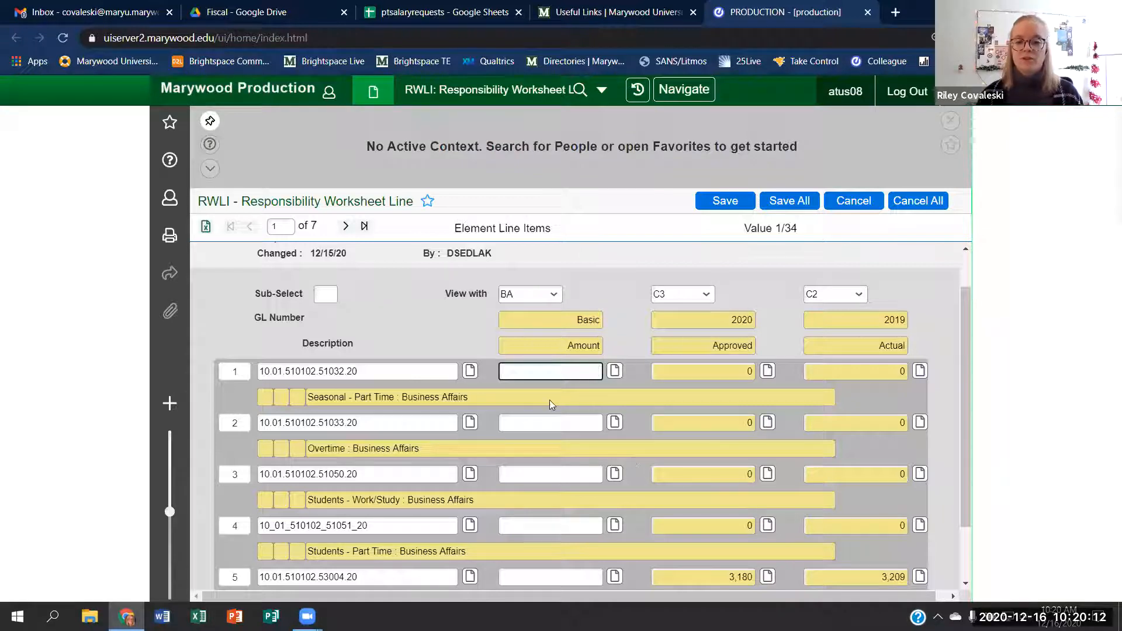
- Change the worksheet's middle comparison column from C3 to C1 Comp 1 Amount and review its line values and total
left_click(709, 297)
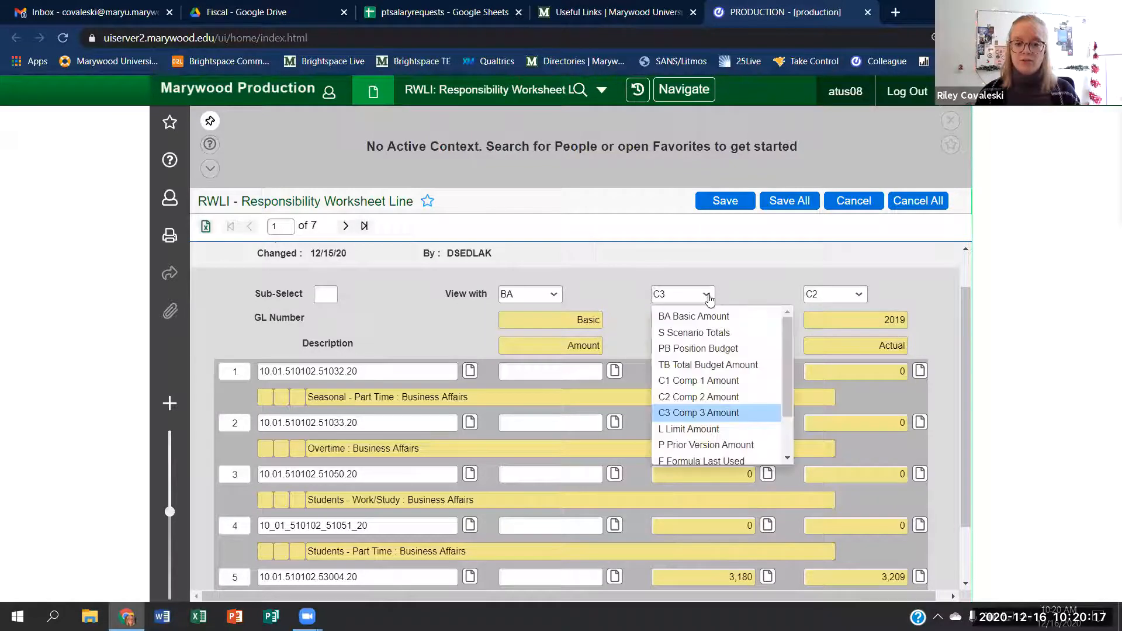
left_click(699, 383)
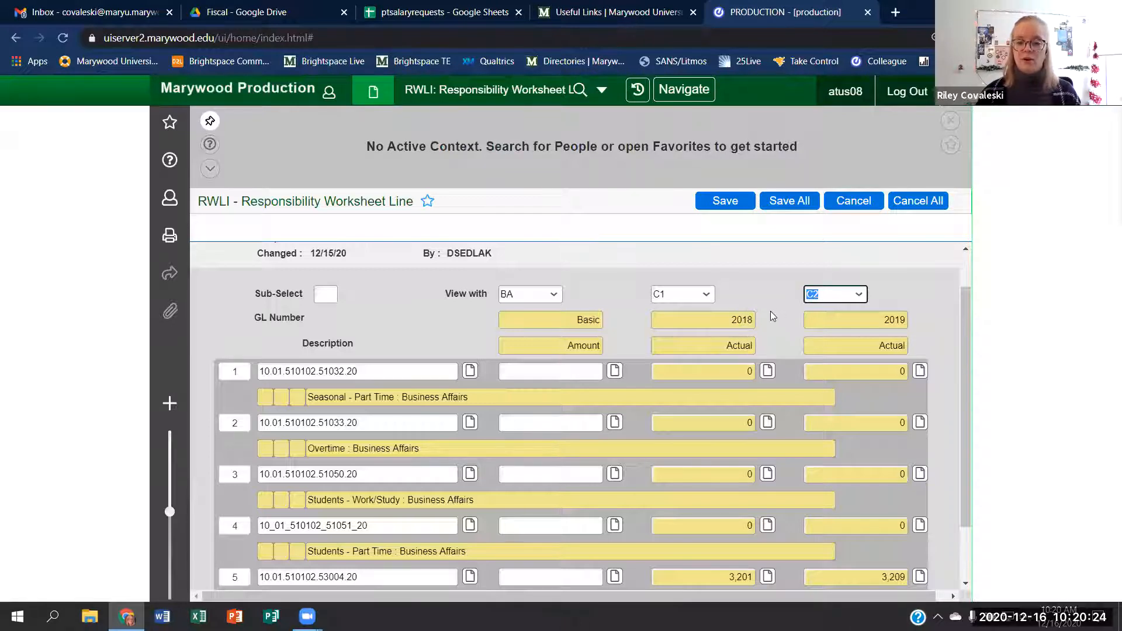
scroll(787, 314, "down", 3)
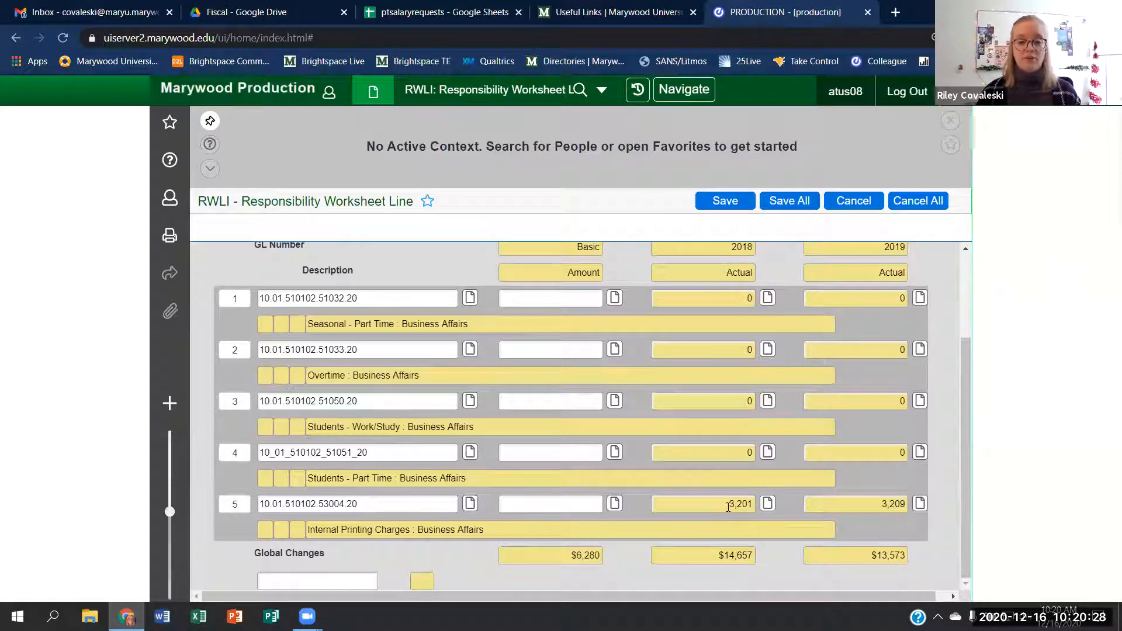
- Change the worksheet's middle comparison column to C3 Comp 3 Amount and review its approved line values and total
scroll(724, 512, "up", 4)
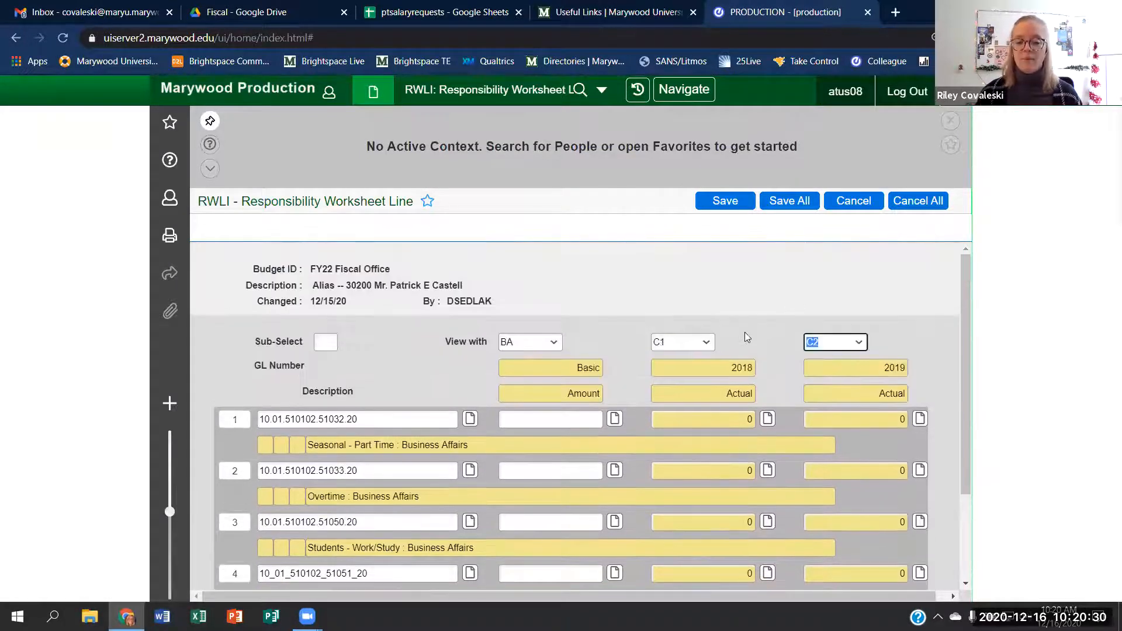
left_click(706, 345)
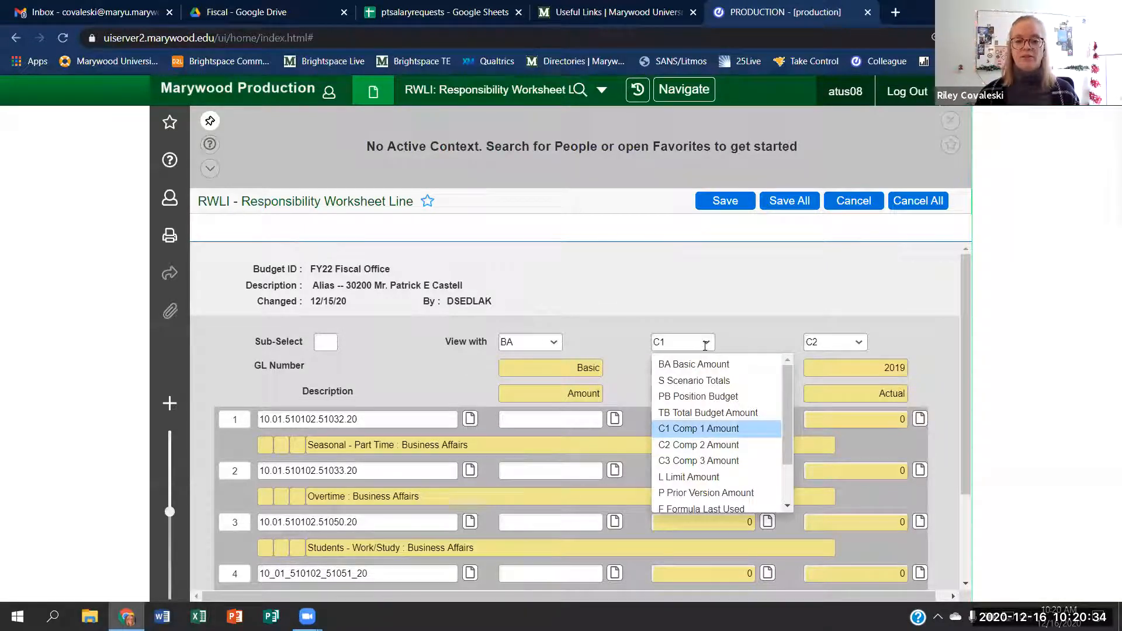
left_click(701, 461)
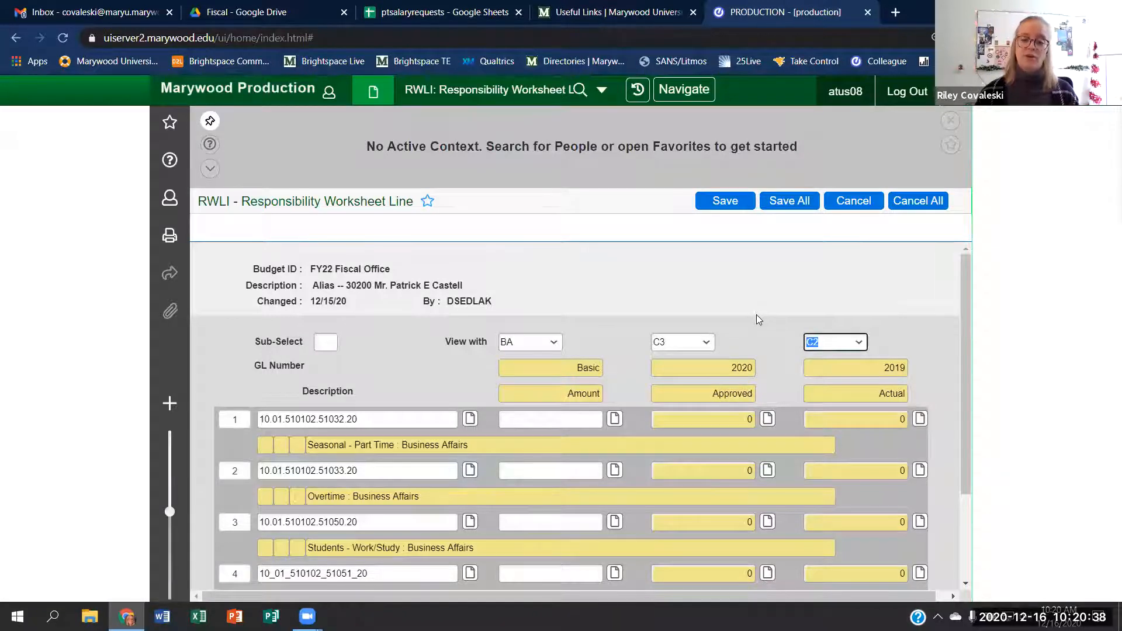
scroll(742, 339, "down", 1)
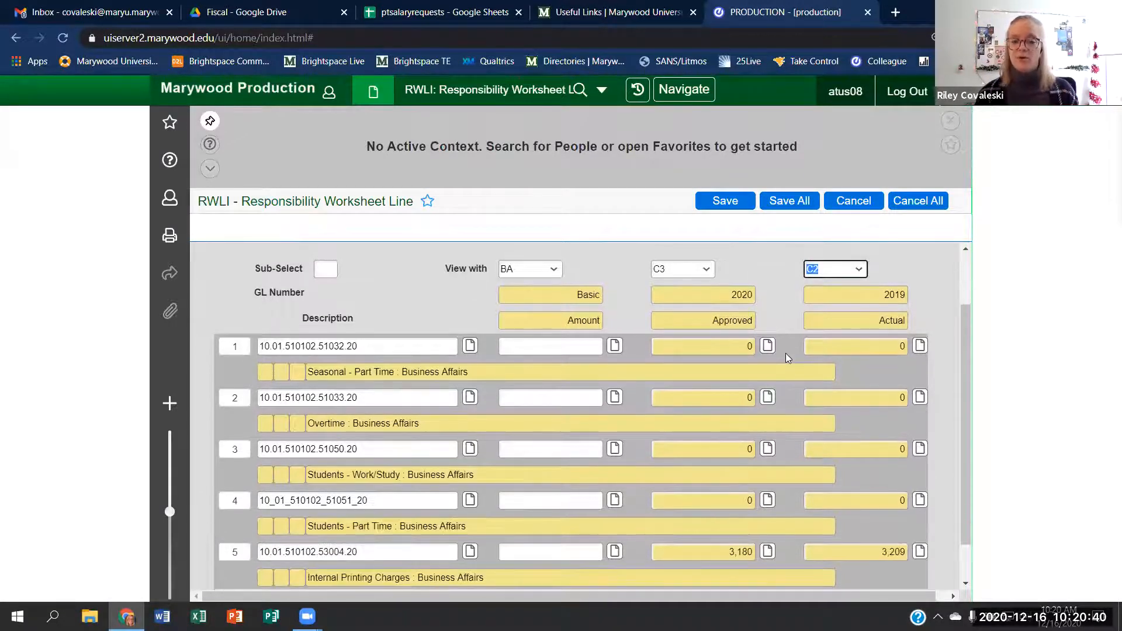
left_click(762, 272)
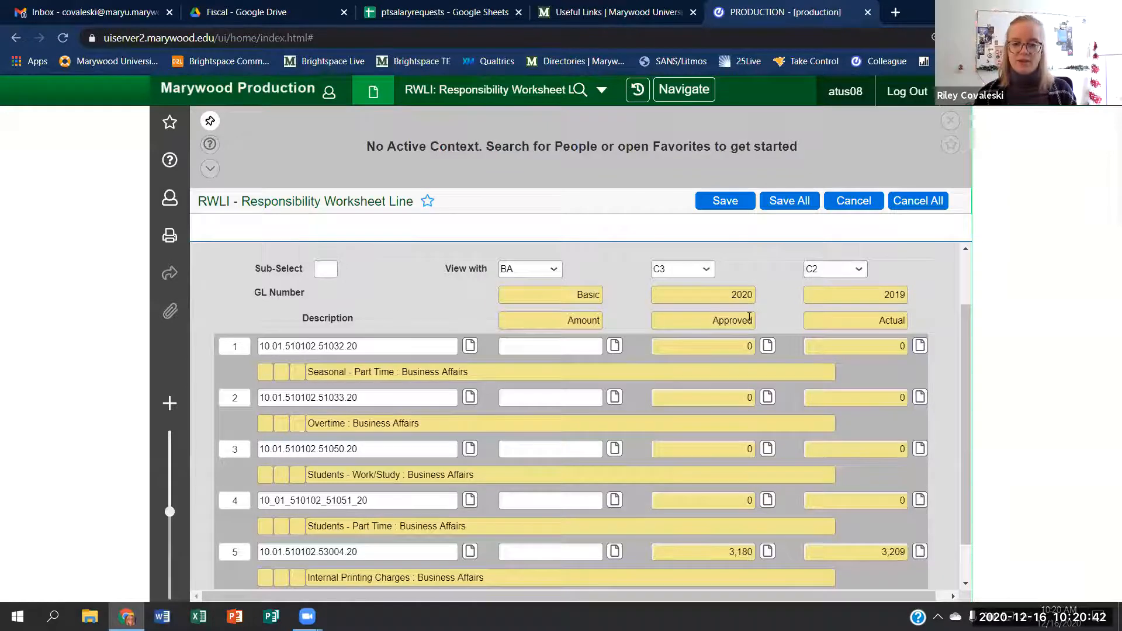
scroll(737, 363, "down", 1)
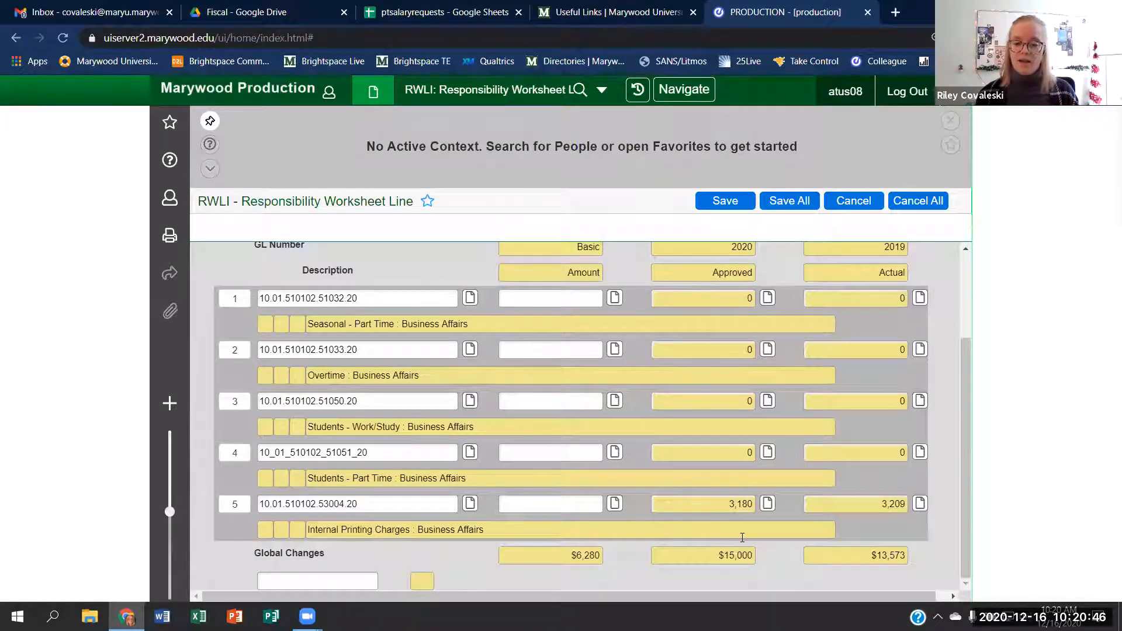
- Examine the 2019 Actual comparison column, including its year heading, line values and total
scroll(743, 537, "up", 2)
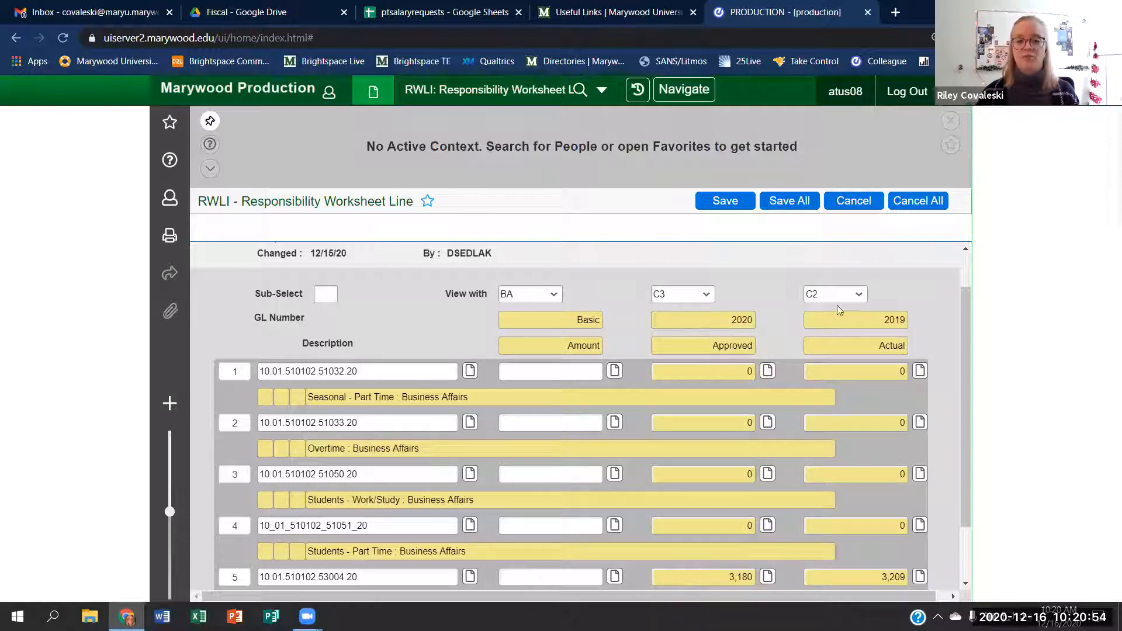
double_click(879, 322)
double_click(904, 319)
left_click(928, 328)
scroll(928, 333, "down", 2)
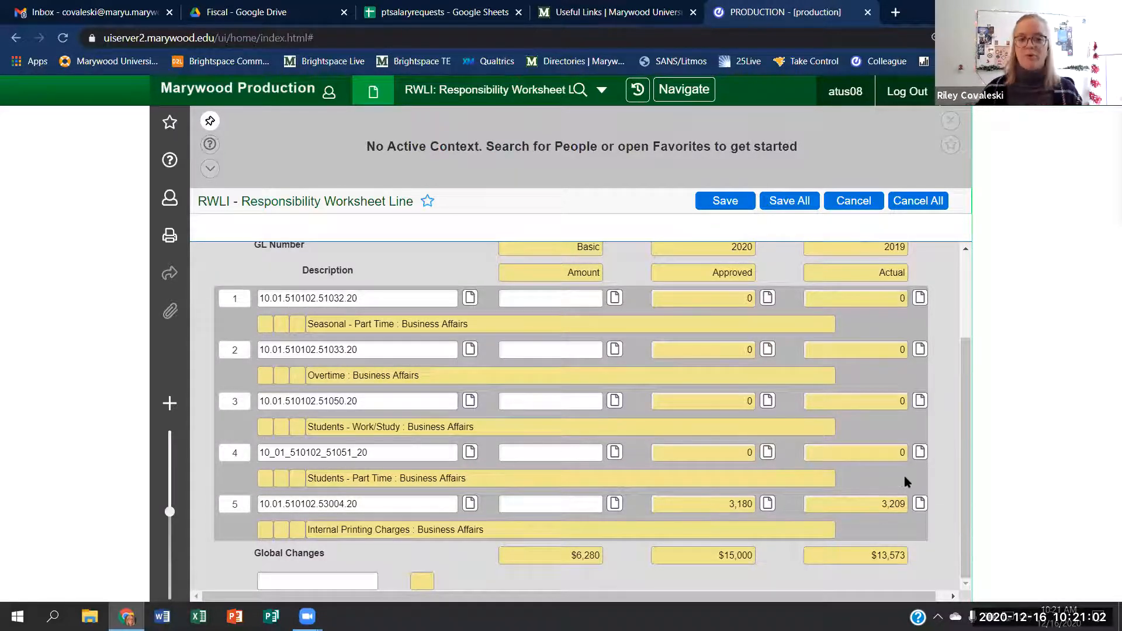
scroll(938, 459, "up", 2)
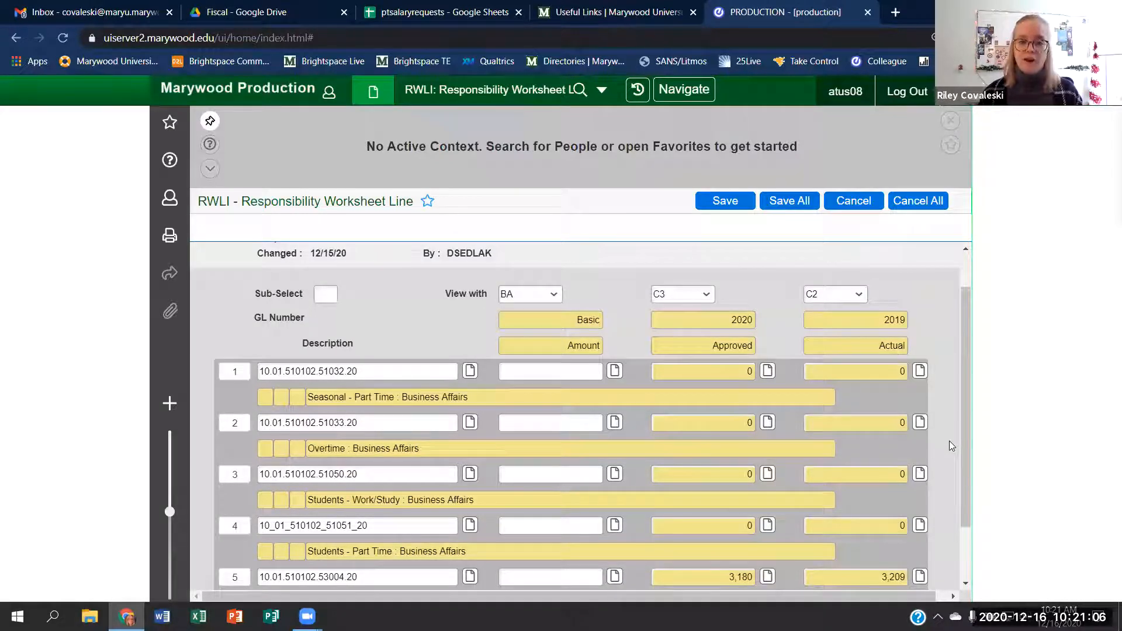
scroll(672, 433, "down", 2)
scroll(614, 409, "up", 2)
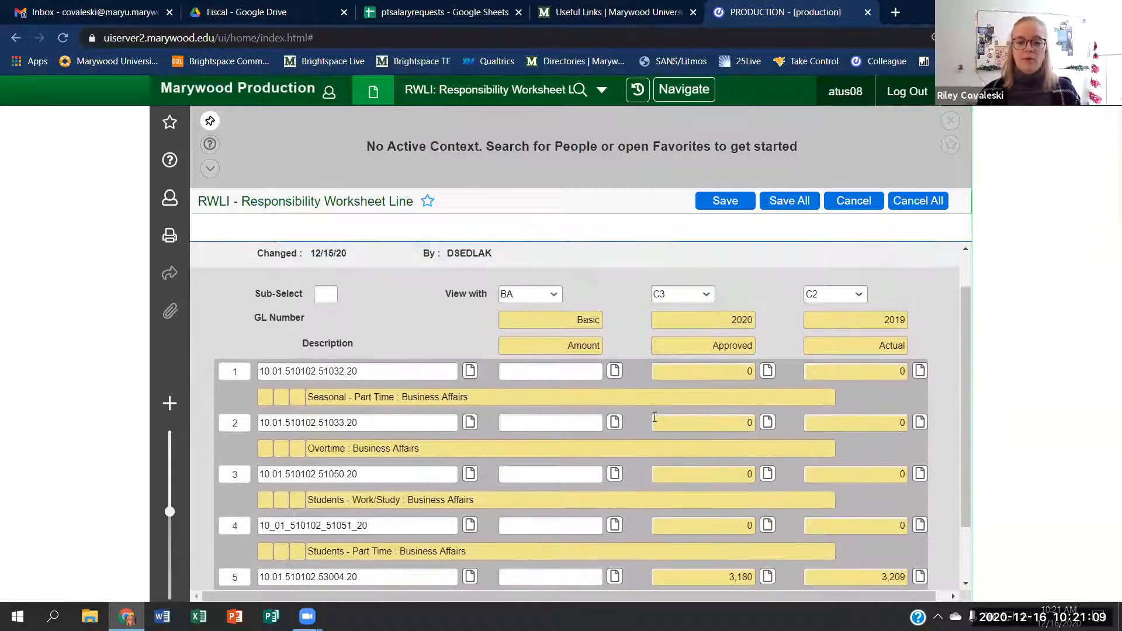
- Page forward through the worksheet's line items to page 5, which starts with the Telephone line
left_click(568, 372)
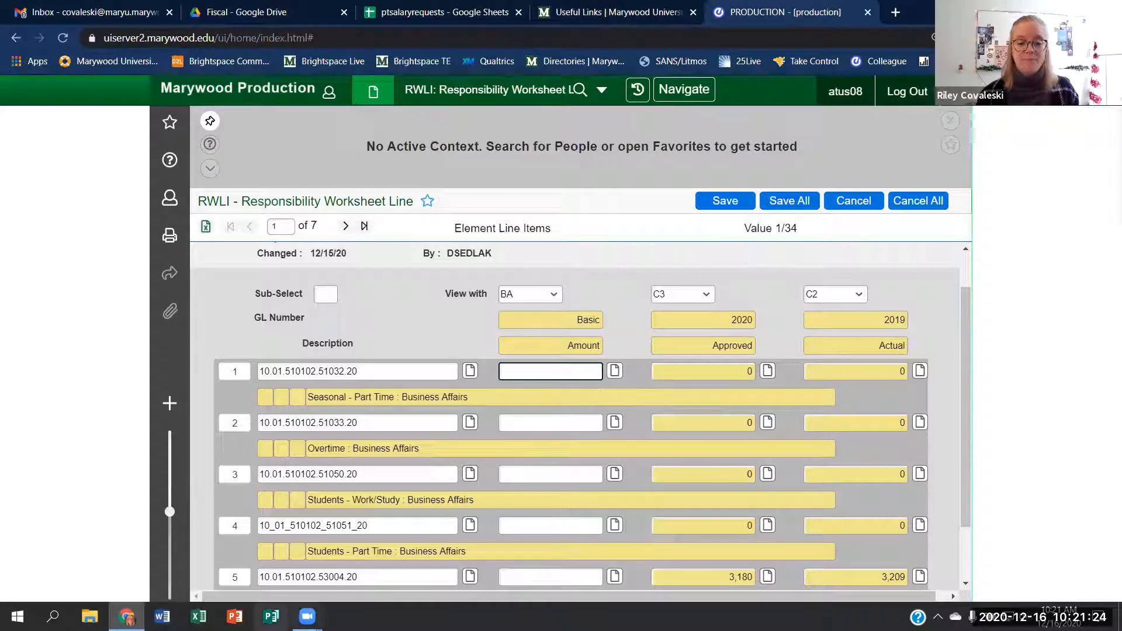
left_click(346, 226)
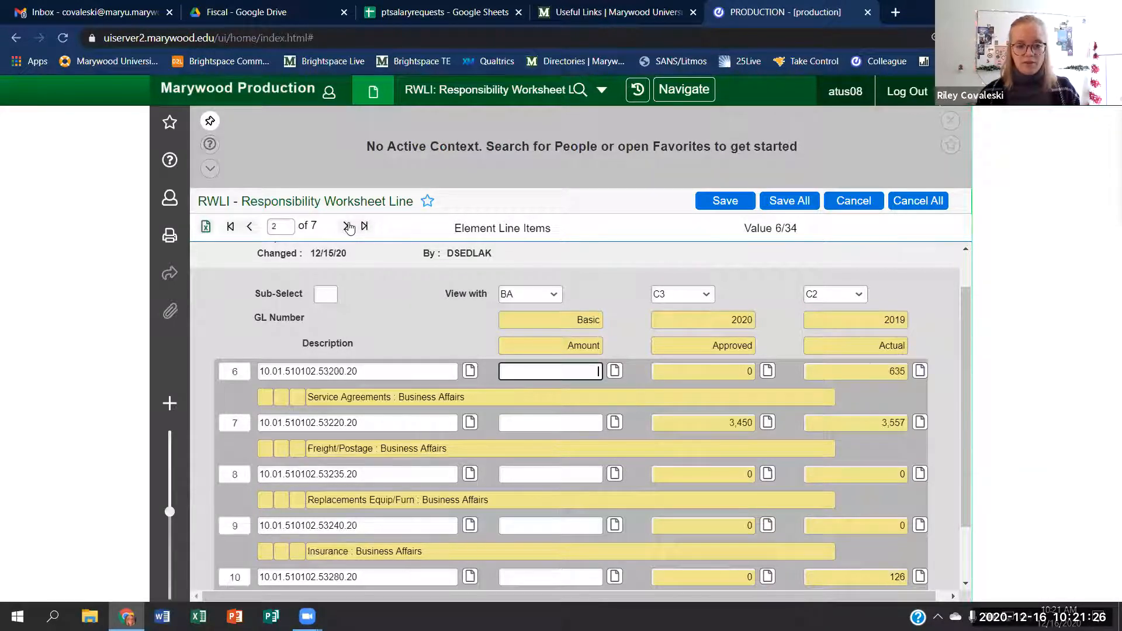
left_click(348, 227)
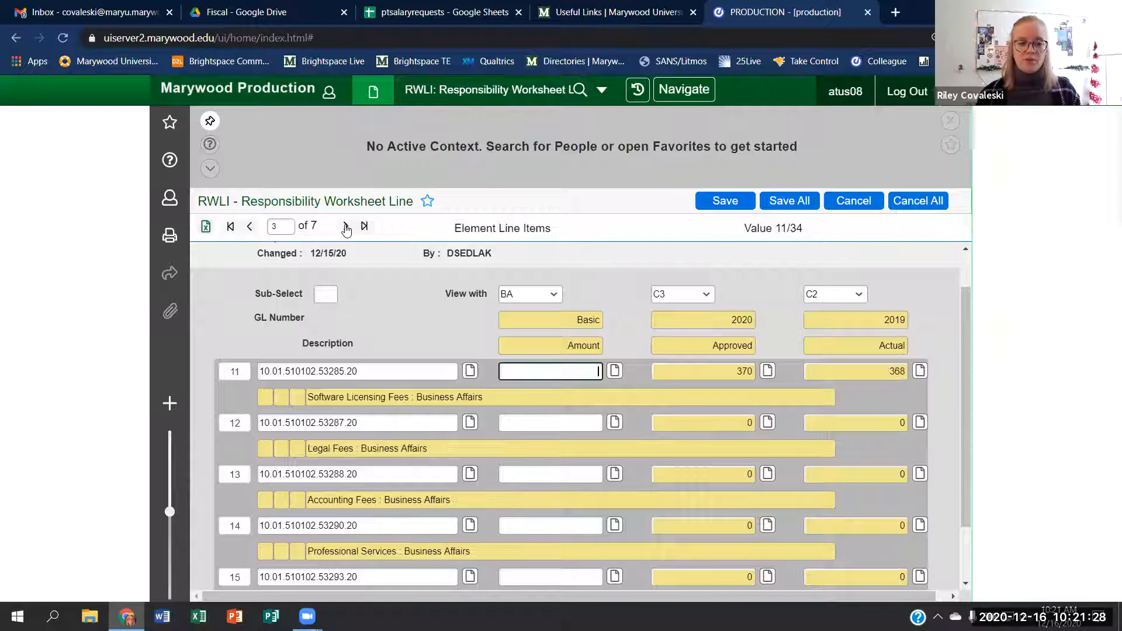
left_click(346, 227)
left_click(346, 227)
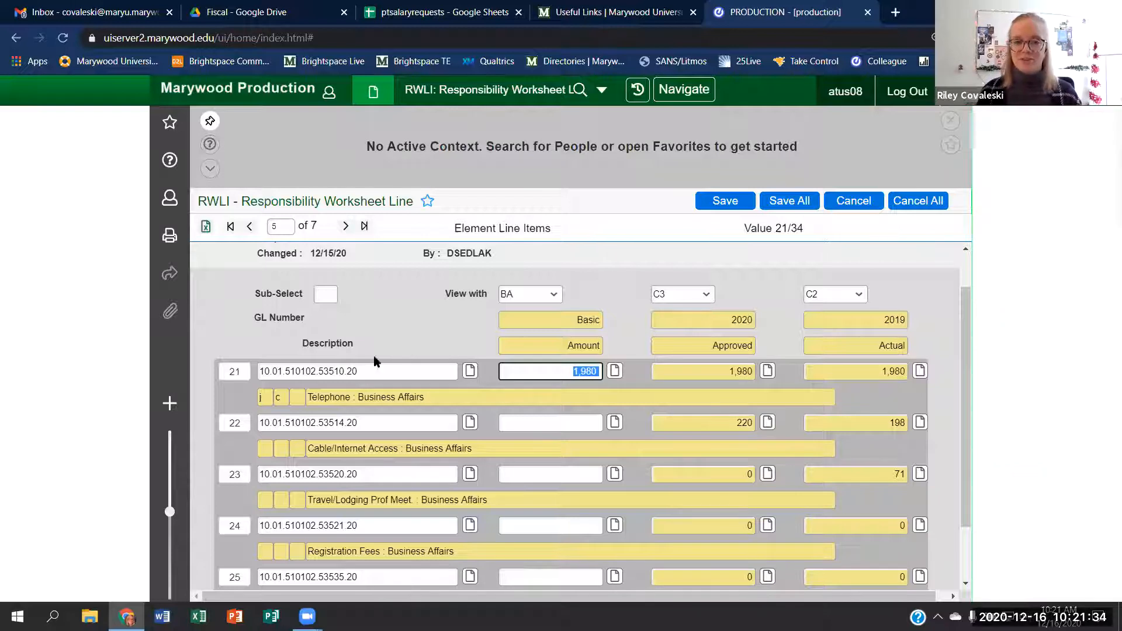
- Examine the j and c flags on the Telephone line and compare them with the other lines on the page
left_click(261, 398)
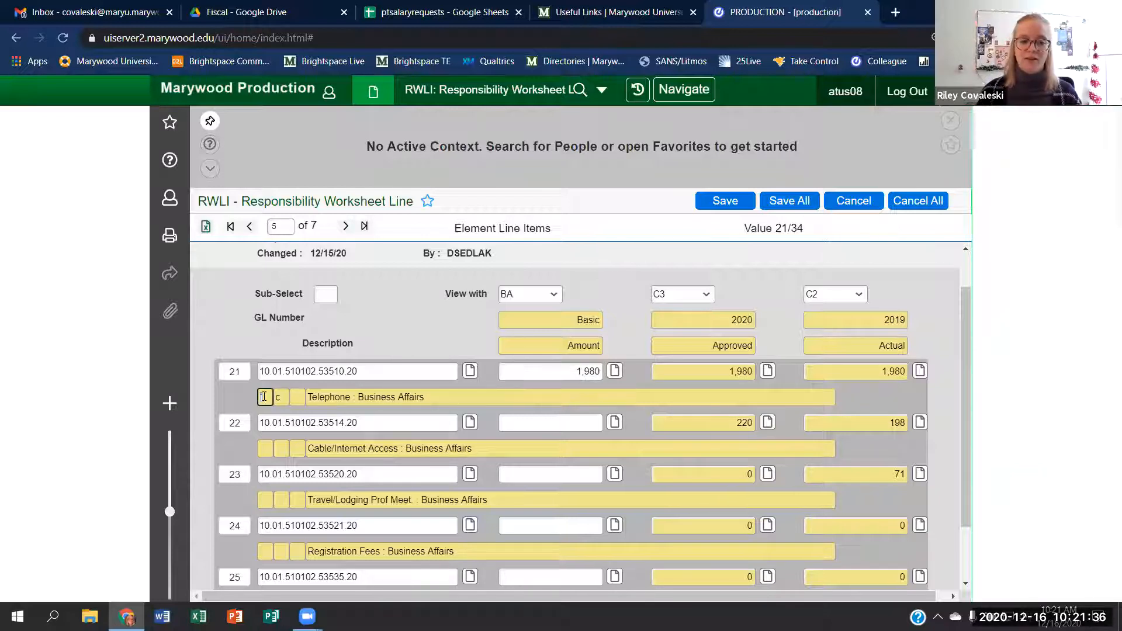
left_click(247, 401)
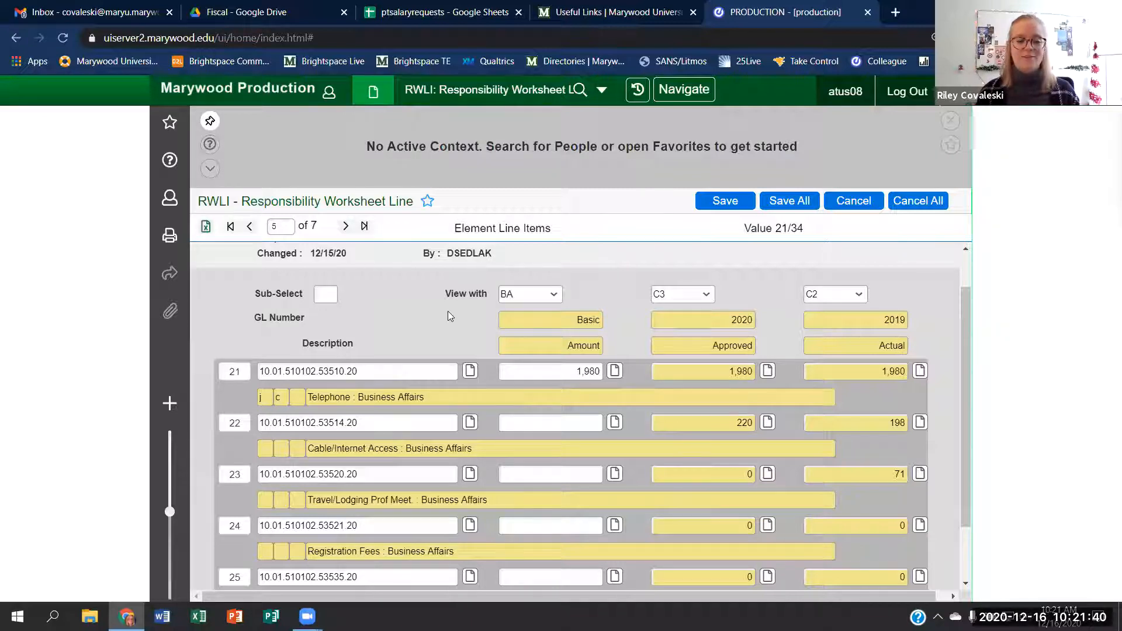
scroll(444, 316, "down", 2)
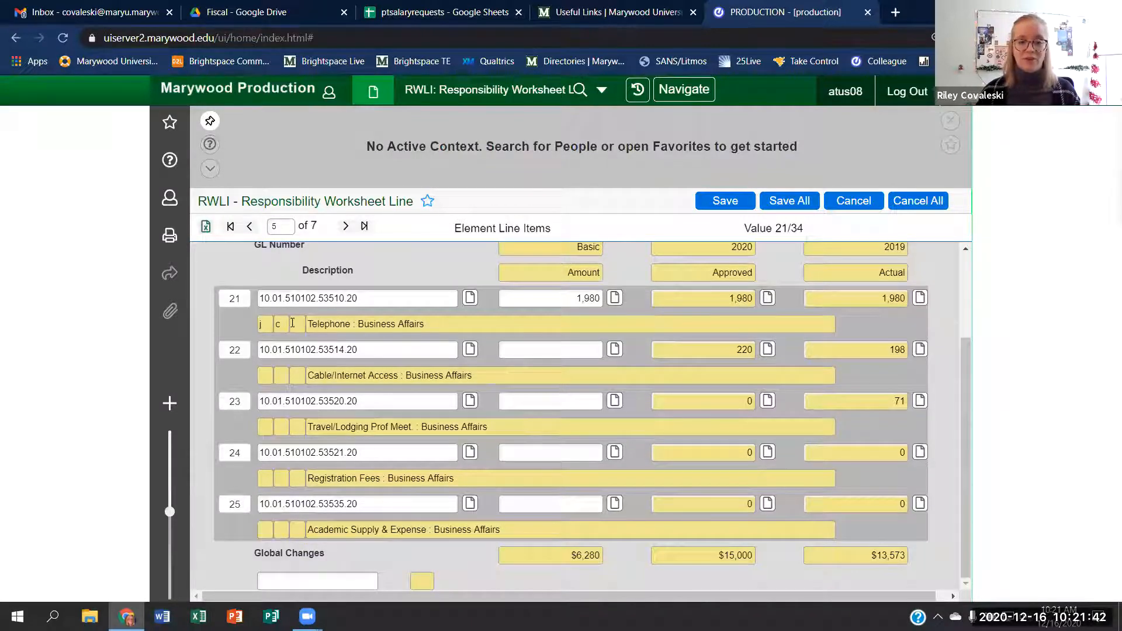
left_click(260, 327)
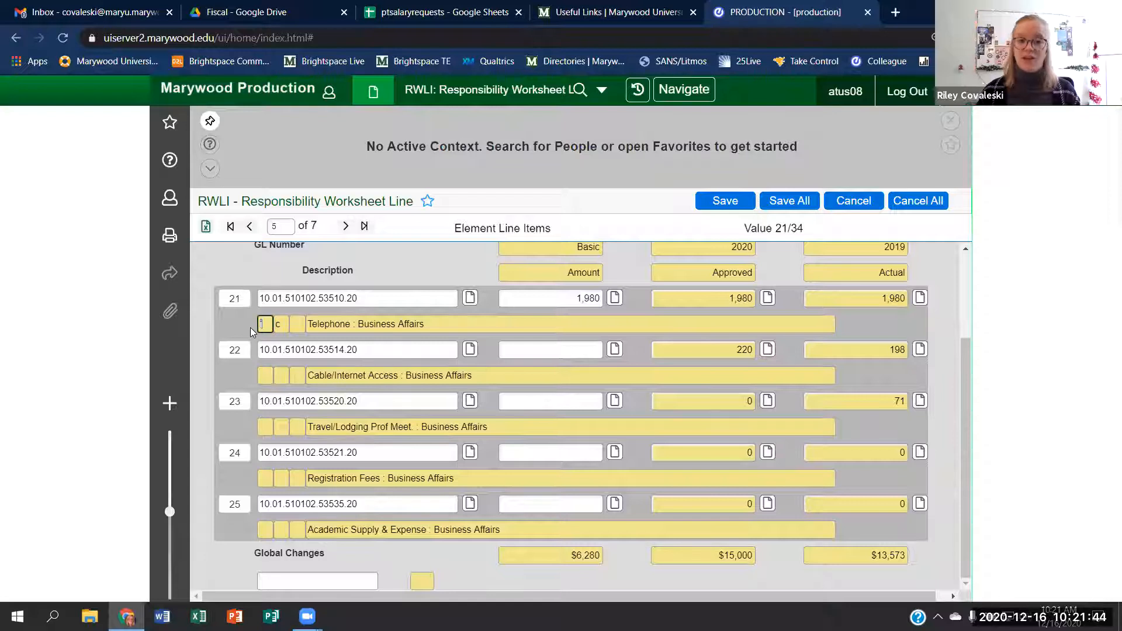
left_click(606, 568)
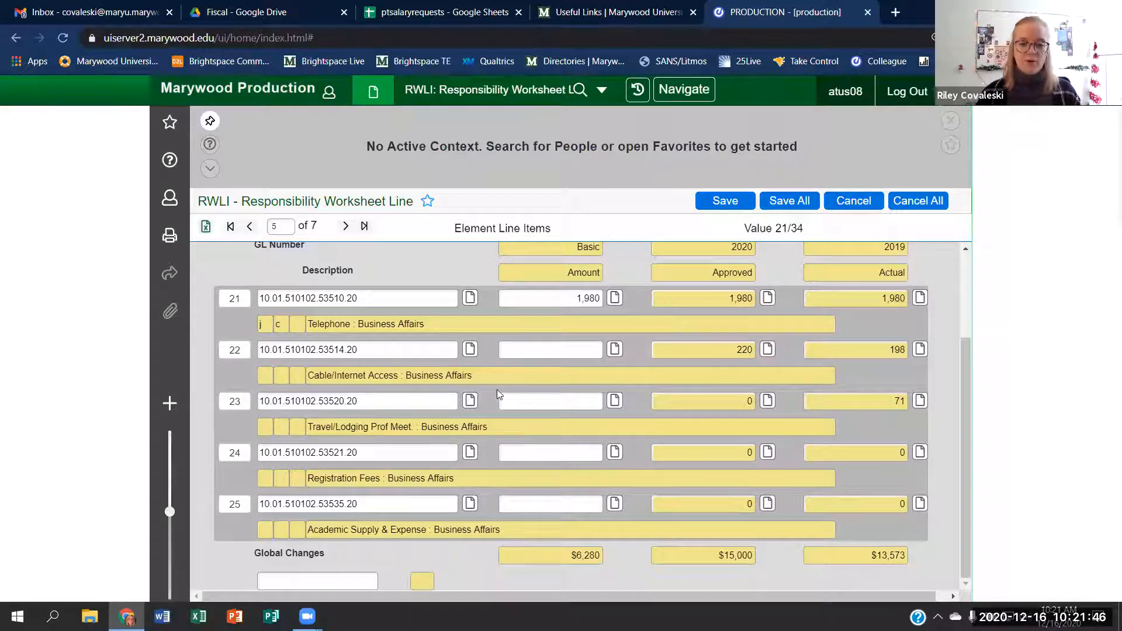
scroll(543, 342, "up", 2)
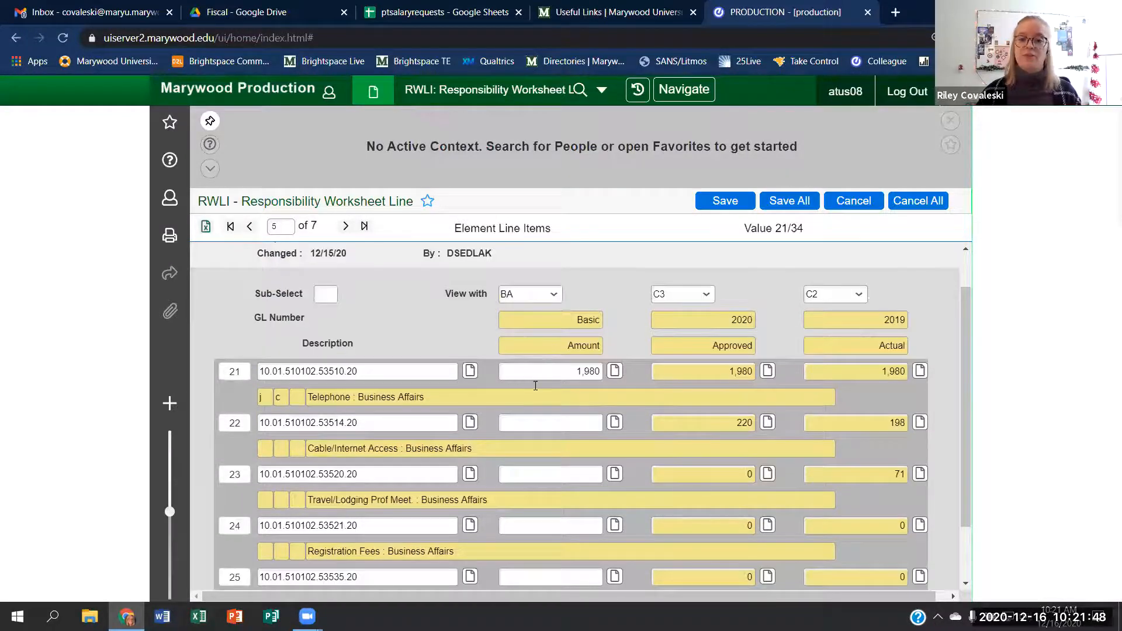
- Open BJNS - Justification Notes/Scenarios for the Telephone line's basic amount and check its GL number, amount and description
left_click(614, 373)
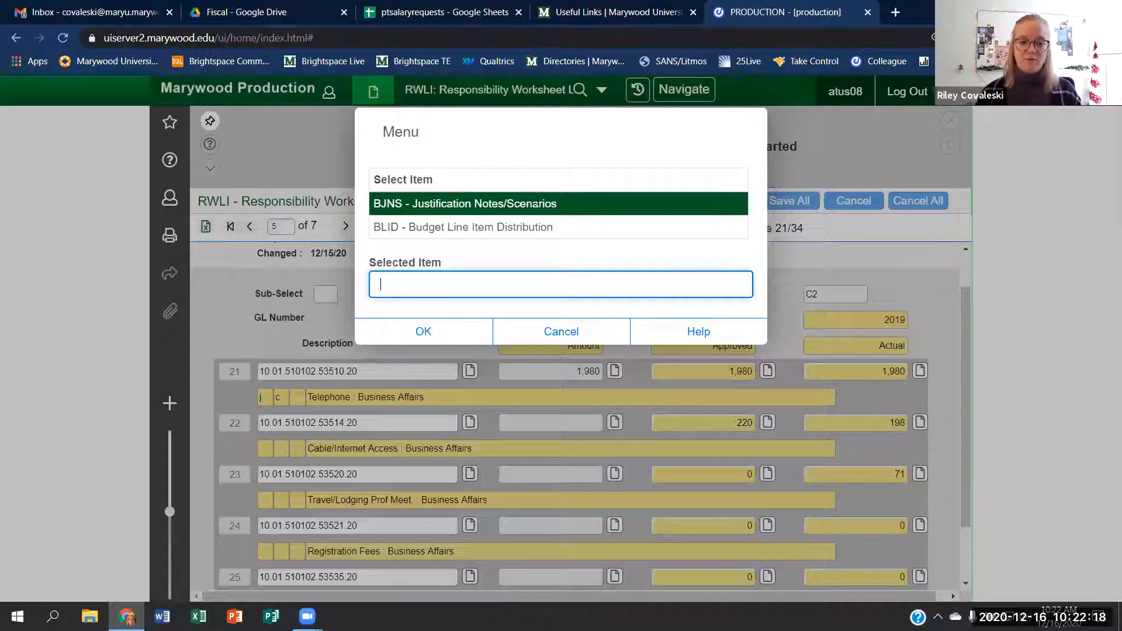
left_click(565, 209)
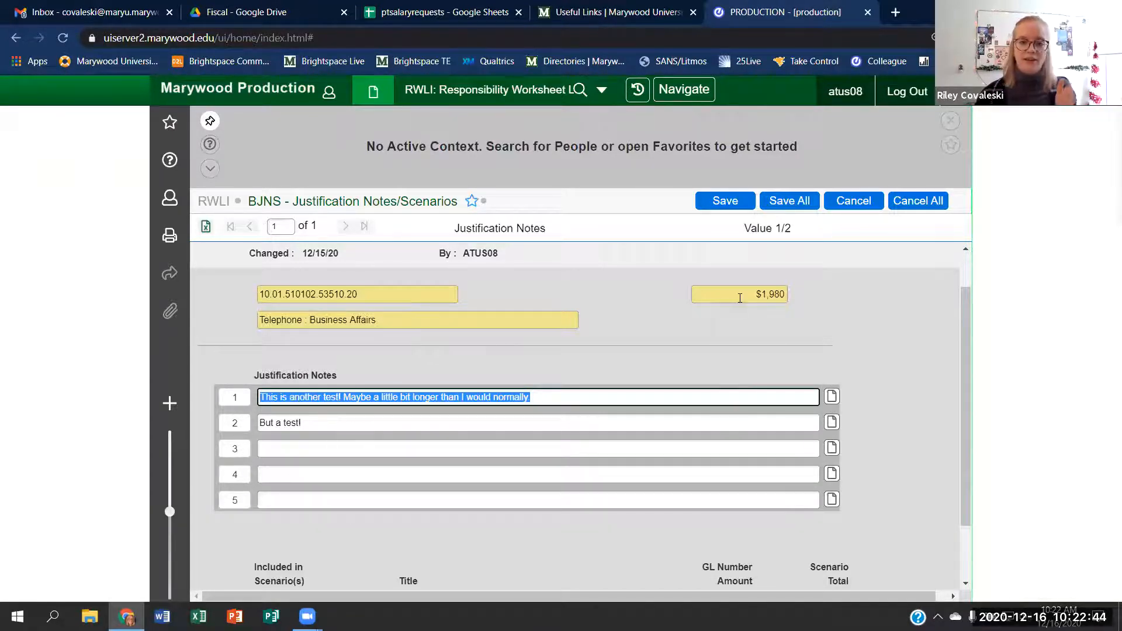
left_click(376, 297)
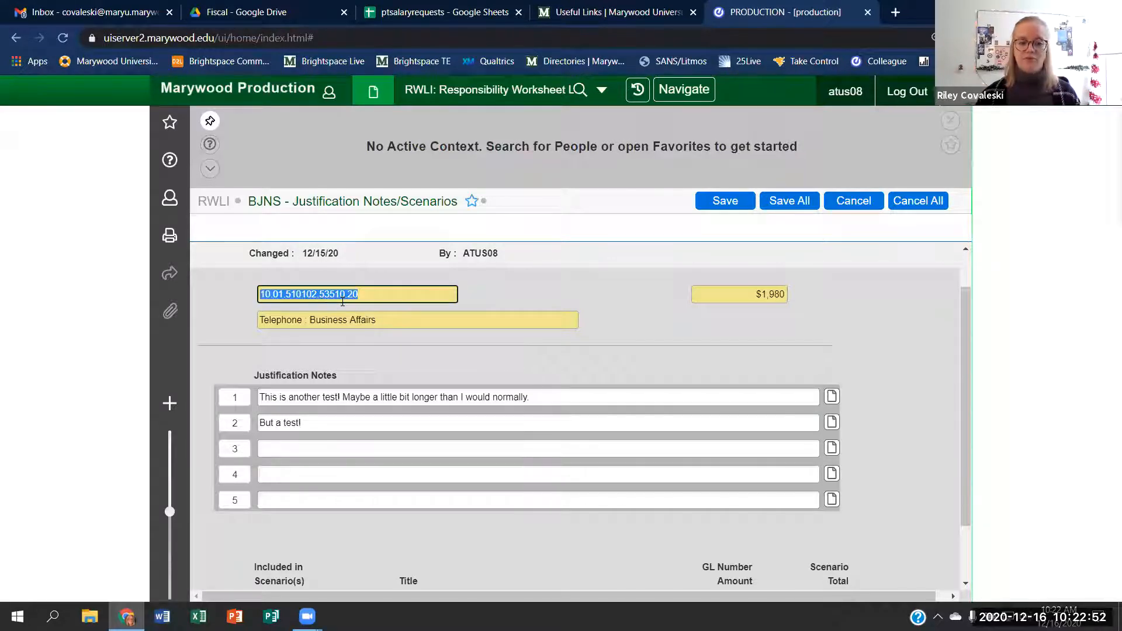
left_click_drag(753, 299, 783, 295)
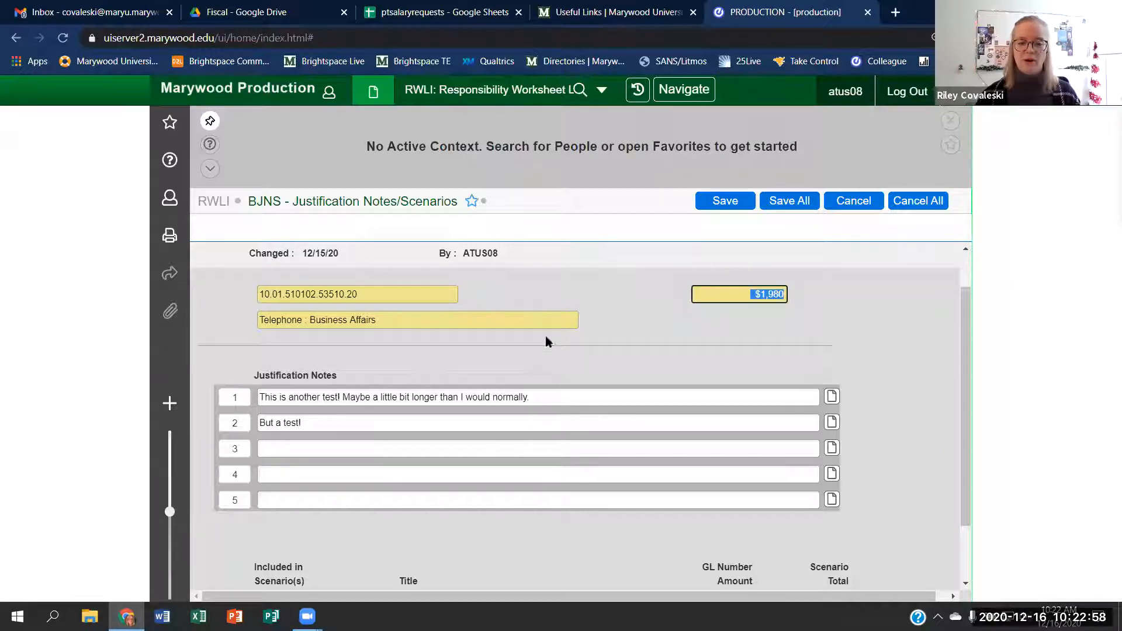
left_click_drag(414, 328, 241, 307)
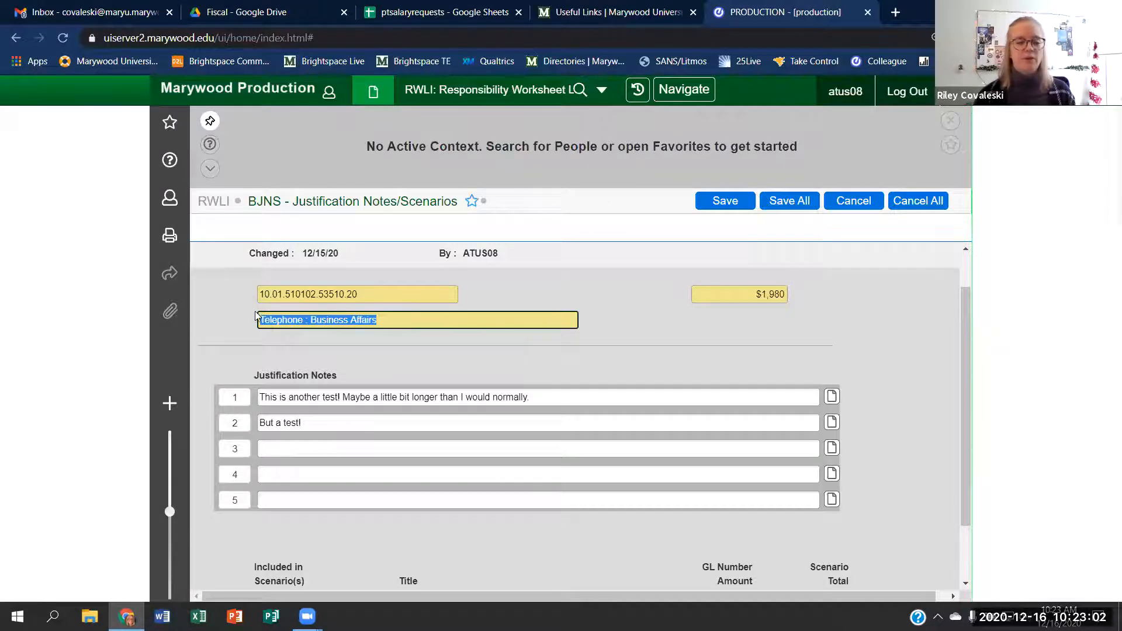
left_click(623, 360)
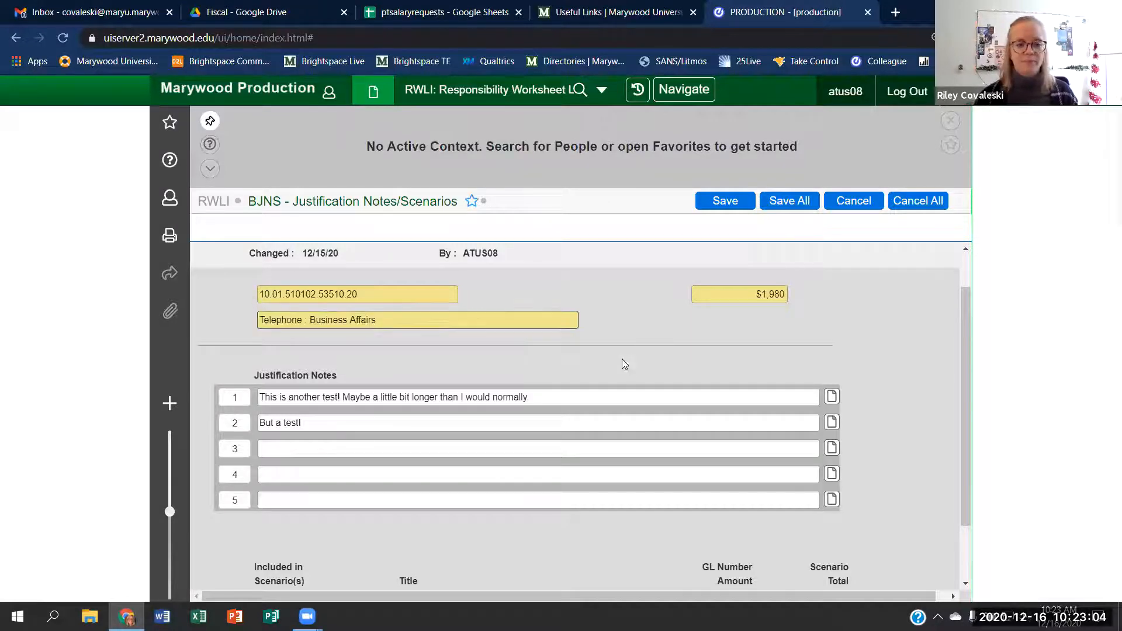
- Review the existing Justification Notes lines and the scenario section for the Telephone account
scroll(615, 338, "down", 1)
left_click(263, 423)
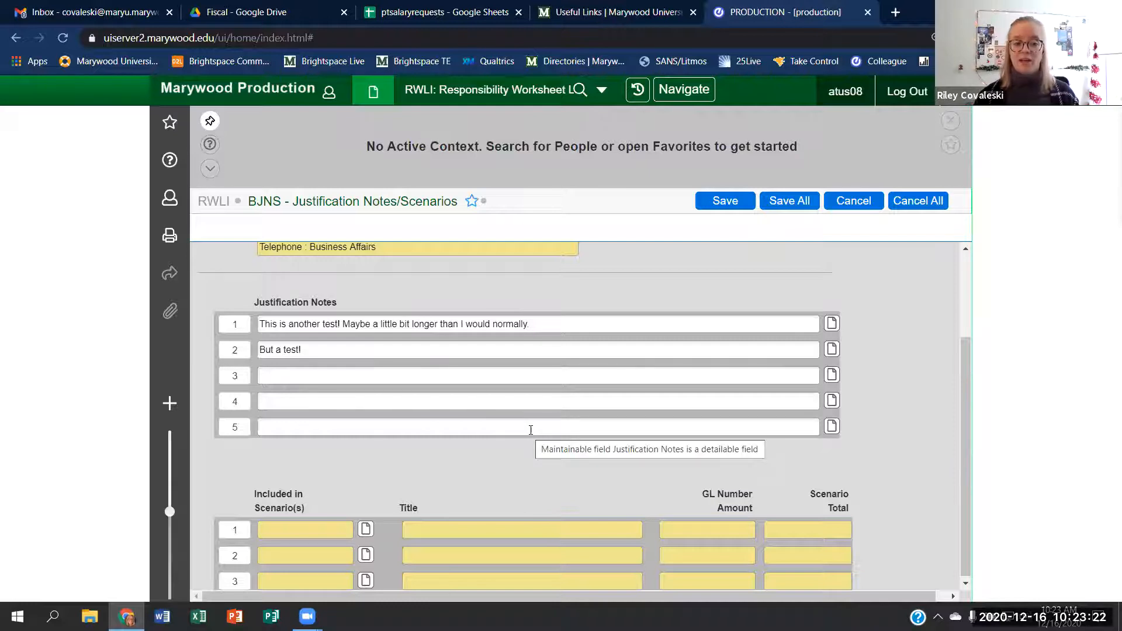
left_click(545, 326)
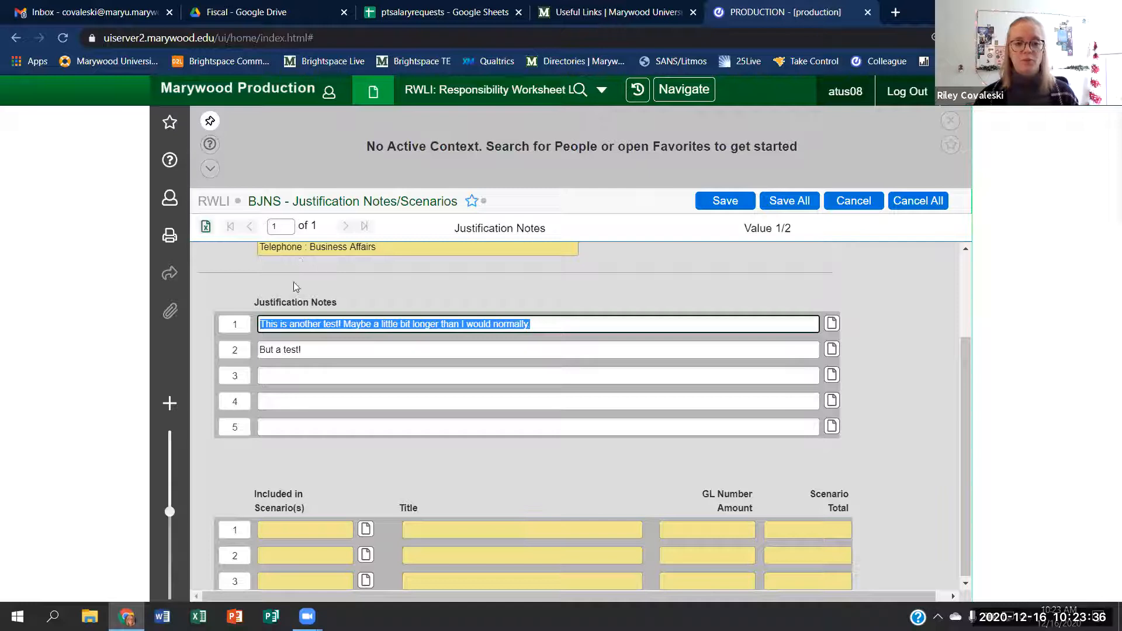
left_click(883, 351)
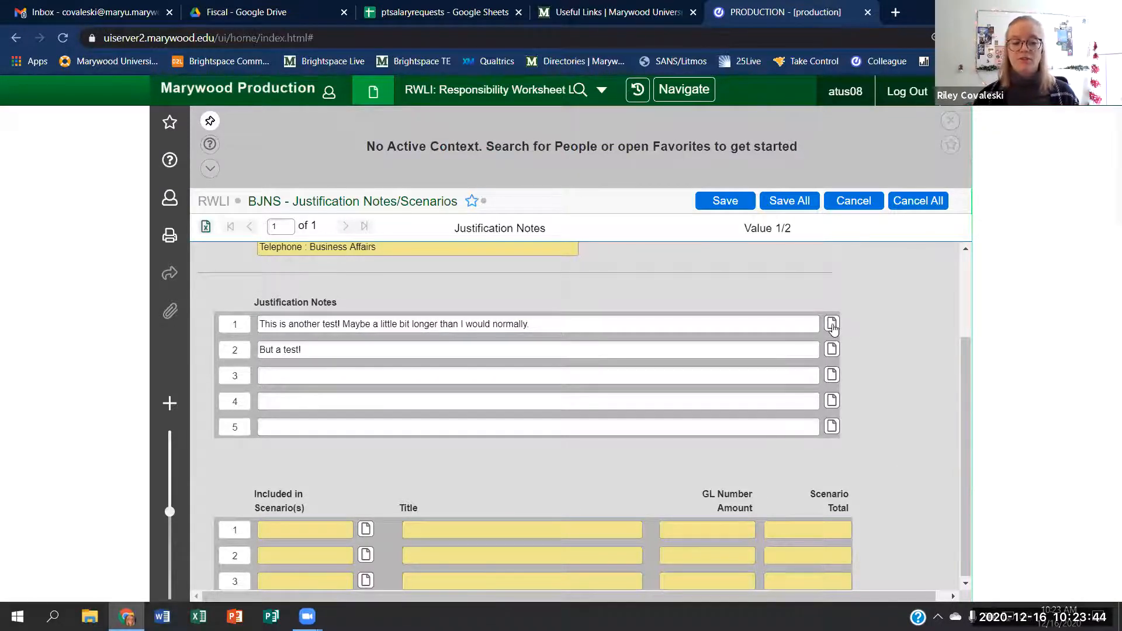
- Open the full text of the Telephone line's justification note in the detail editor, review it and save it
left_click(831, 325)
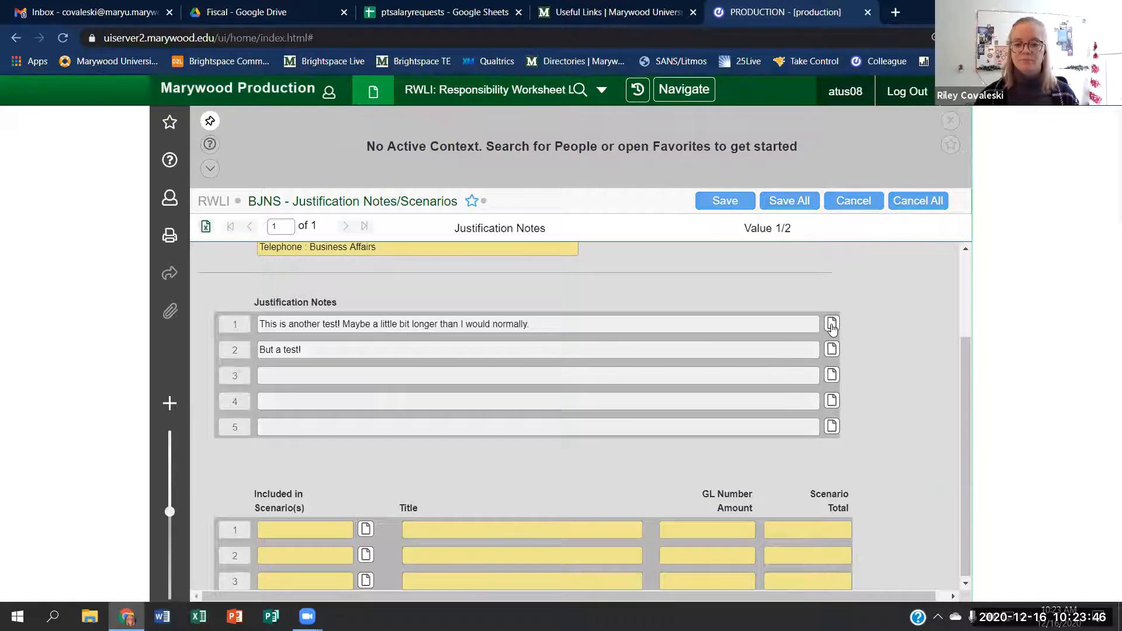
left_click_drag(422, 306, 335, 253)
left_click(443, 333)
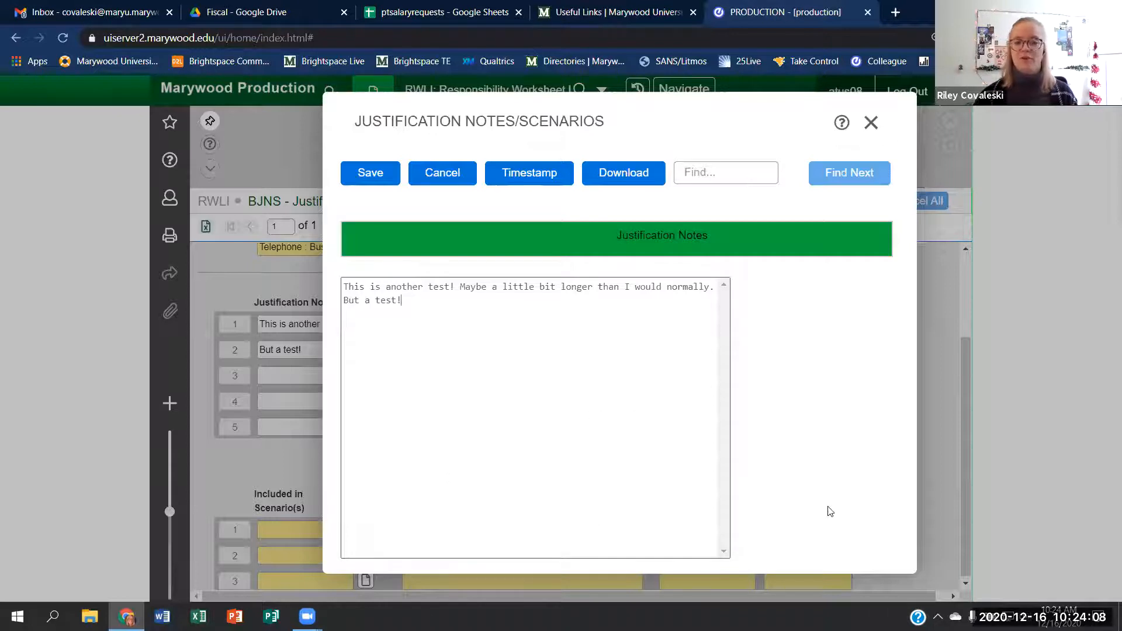
left_click(379, 182)
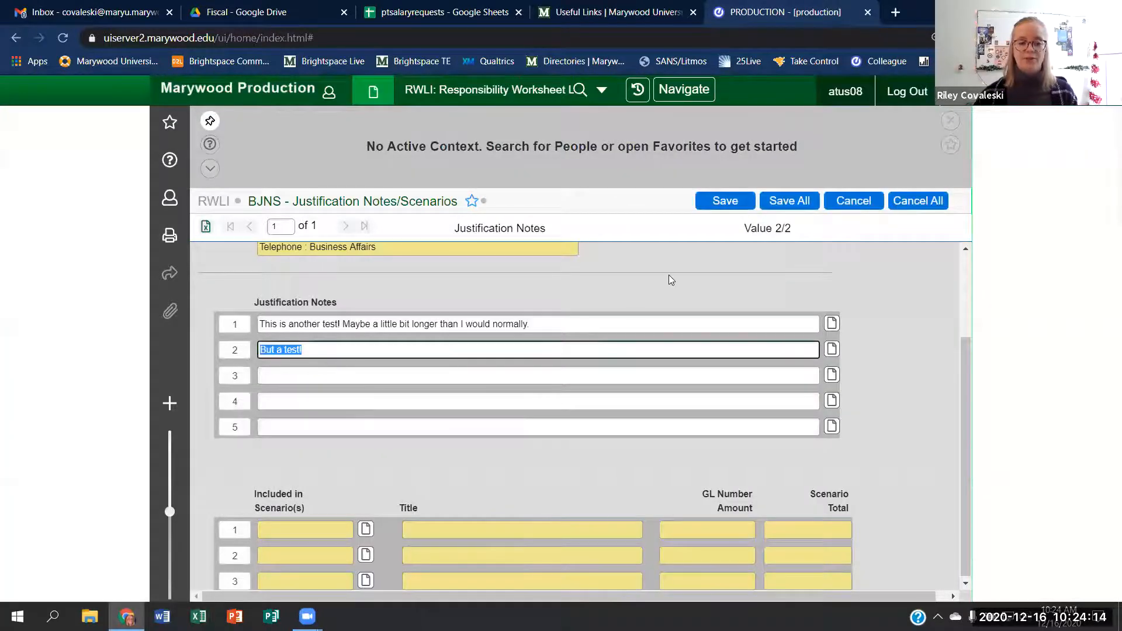
- Save the justification notes form, update the record, and check the j flag on the worksheet's Telephone line
left_click(716, 206)
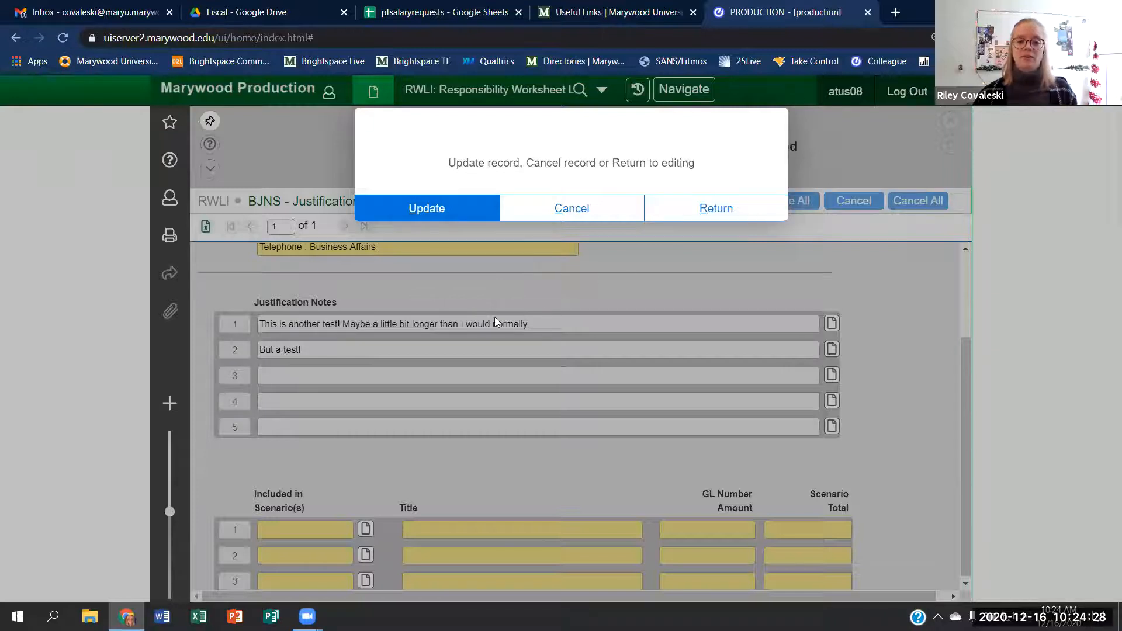
left_click(440, 209)
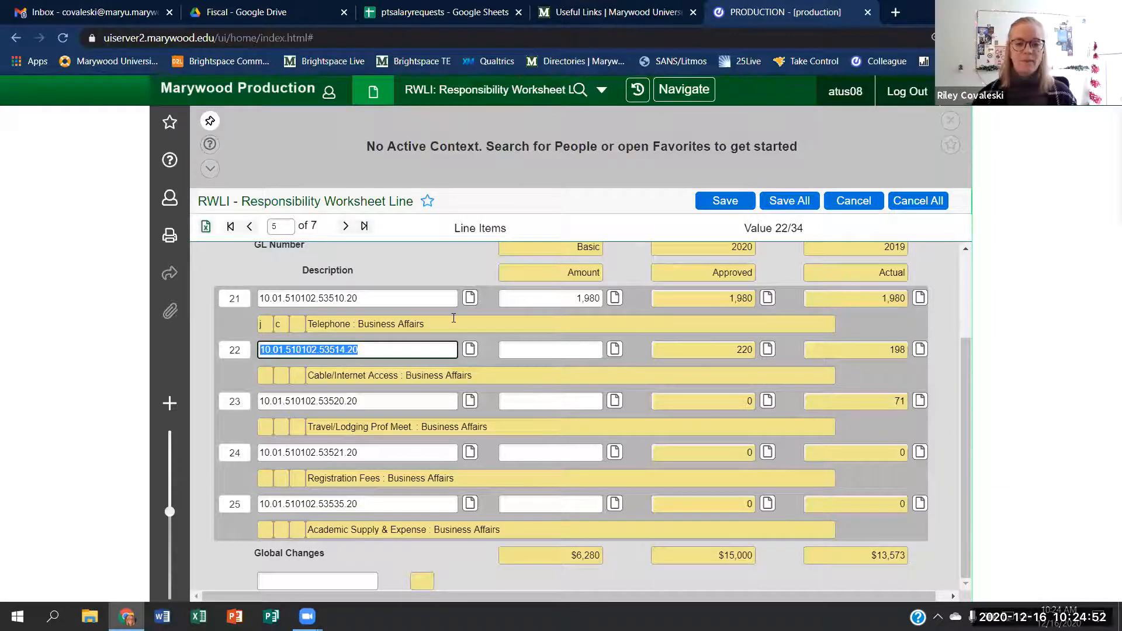
left_click(264, 326)
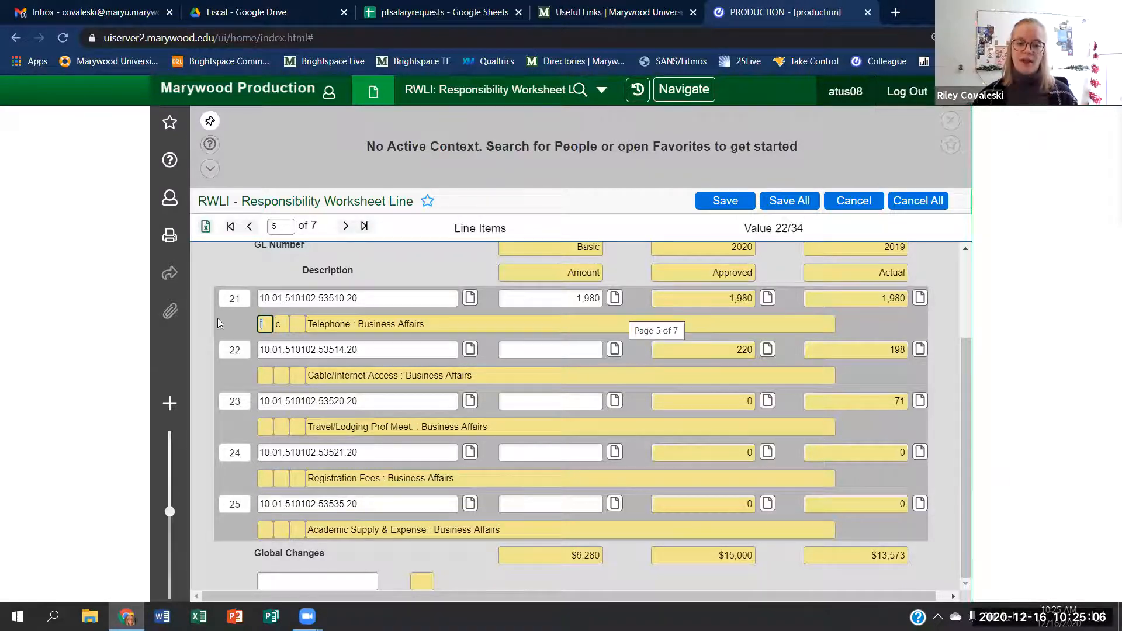
- Save and update the RWLI worksheet record, and close the form by finishing the Budget ID LookUp with fy22
left_click(630, 299)
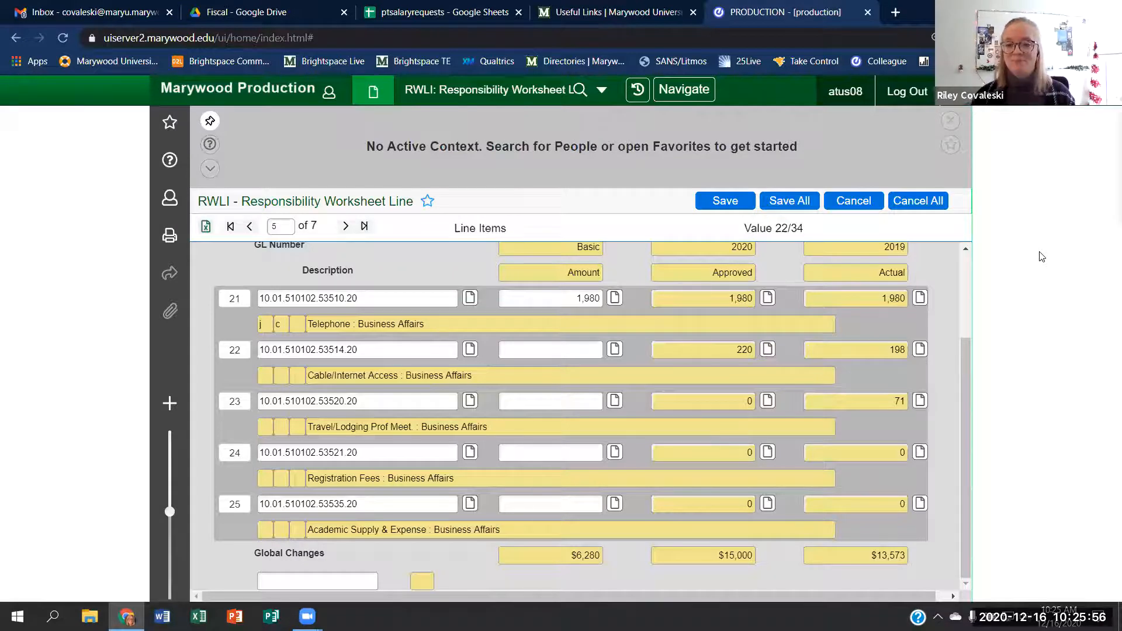
left_click(715, 208)
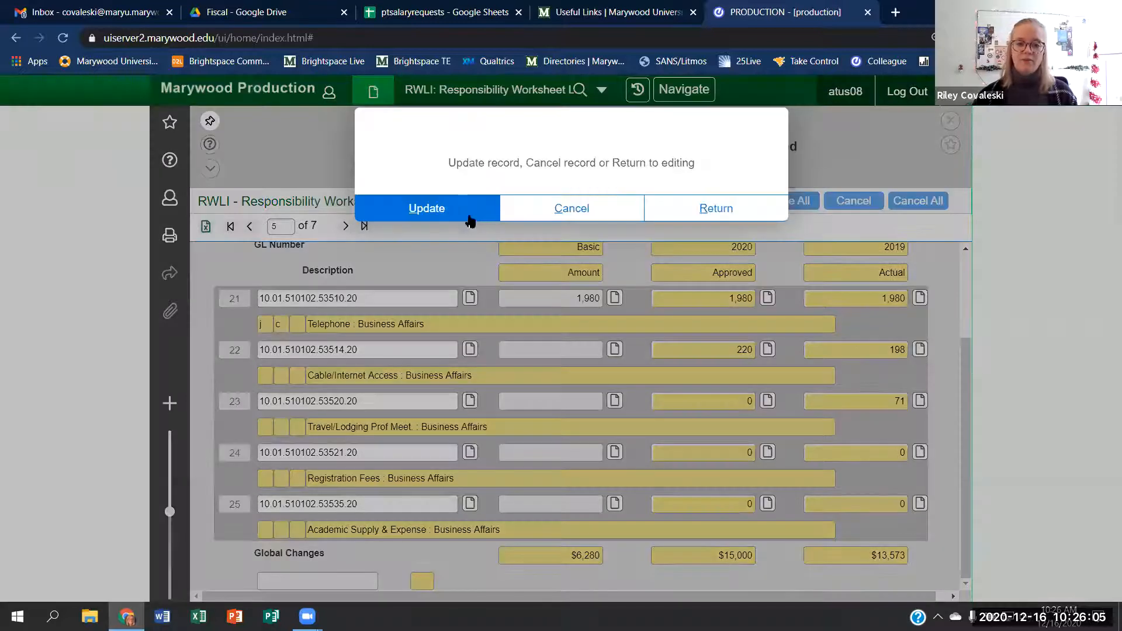
left_click(468, 216)
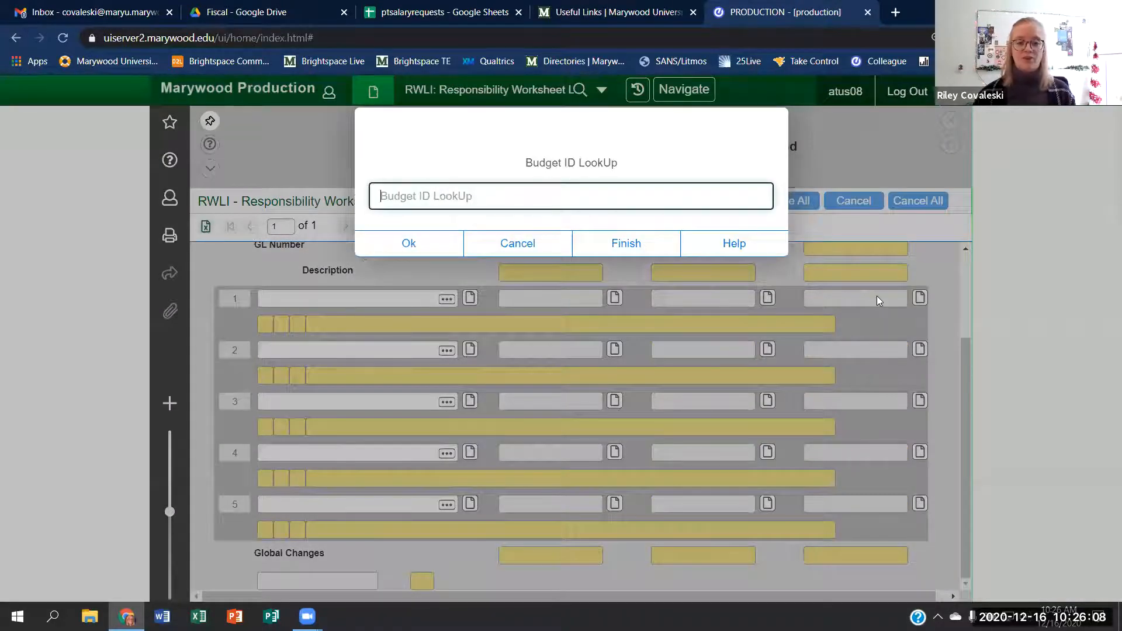
type("fy22")
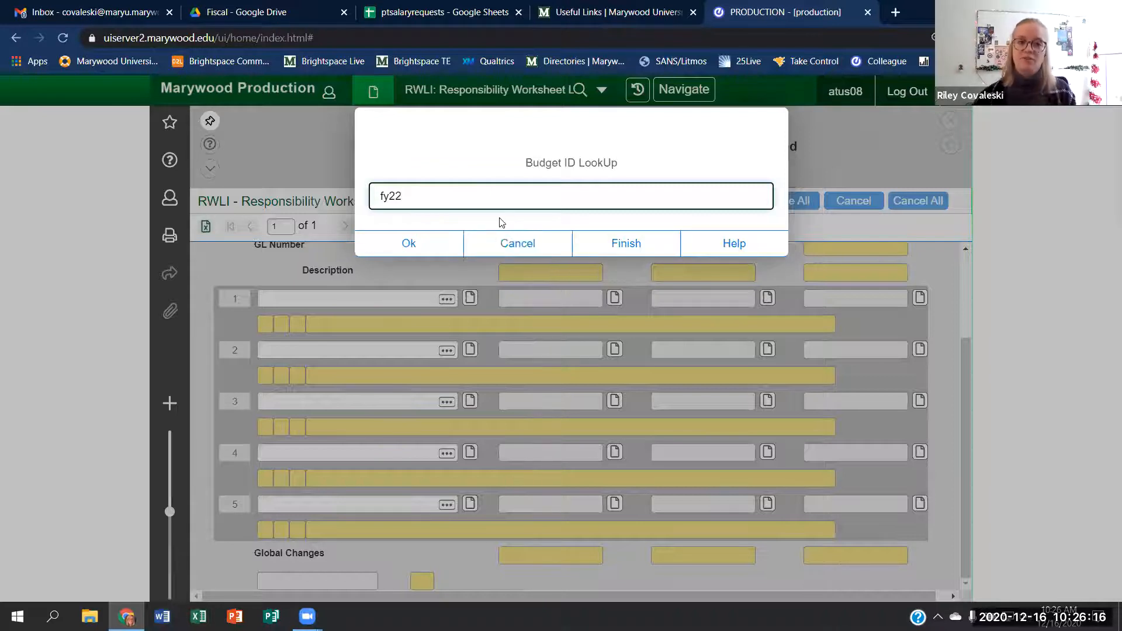
left_click(608, 254)
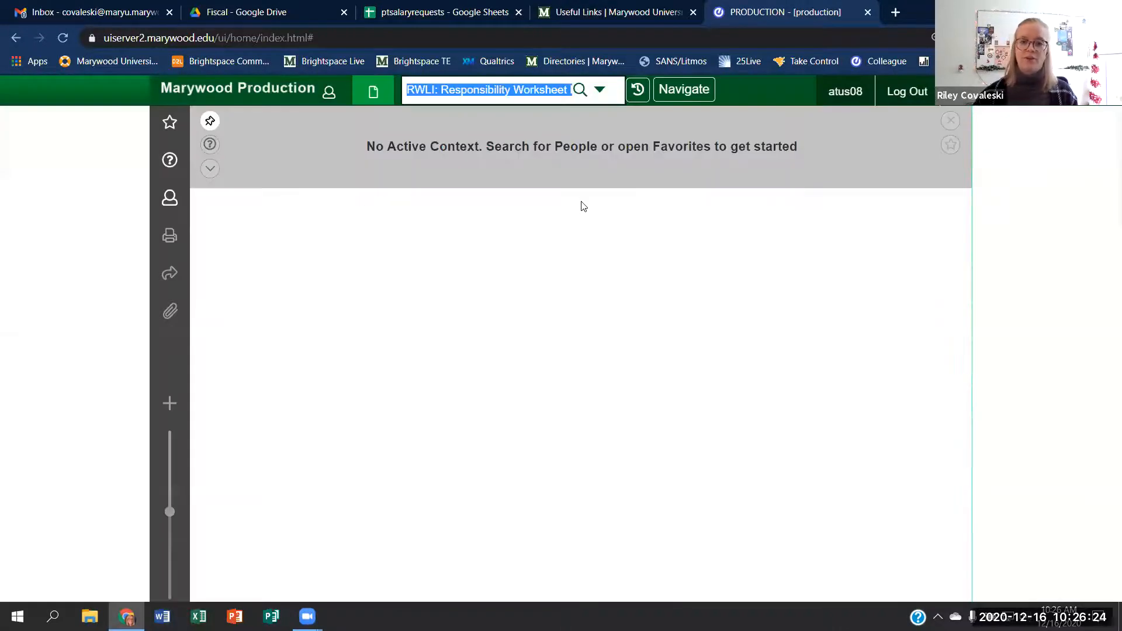
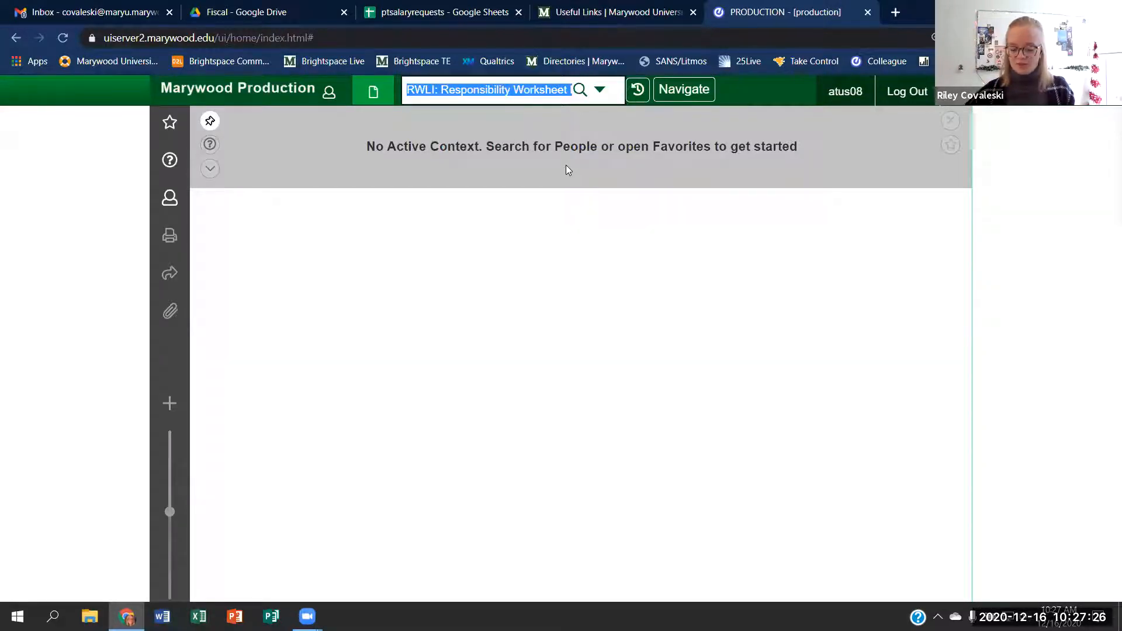
- Open the DWSR Detail Worksheet Report for budget fy22 and load the responsibility codes under Report which includes
type("dwsr")
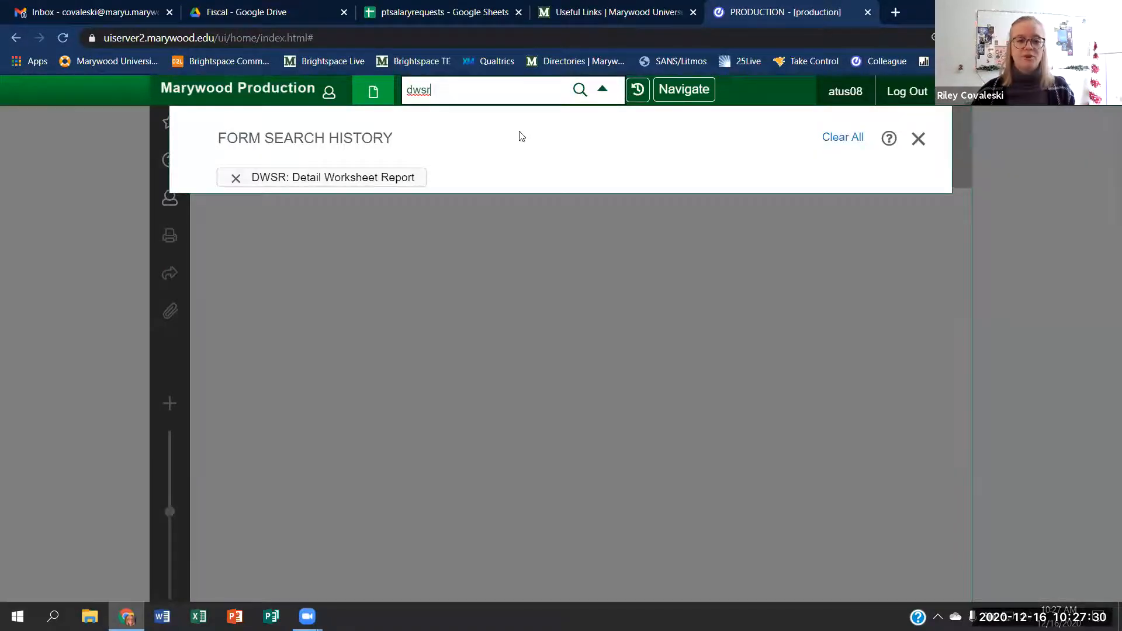
left_click(580, 92)
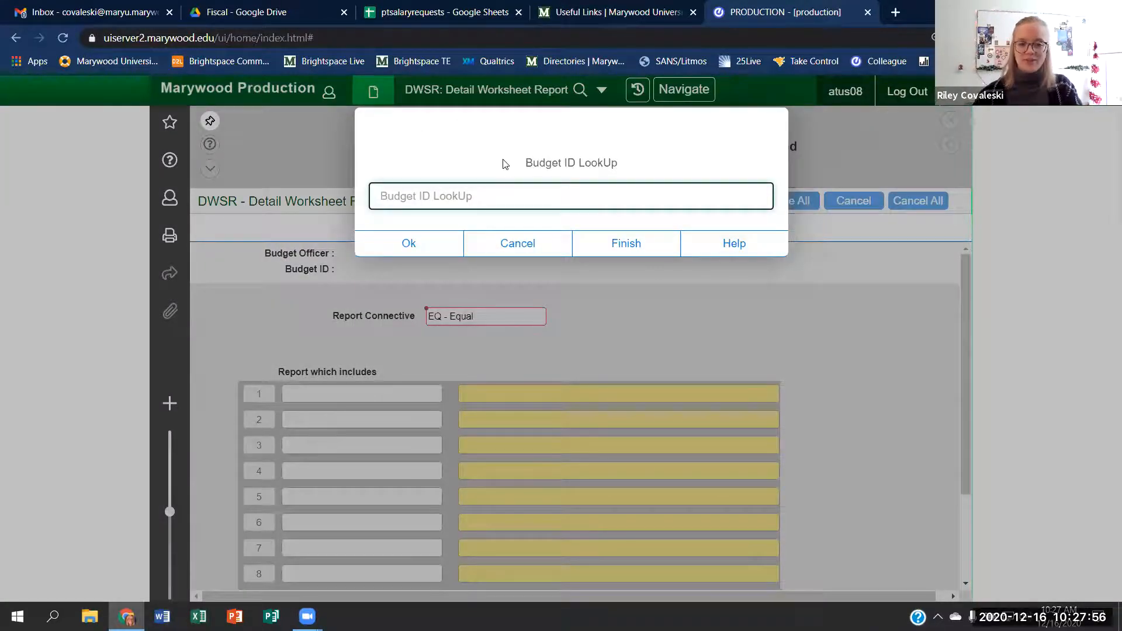
type("fy22")
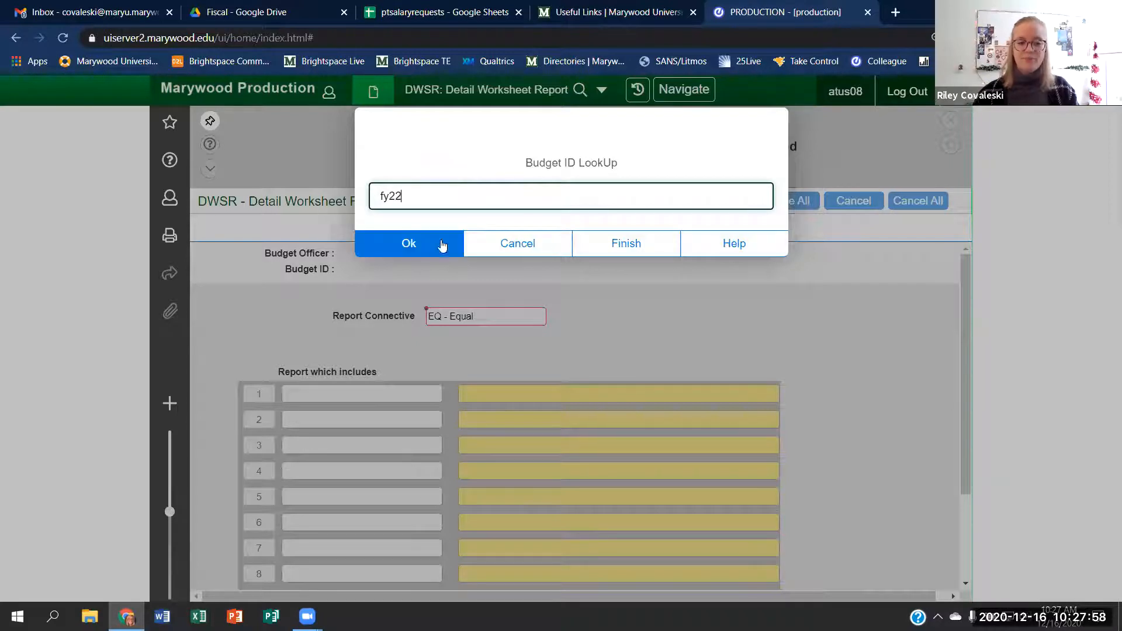
left_click(436, 245)
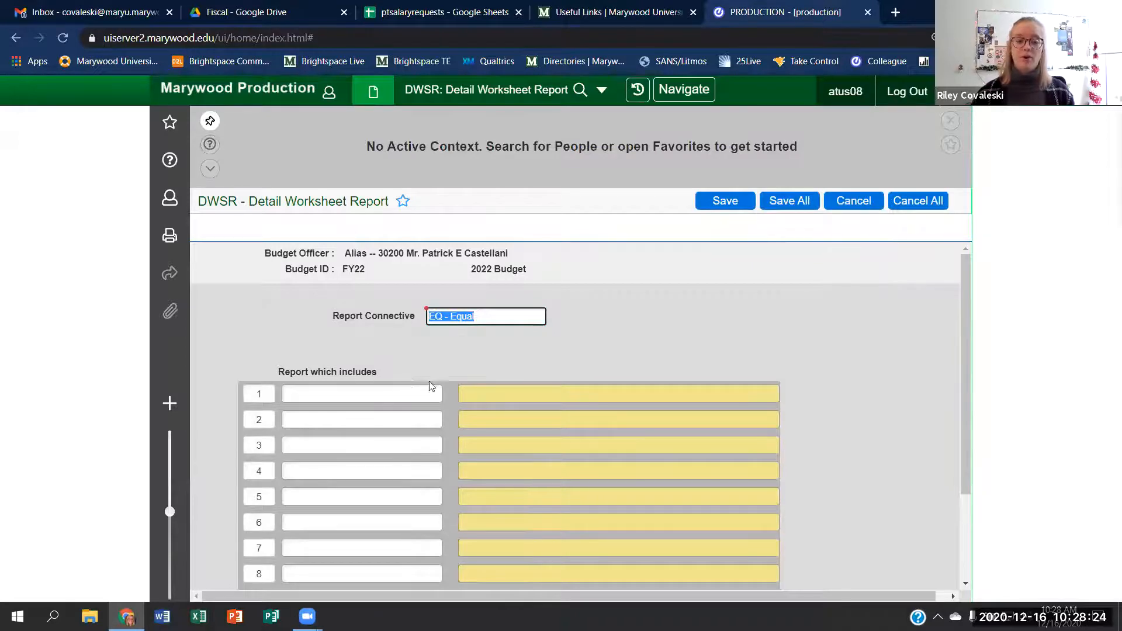
scroll(384, 345, "down", 2)
scroll(385, 345, "down", 1)
scroll(417, 338, "up", 3)
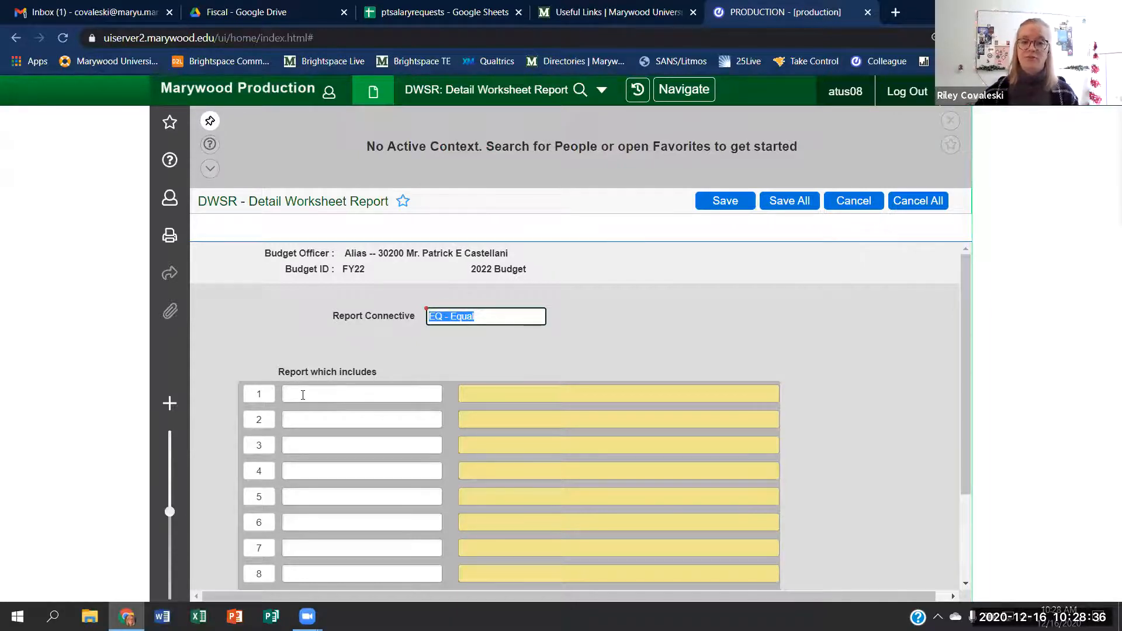
left_click(303, 395)
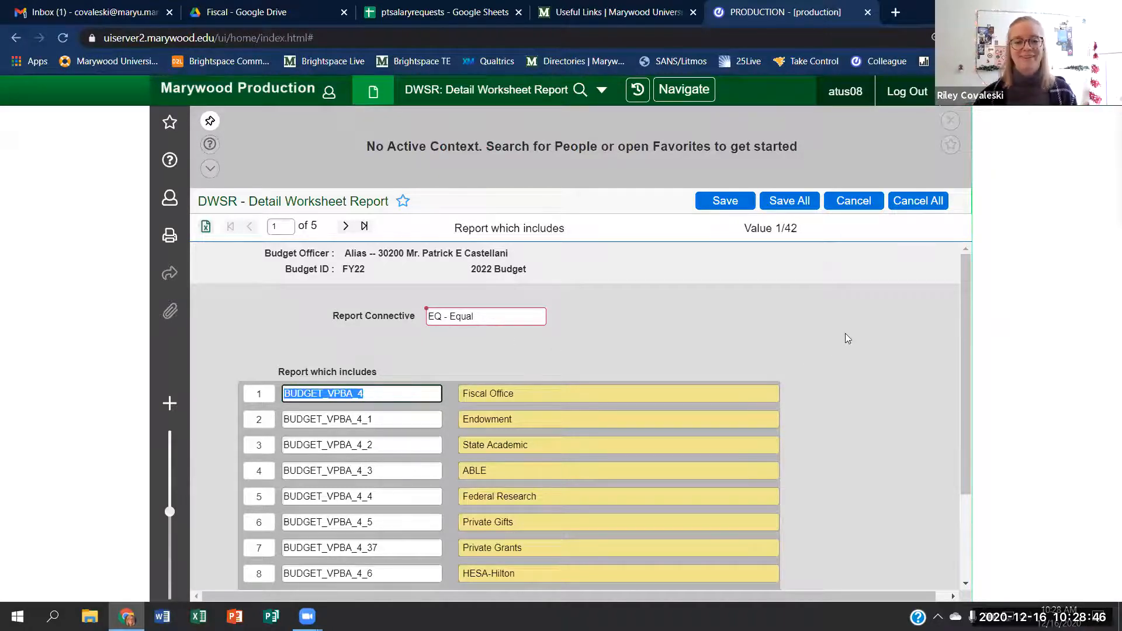
- Delete the whole group in the Private Gifts row from the report list and update the record
scroll(834, 369, "down", 1)
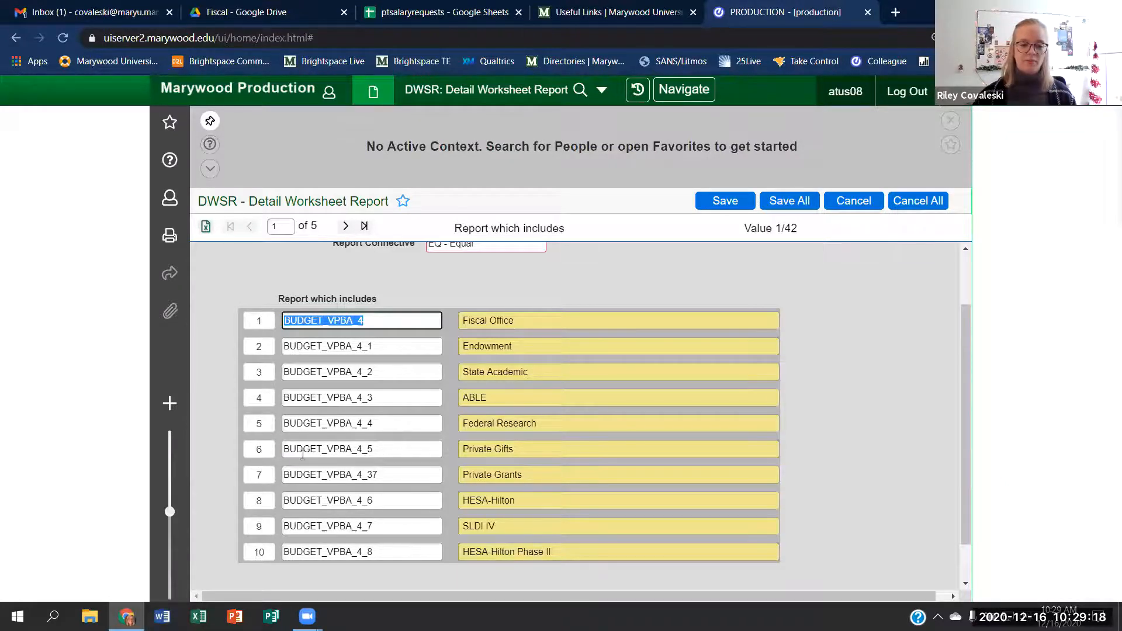
left_click(260, 452)
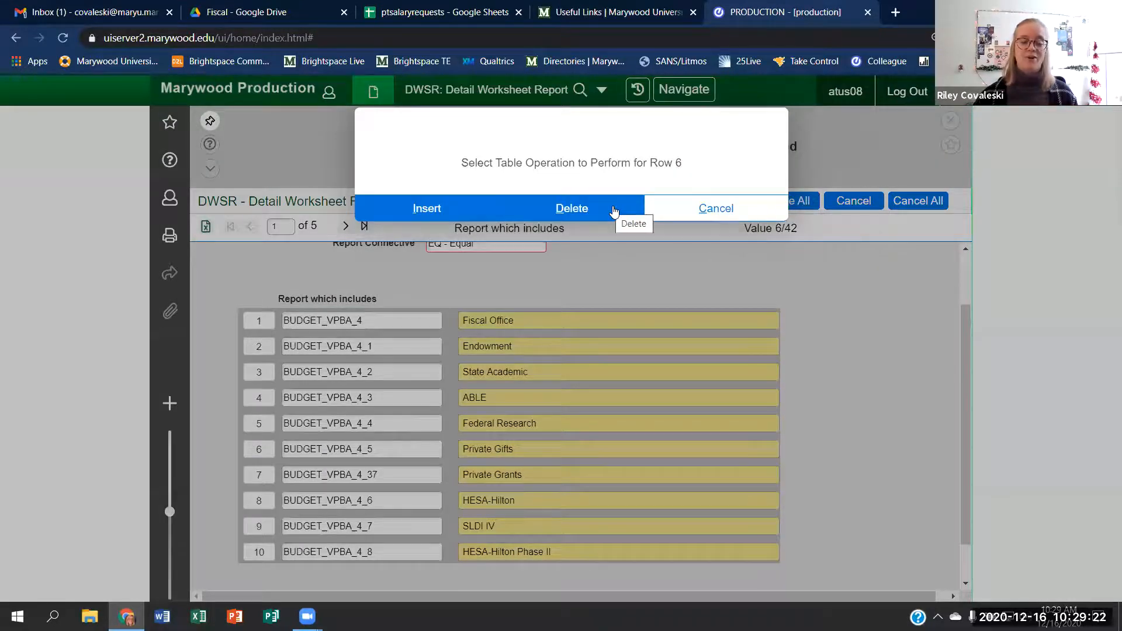
left_click(613, 211)
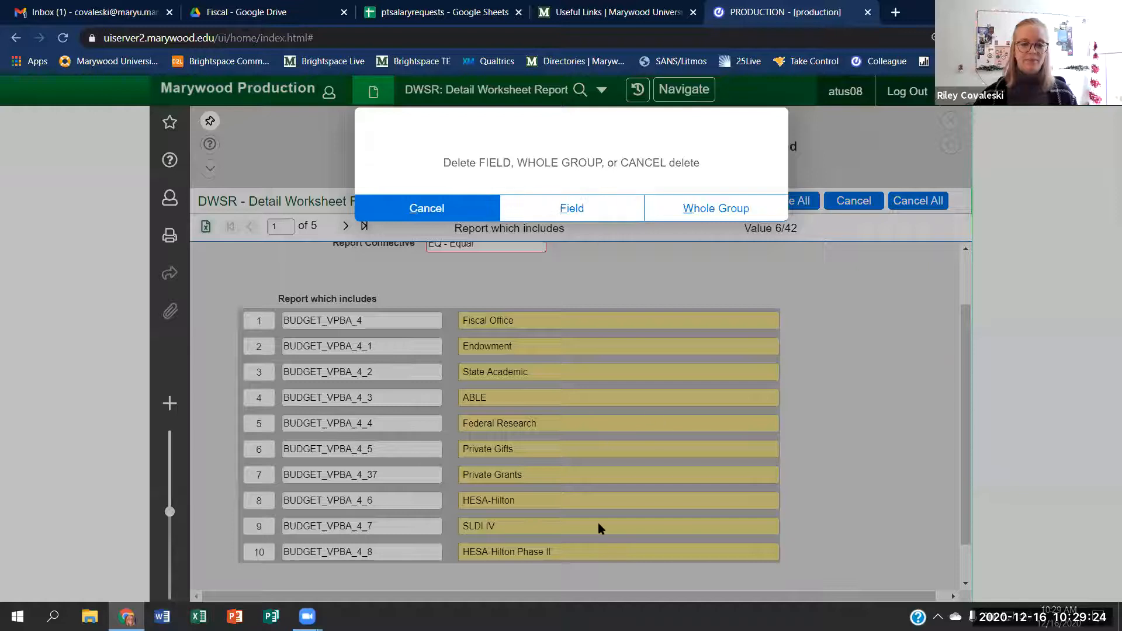
left_click(713, 219)
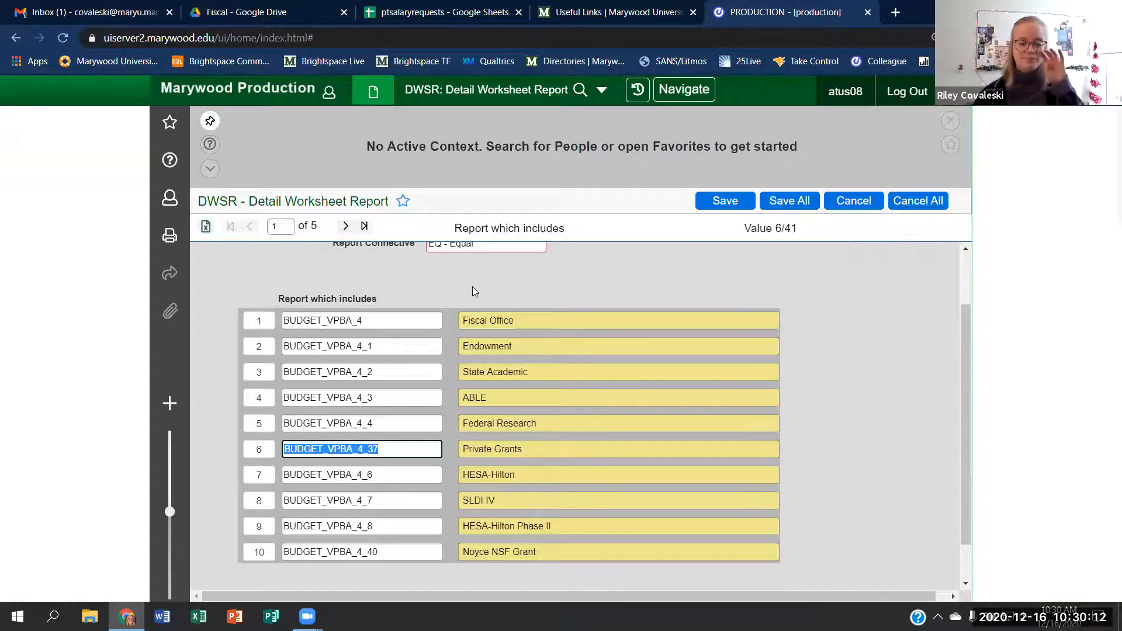
scroll(630, 310, "up", 2)
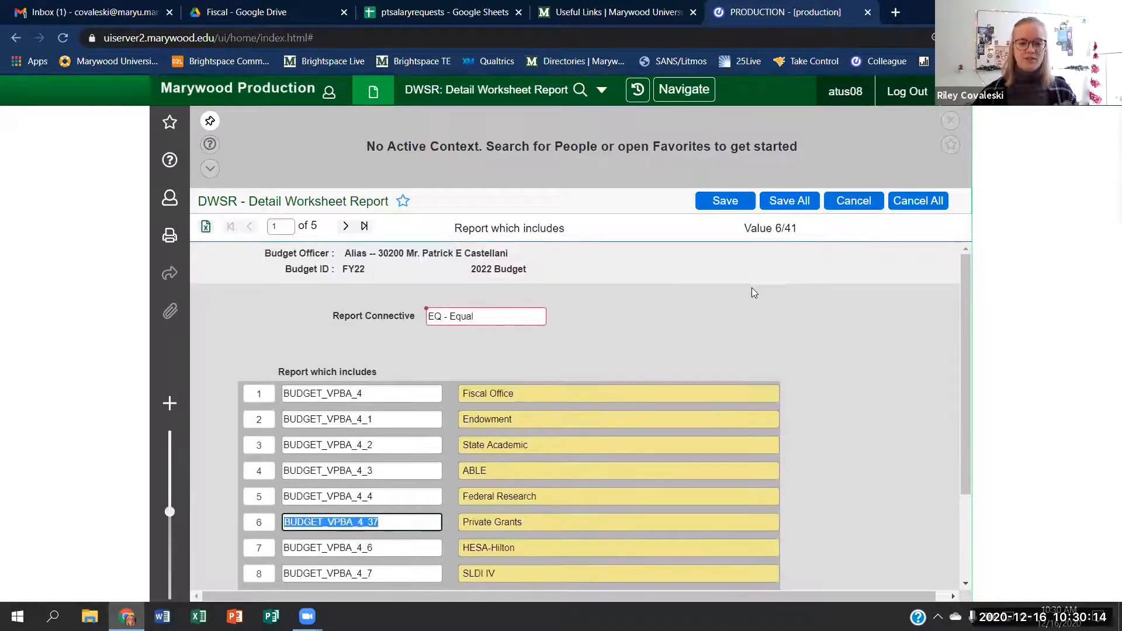
scroll(770, 299, "down", 2)
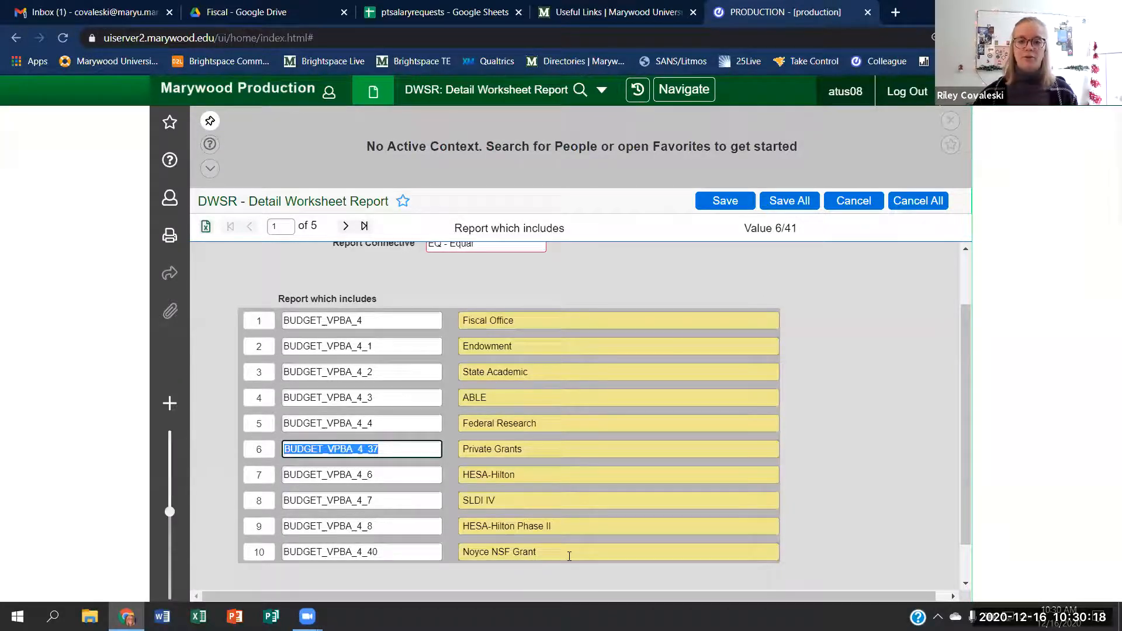
left_click(718, 210)
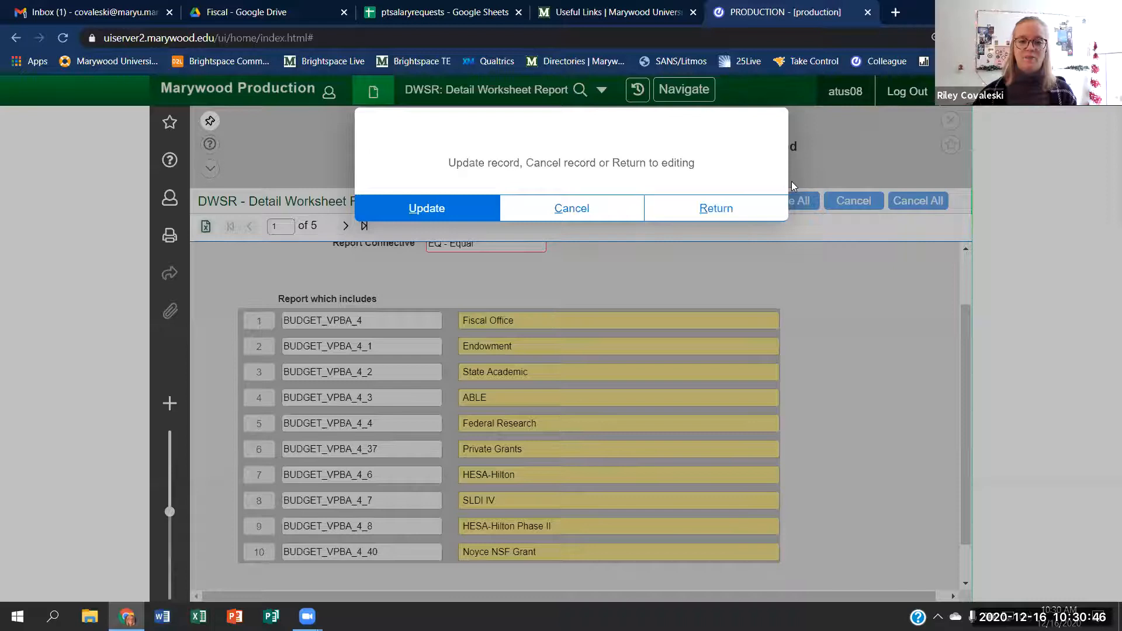
left_click(447, 203)
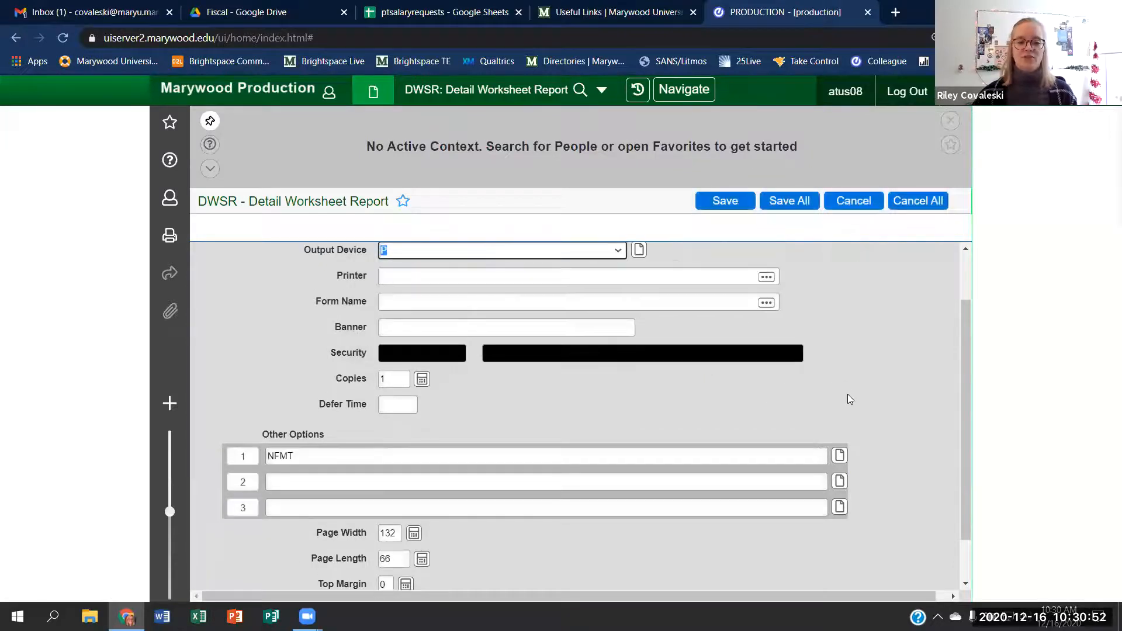
- Set the report's Output Device to H Hold/Browse File Output, update the record, and cancel the report at the background mode form
left_click_drag(304, 316, 368, 316)
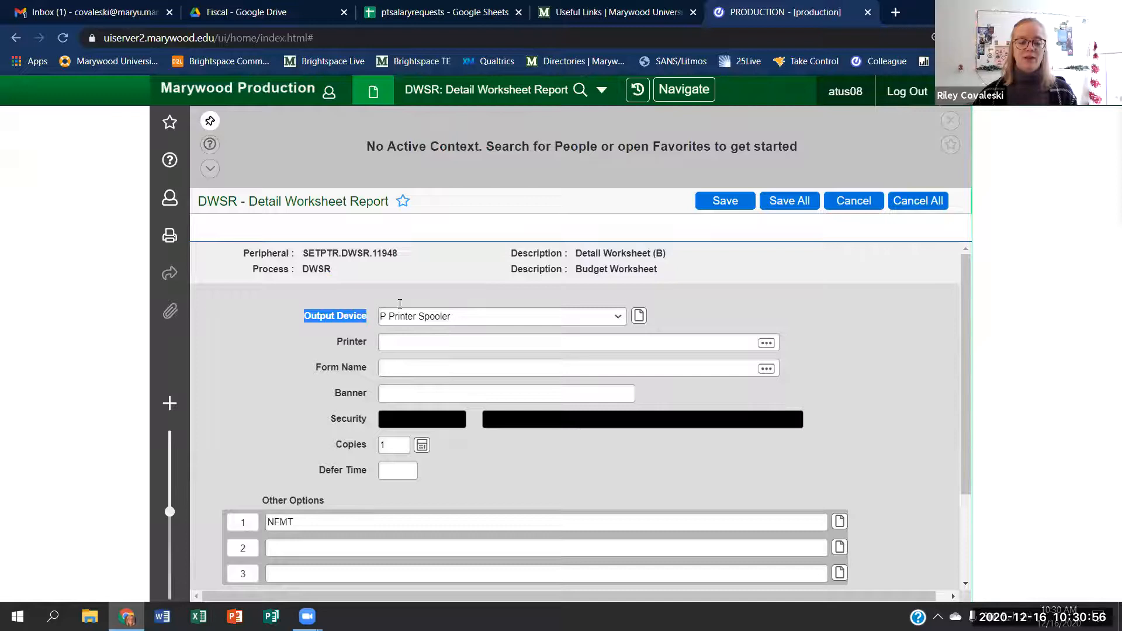
left_click(619, 319)
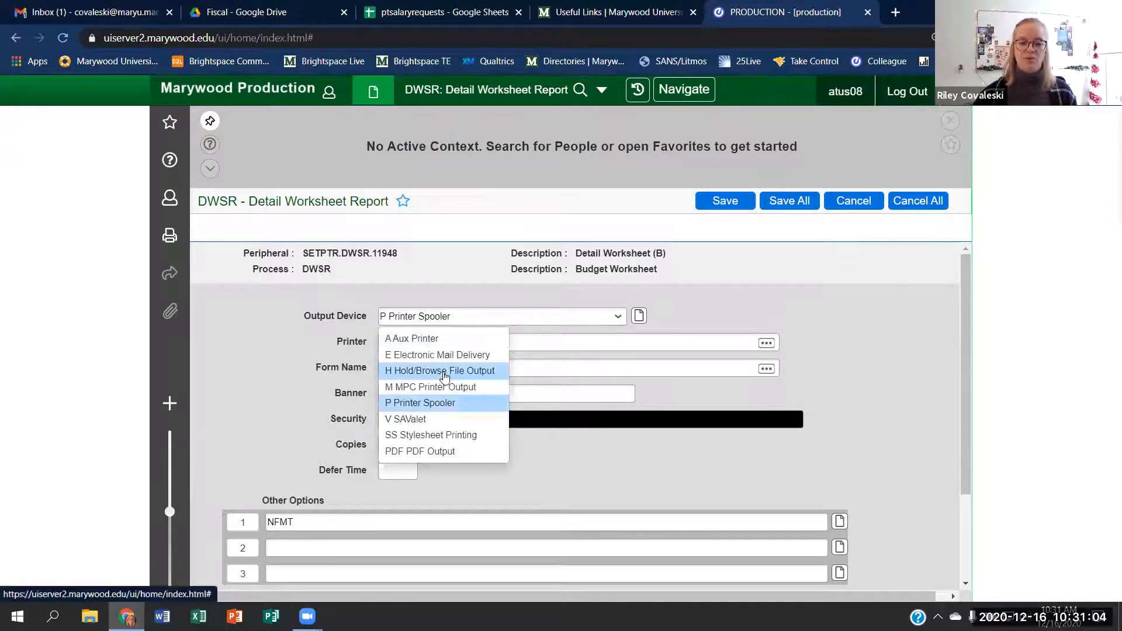
left_click(445, 372)
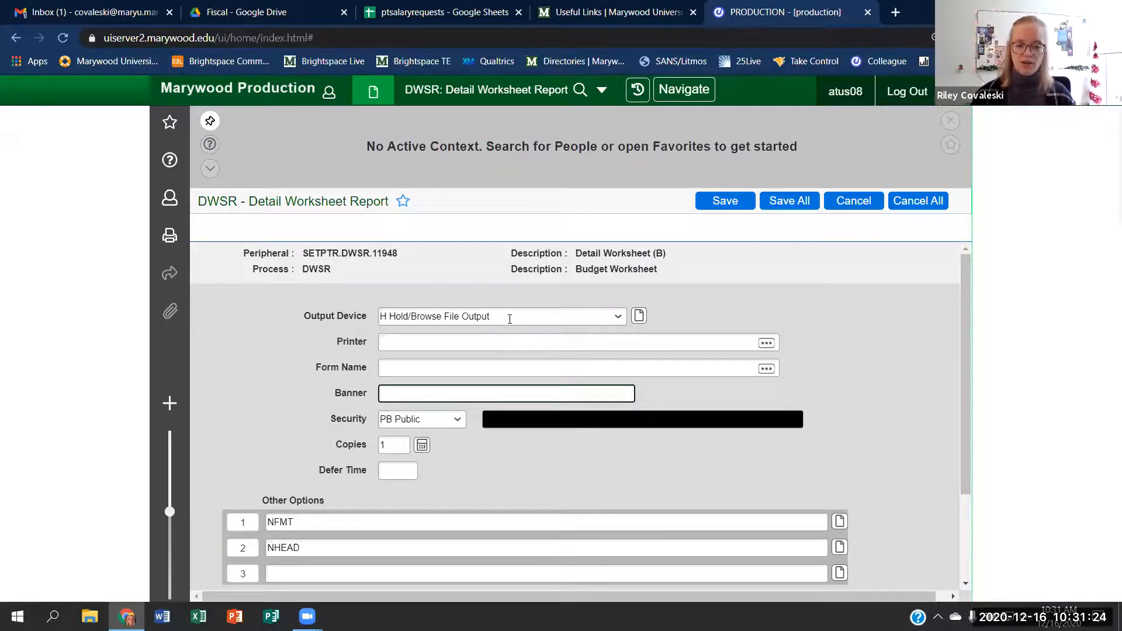
left_click(722, 202)
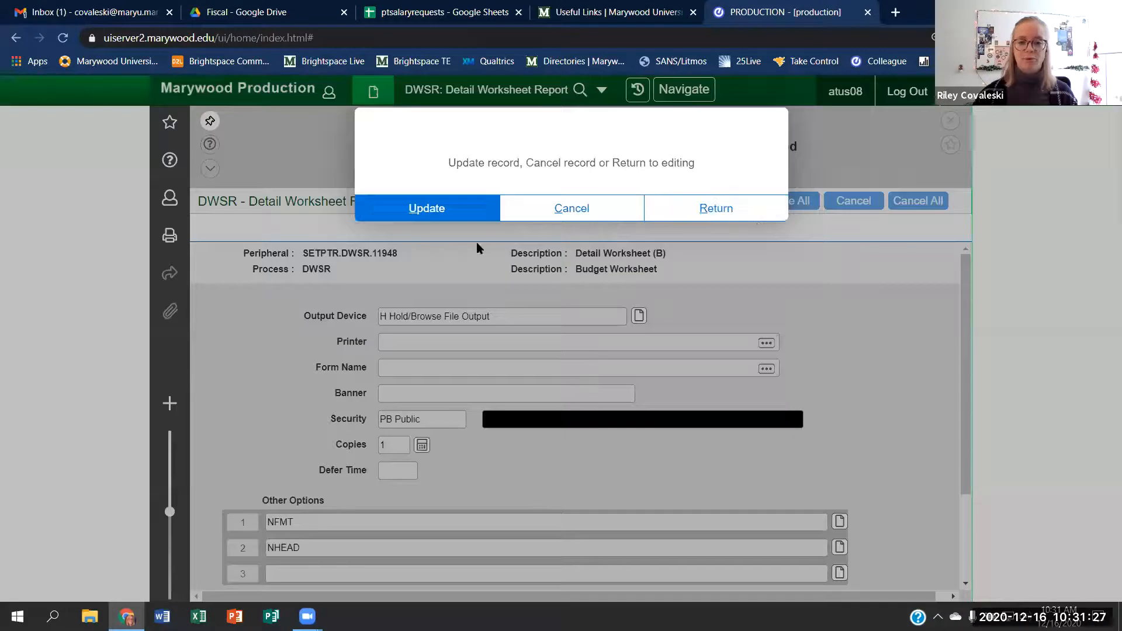
left_click(421, 218)
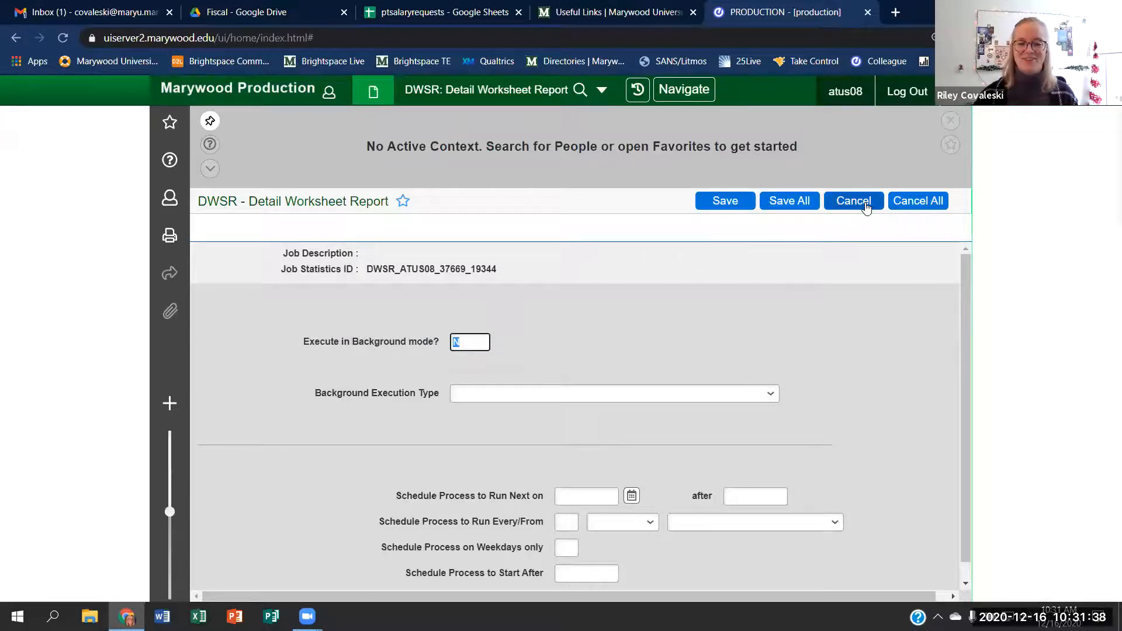
left_click(868, 203)
left_click(511, 218)
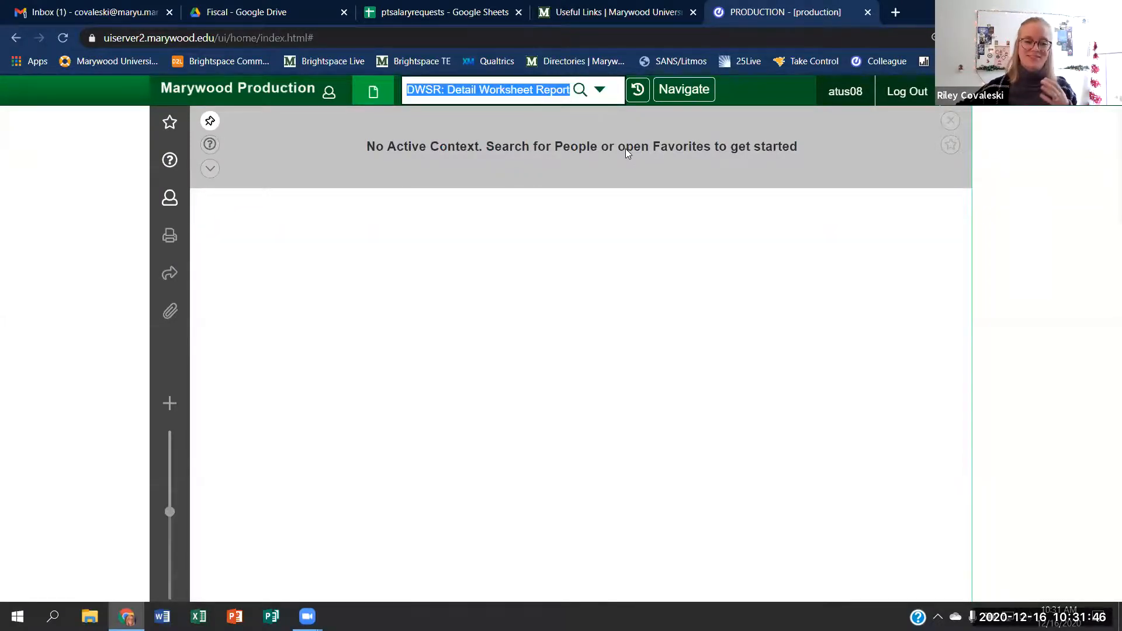
- Reopen the DWSR Detail Worksheet Report for budget fy22 and load its responsibility codes again
key("Return")
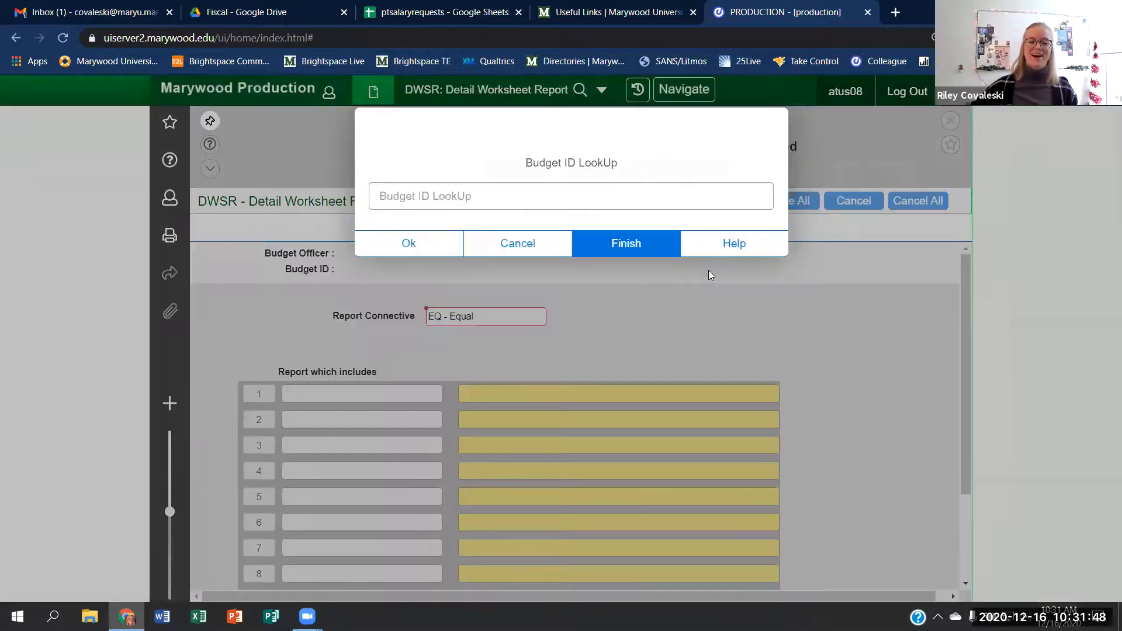
type("fy22")
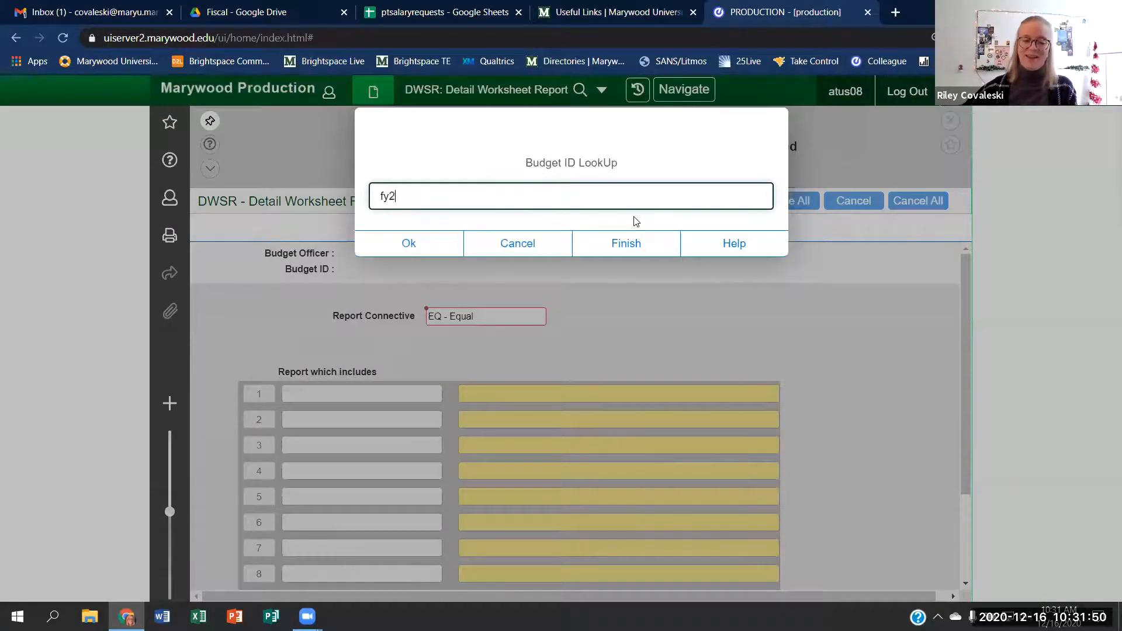
key("Return")
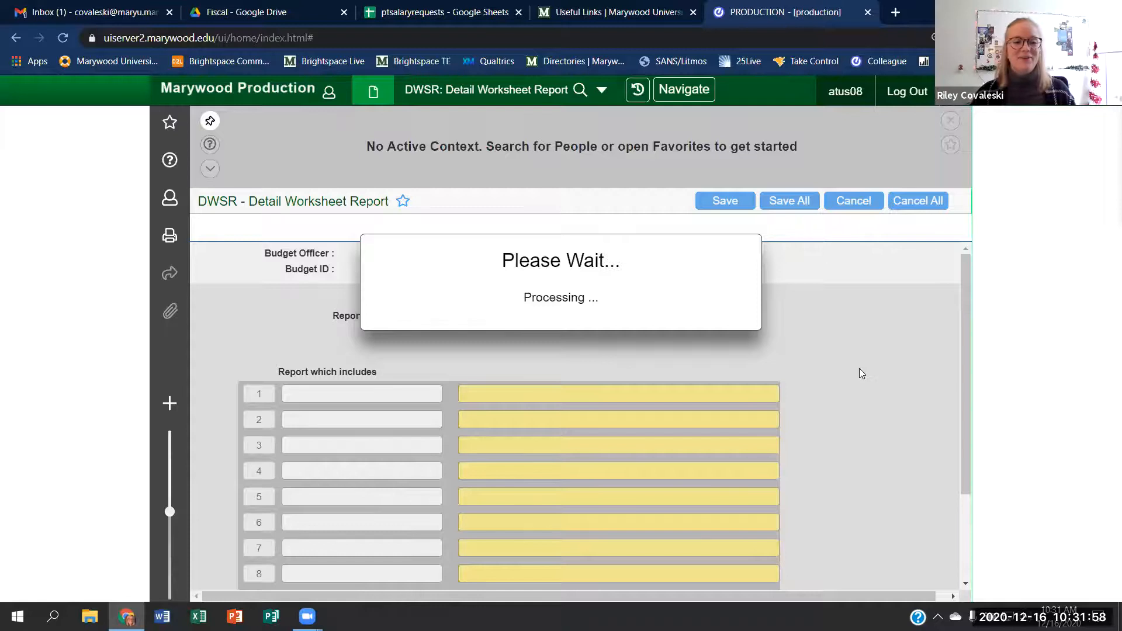
left_click(426, 388)
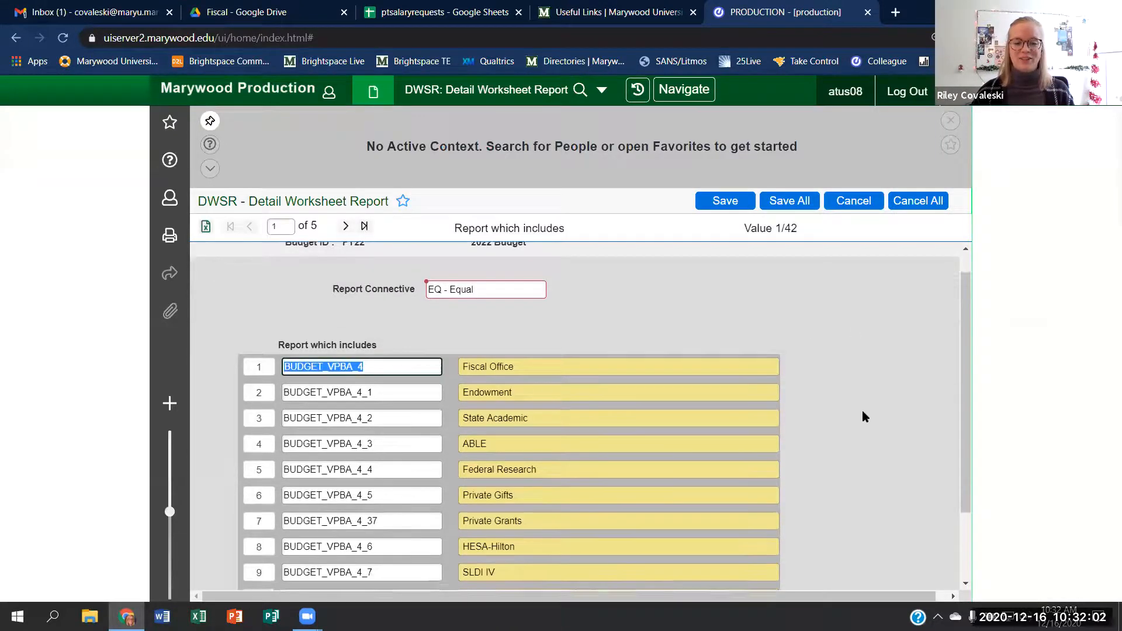
- Set Print Justification Notes to Yes in the Detail Worksheet Report options
scroll(865, 416, "down", 2)
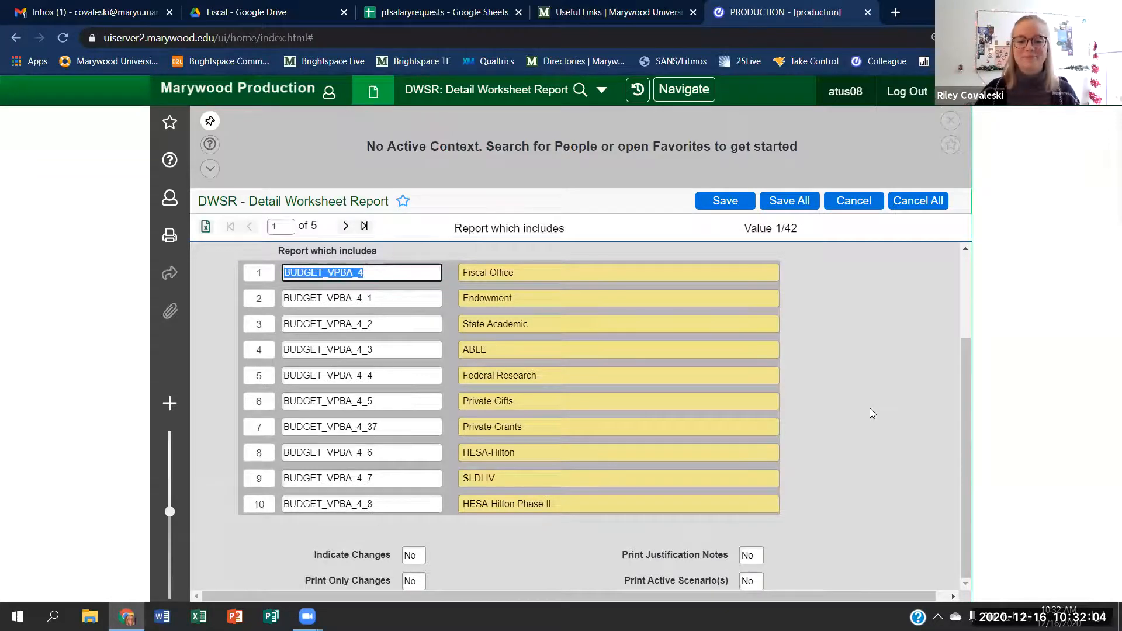
scroll(824, 384, "up", 3)
scroll(823, 386, "down", 1)
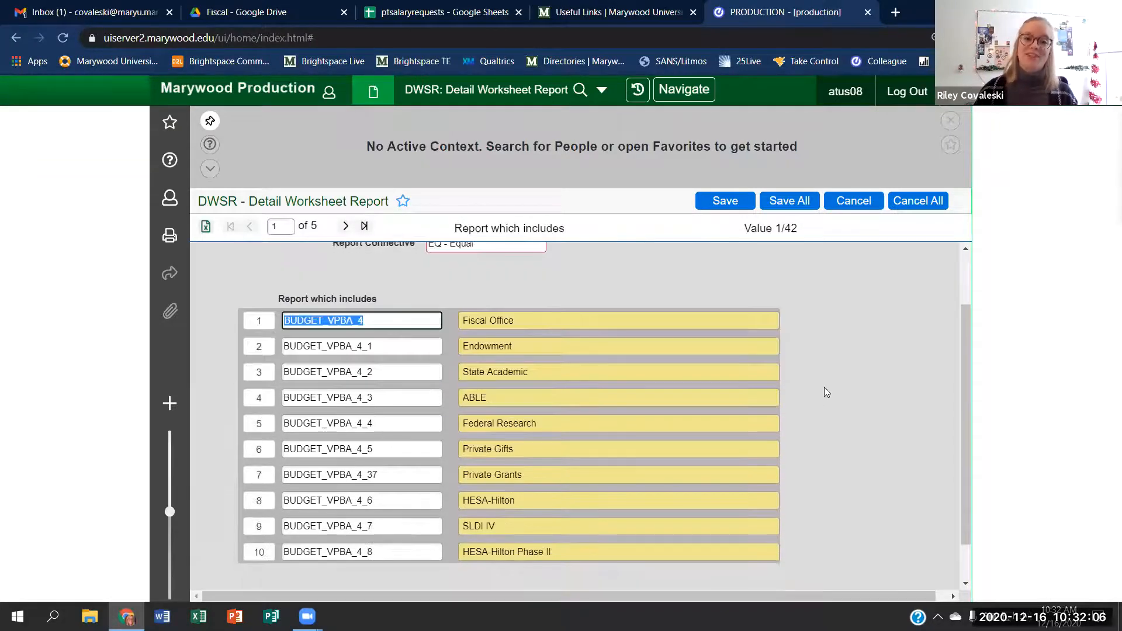
left_click_drag(967, 374, 686, 570)
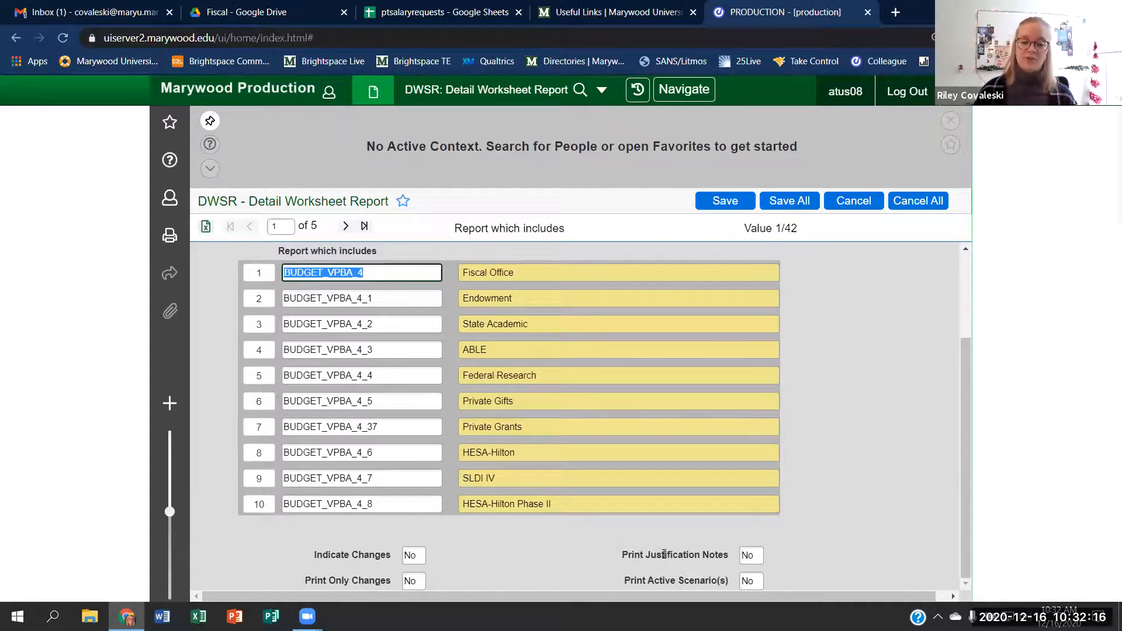
left_click(761, 554)
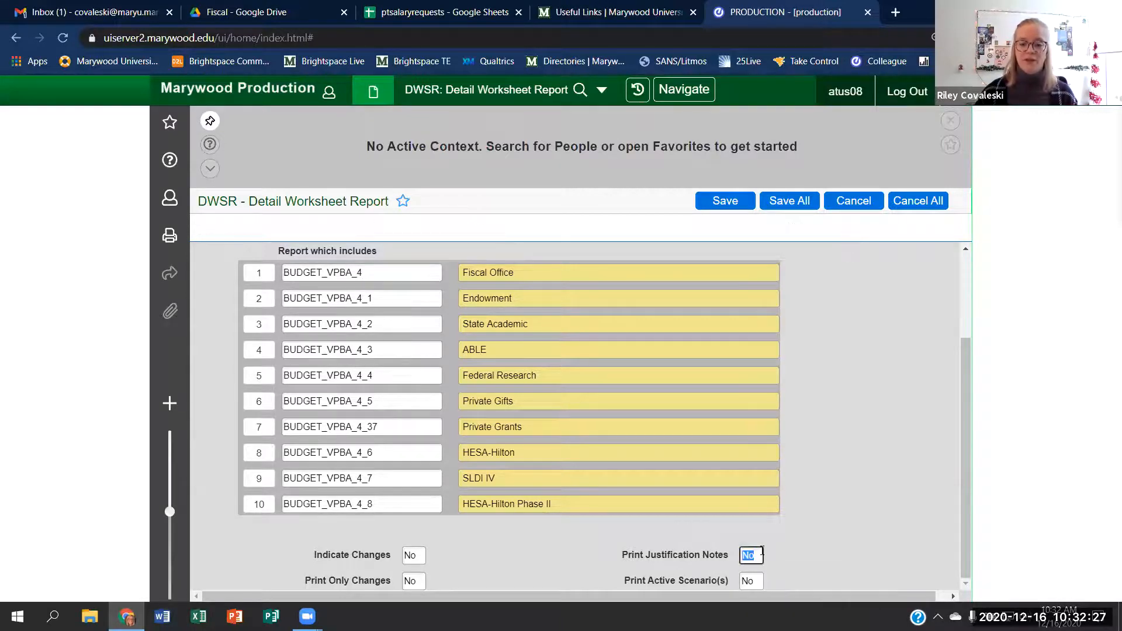
type("y")
left_click(881, 552)
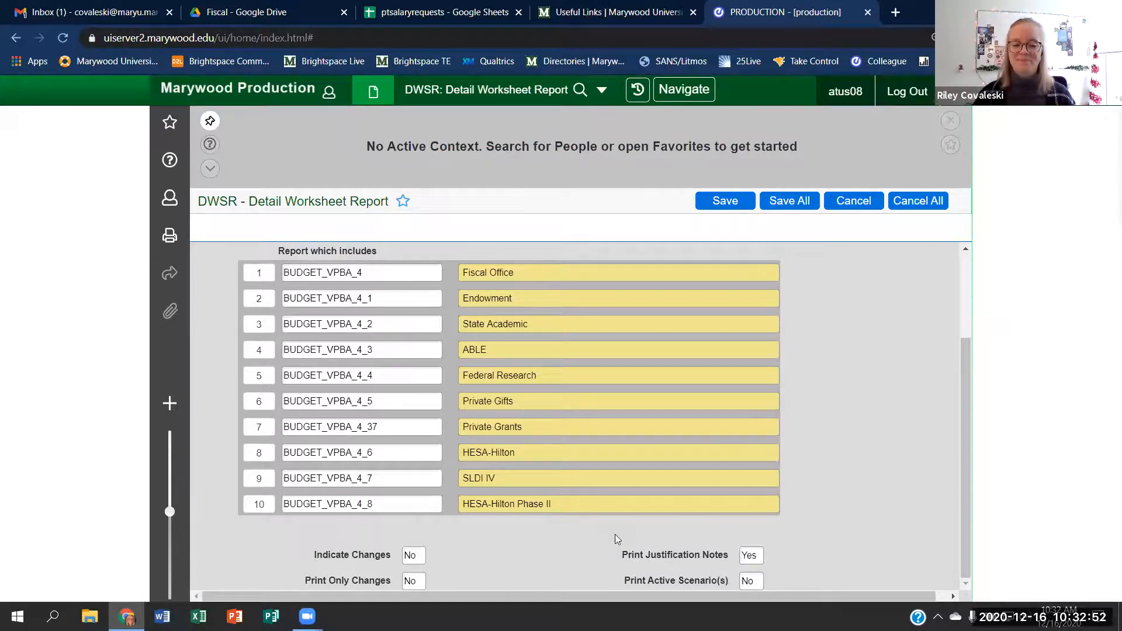
- Review the listed responsibility codes, save the Detail Worksheet Report criteria, and update the record
scroll(682, 453, "up", 2)
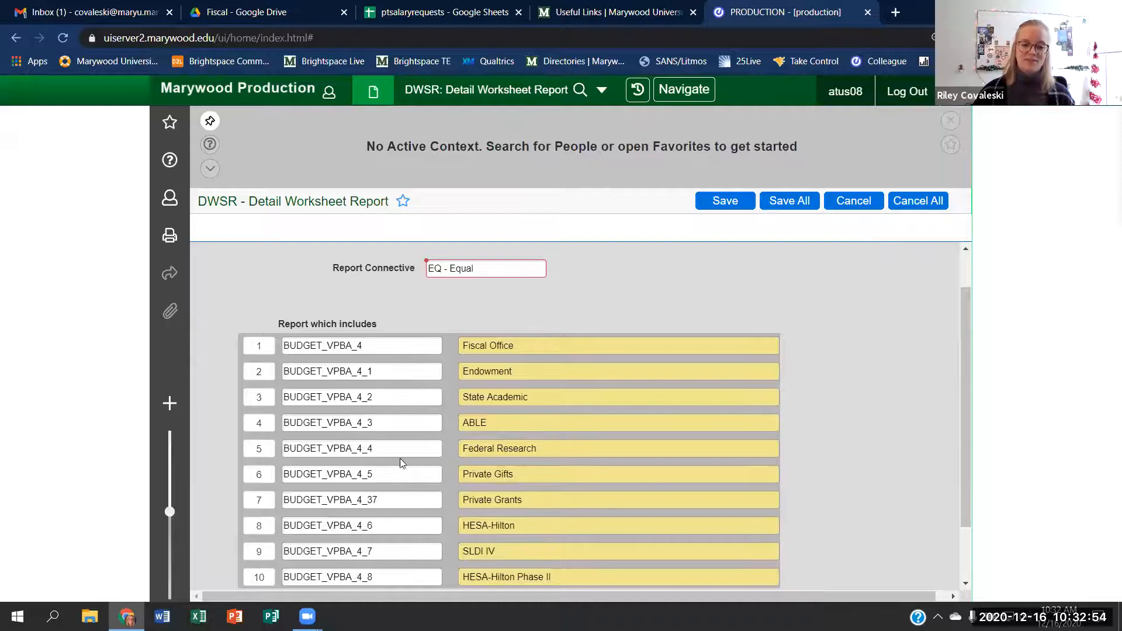
scroll(403, 465, "down", 2)
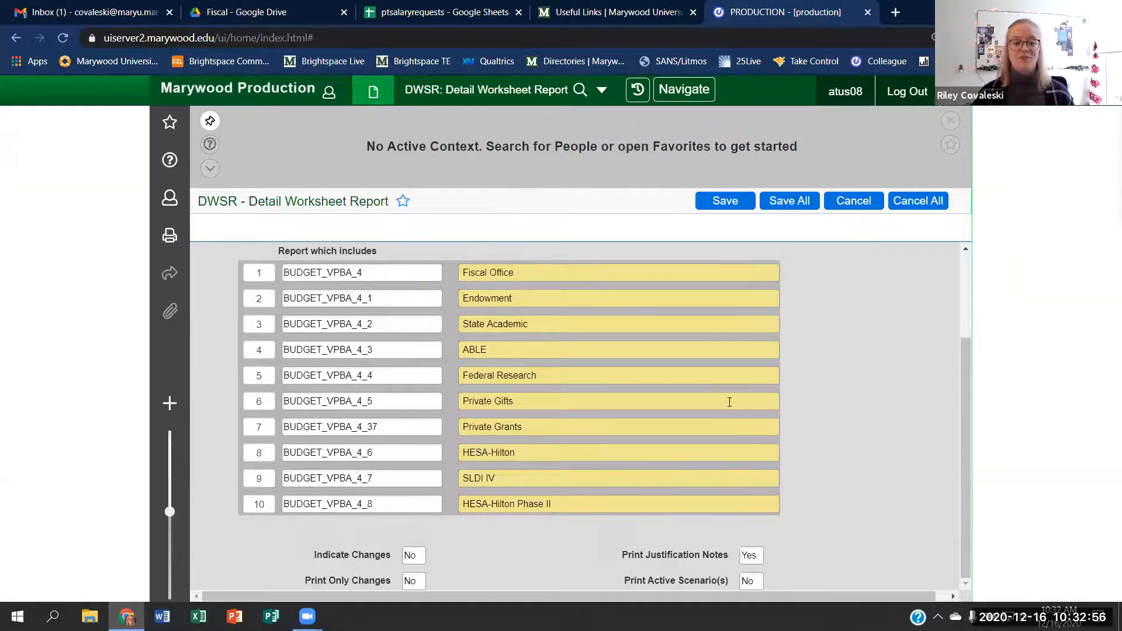
left_click(728, 202)
left_click(427, 208)
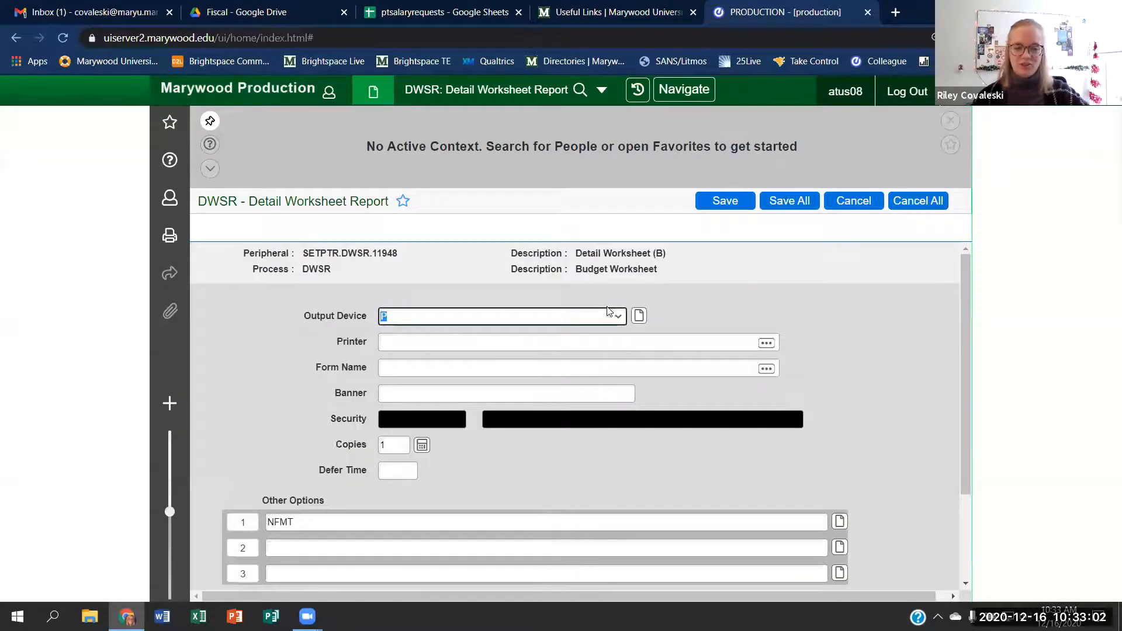
- Set the Output Device to H Hold/Browse File Output, update the record, and run the report without background mode
left_click(617, 316)
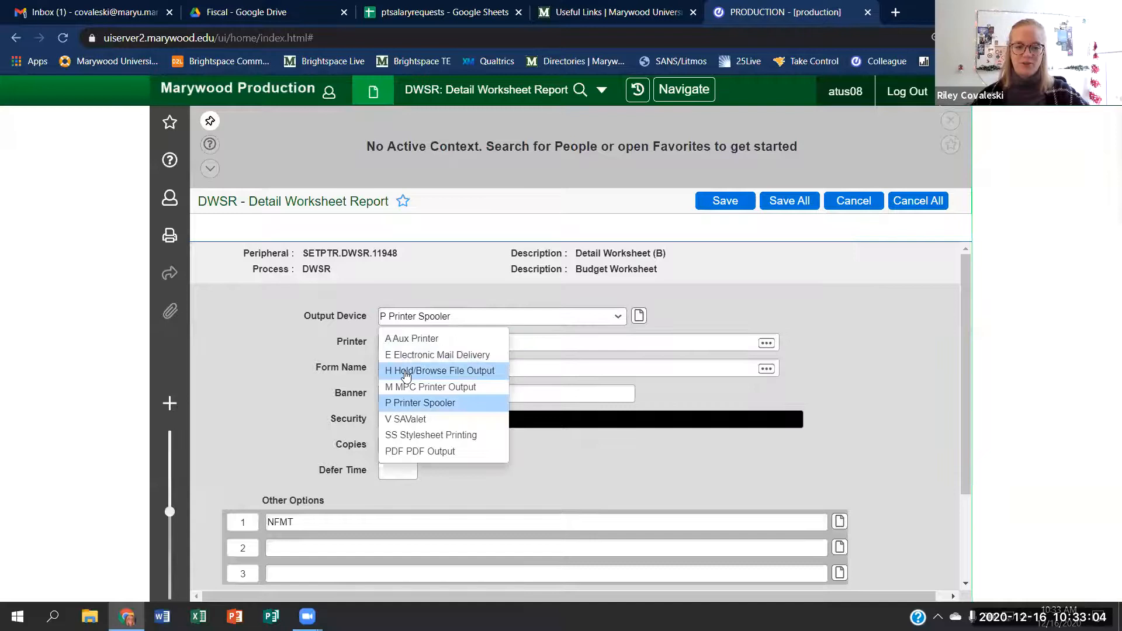
left_click(406, 374)
left_click(724, 206)
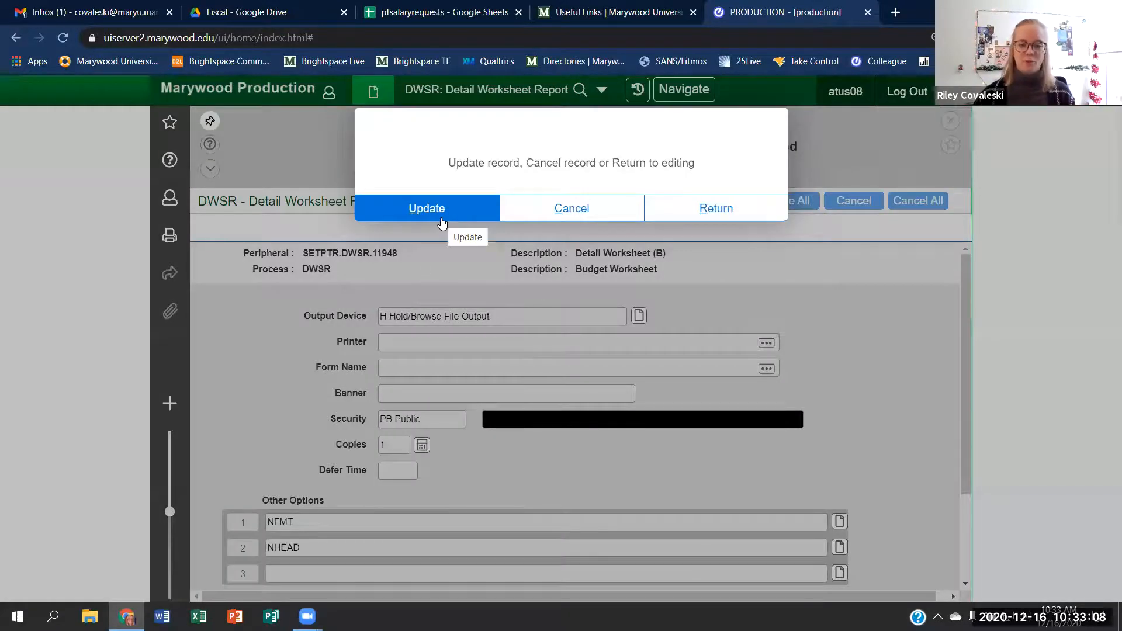
left_click(442, 222)
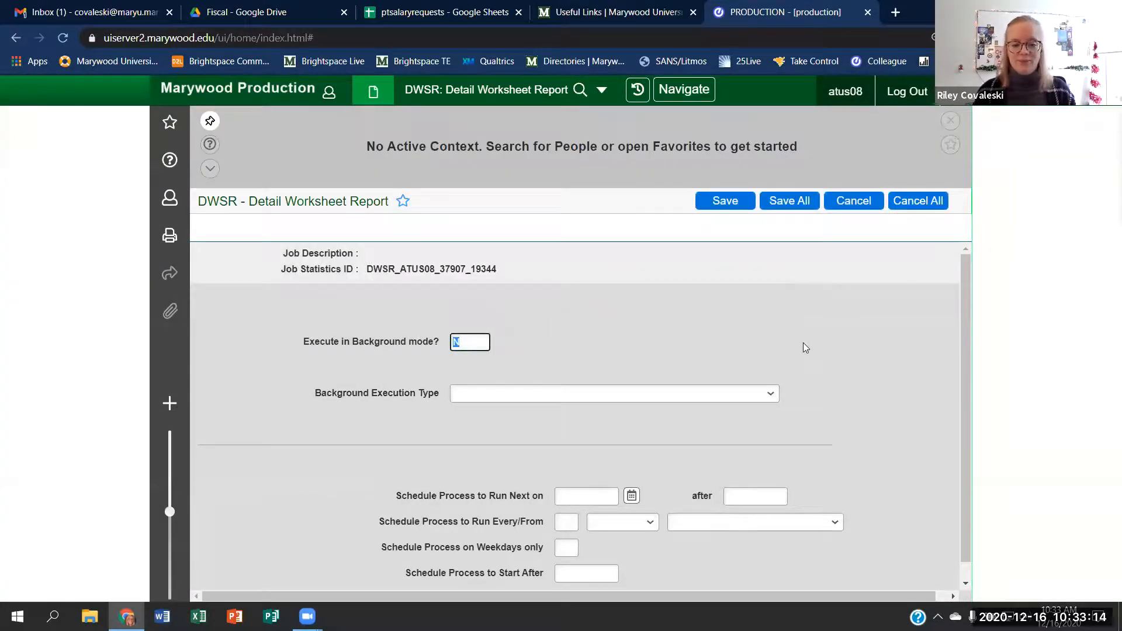
left_click(731, 203)
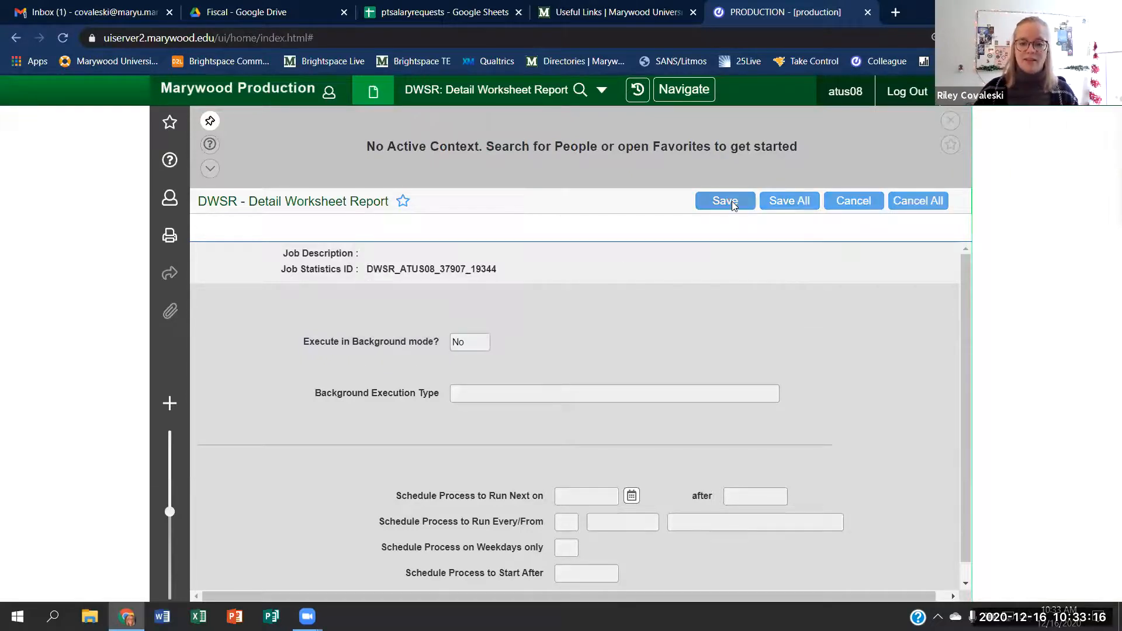
left_click(436, 200)
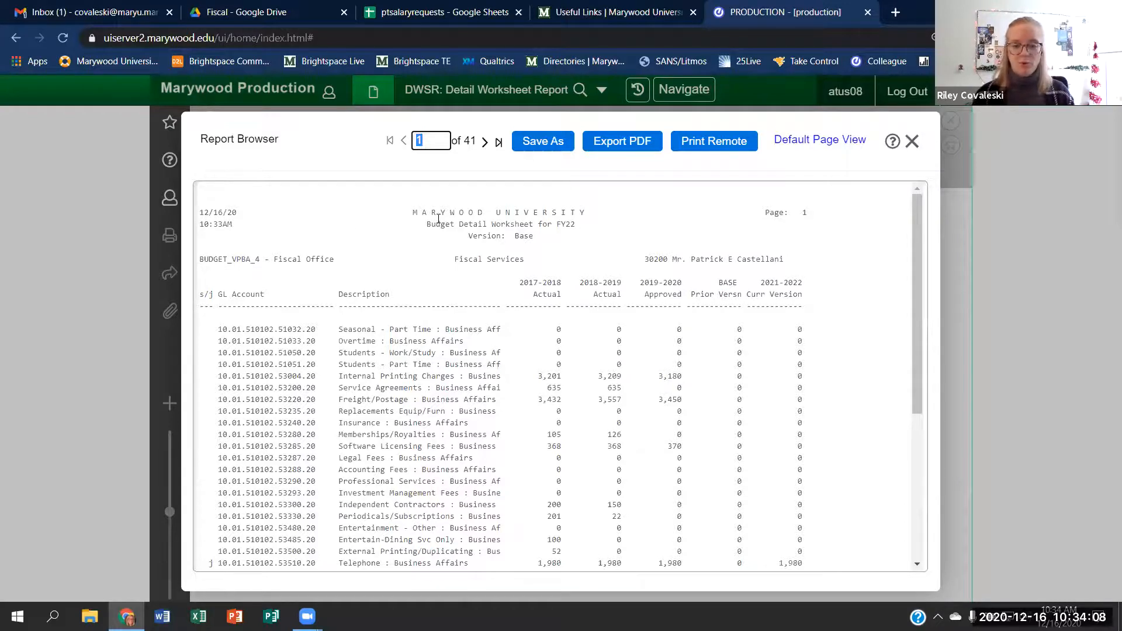
- Examine the report's page 1 header for the run date and time, the FY22 budget, and the Fiscal Office heading line
left_click_drag(242, 223, 201, 211)
left_click(472, 247)
left_click_drag(576, 225, 559, 227)
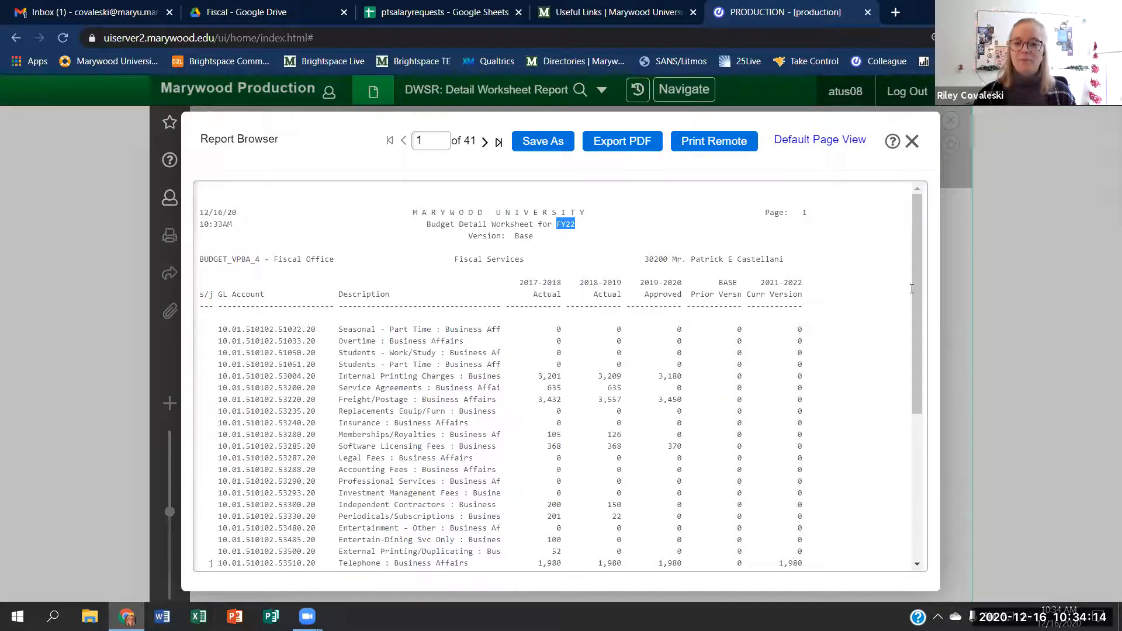
left_click_drag(789, 262, 339, 259)
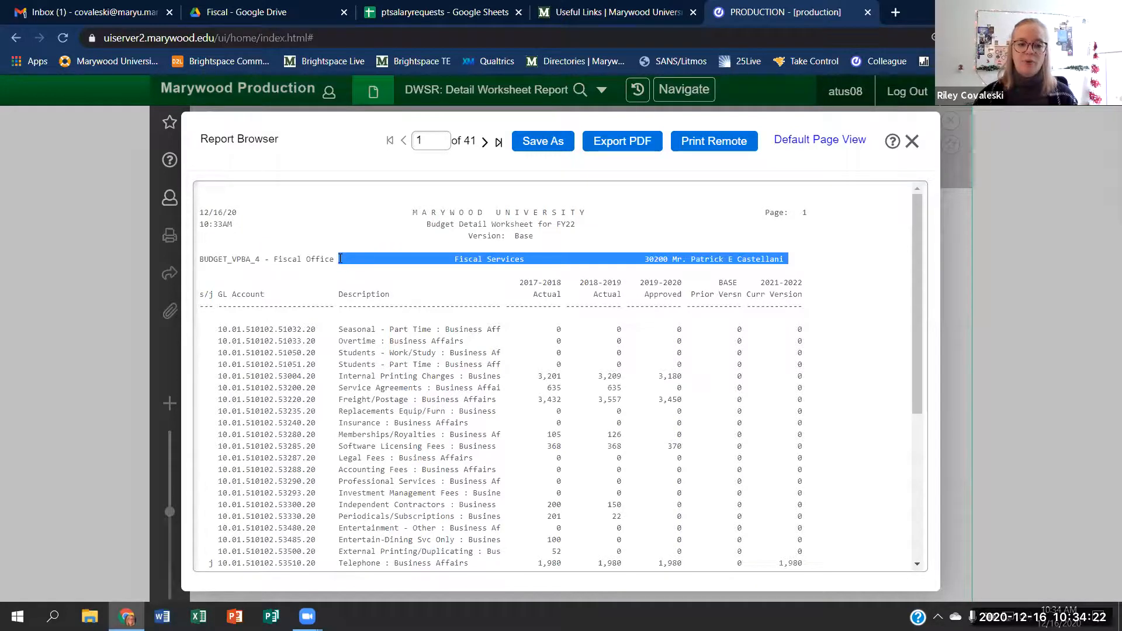
left_click(400, 240)
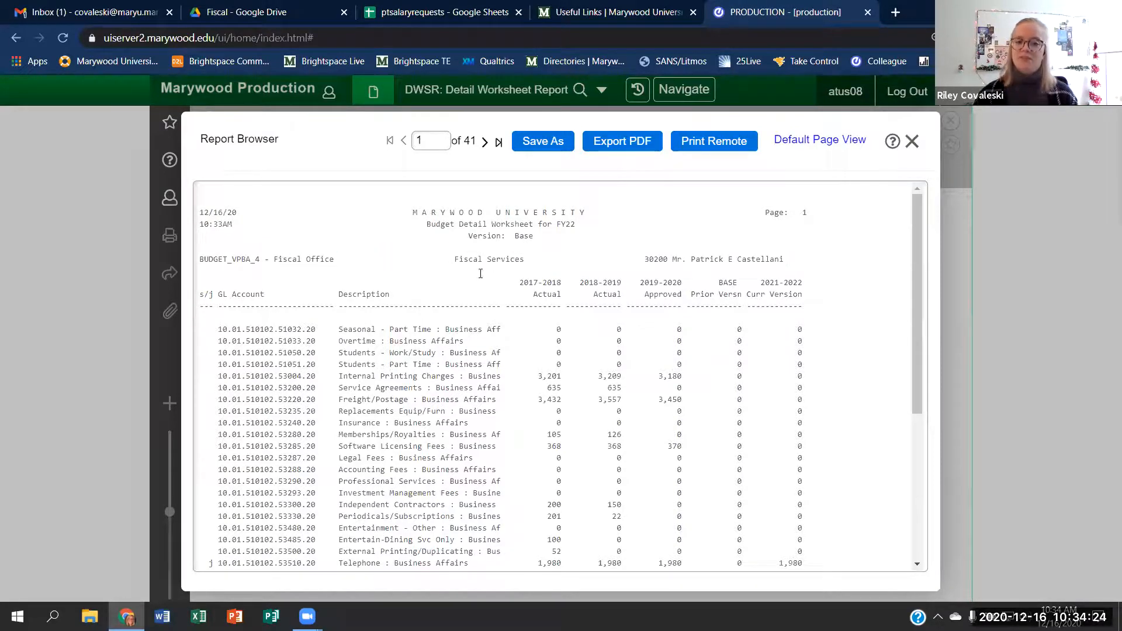
left_click_drag(480, 273, 447, 251)
left_click(462, 258)
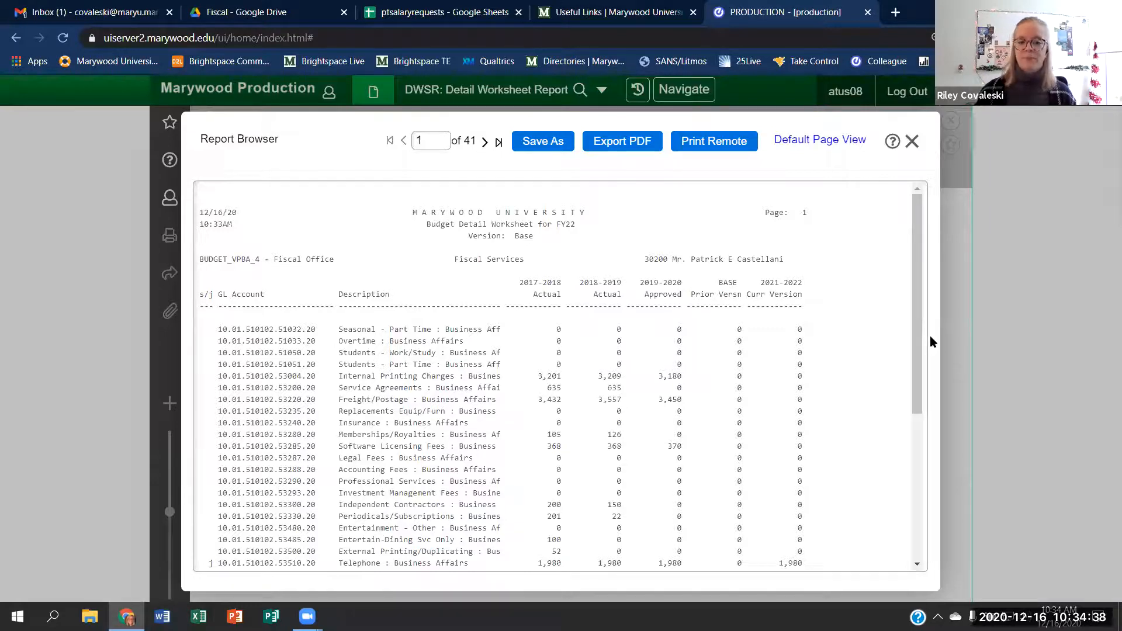
- Examine the justification notes printed under the Telephone and Department/Office Supply accounts on page 1 of the report
left_click_drag(918, 297, 950, 453)
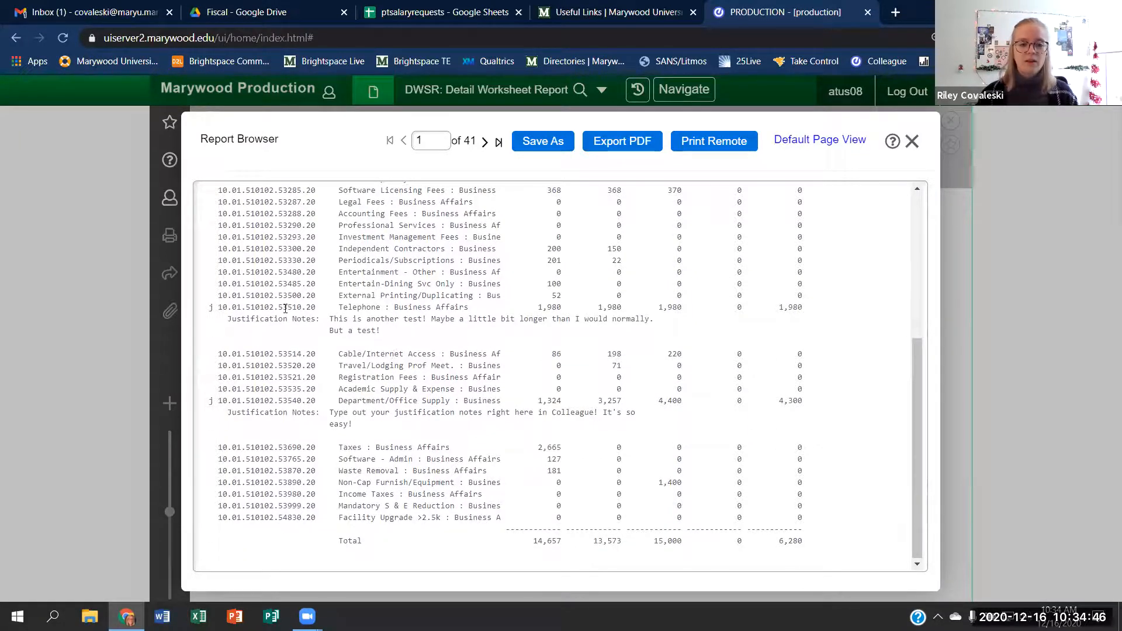
left_click_drag(218, 308, 317, 309)
left_click_drag(381, 330, 330, 319)
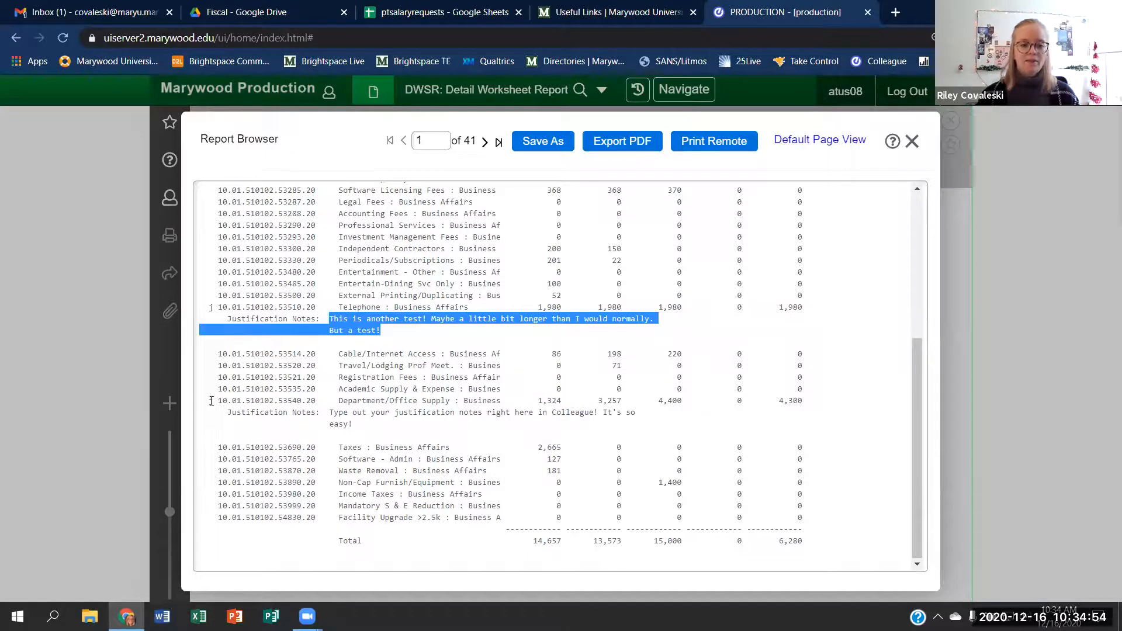
left_click_drag(353, 425, 331, 412)
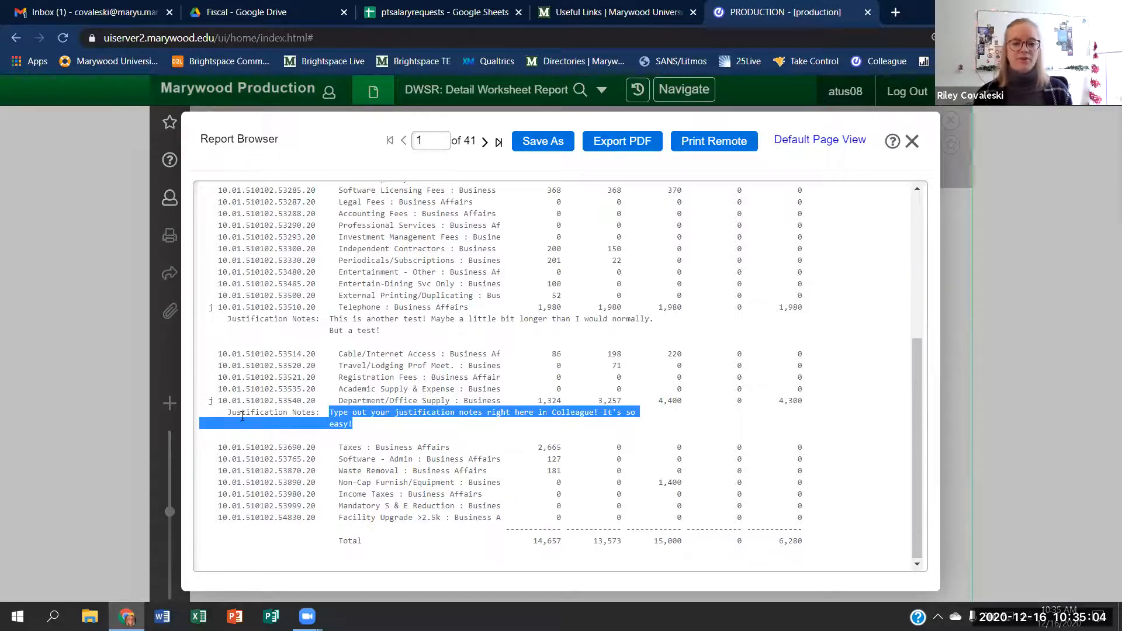
left_click(363, 341)
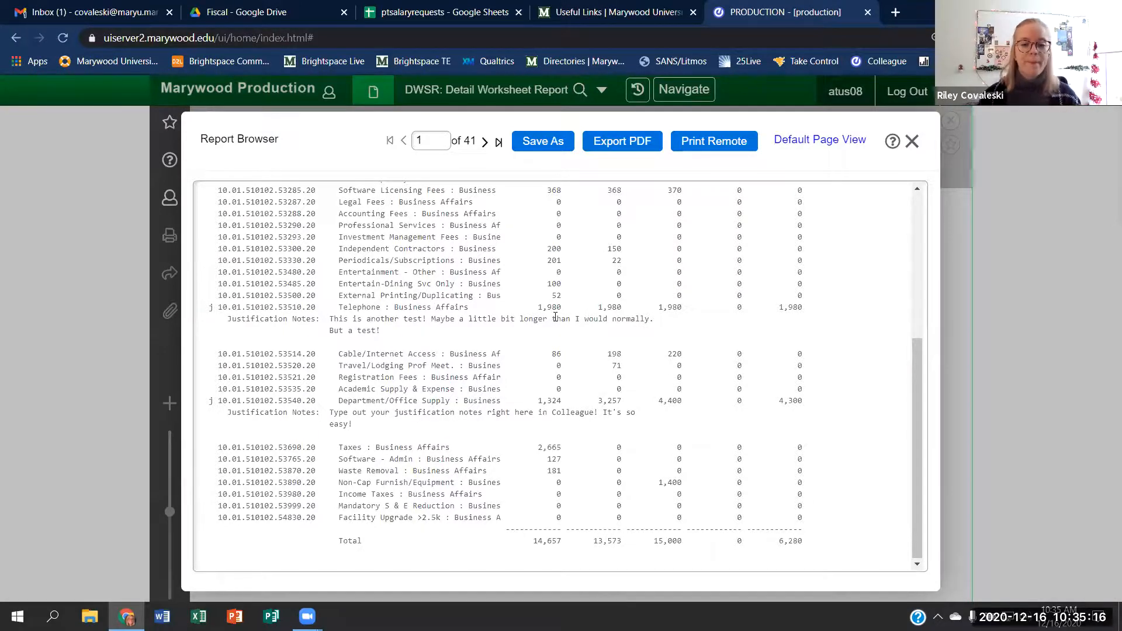
- Page through the report's worksheets from page 2 to page 6, and return to the first page
scroll(468, 281, "up", 5)
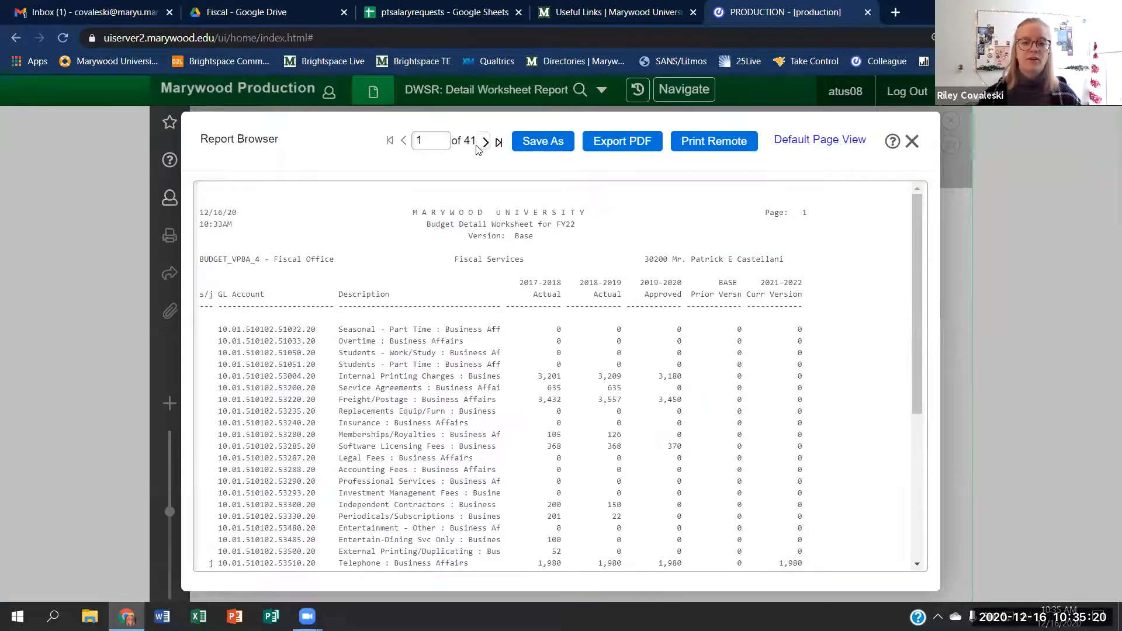
key("Escape")
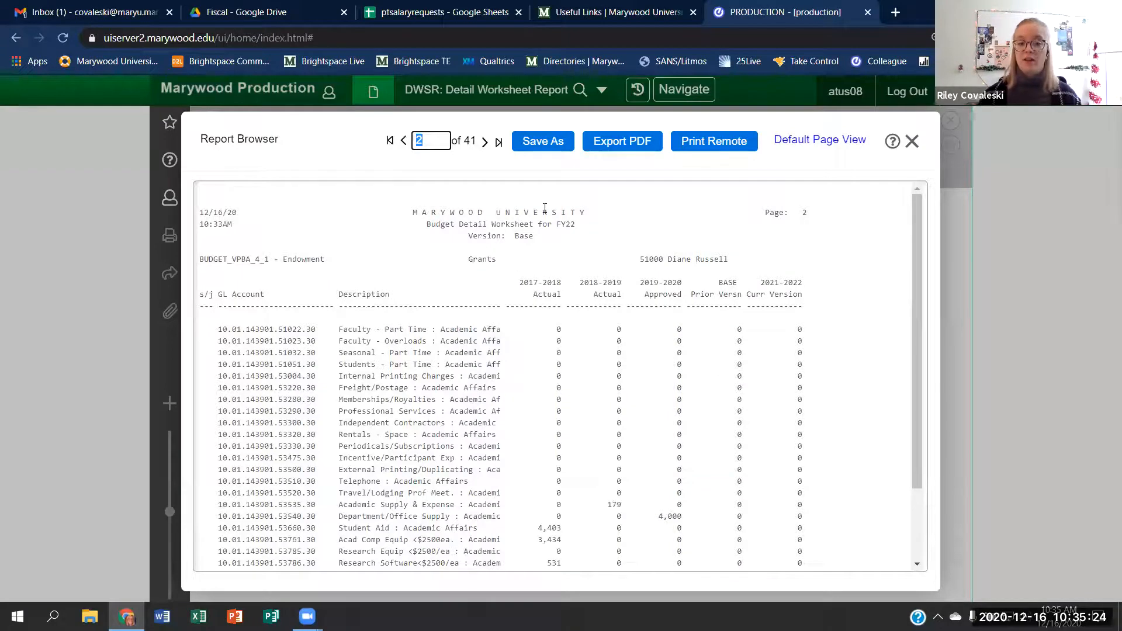
scroll(514, 239, "down", 2)
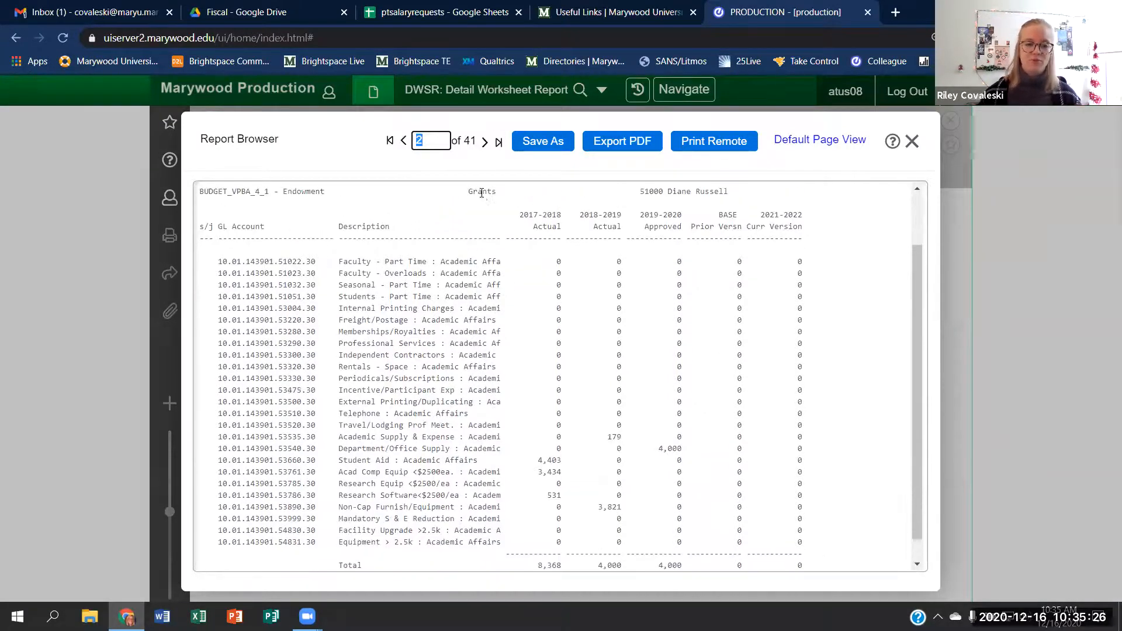
left_click(484, 142)
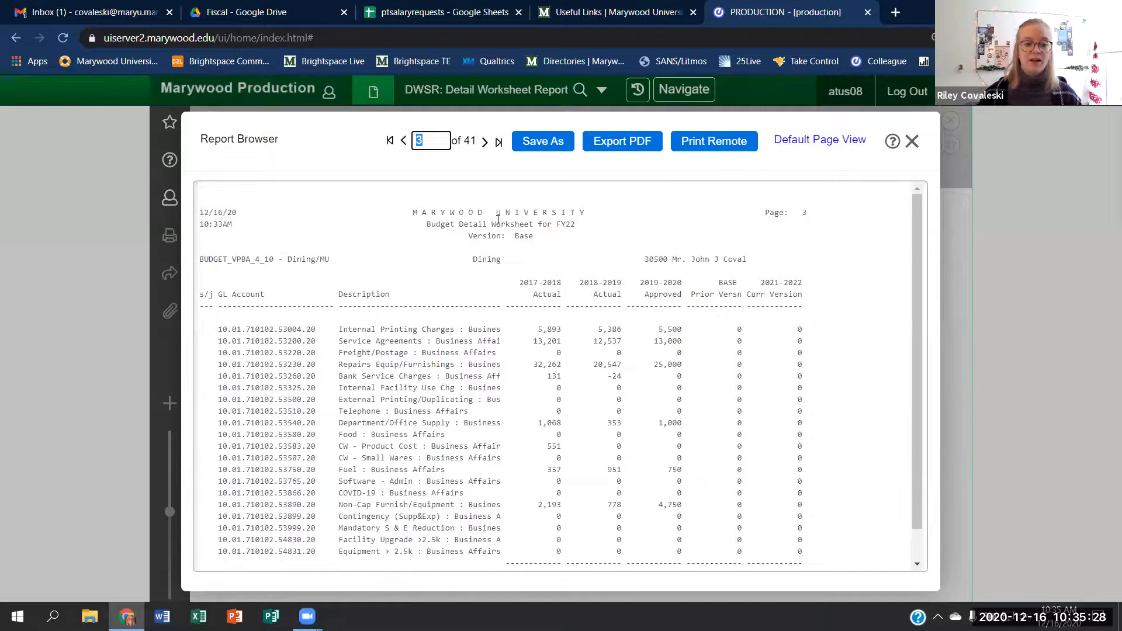
left_click(486, 143)
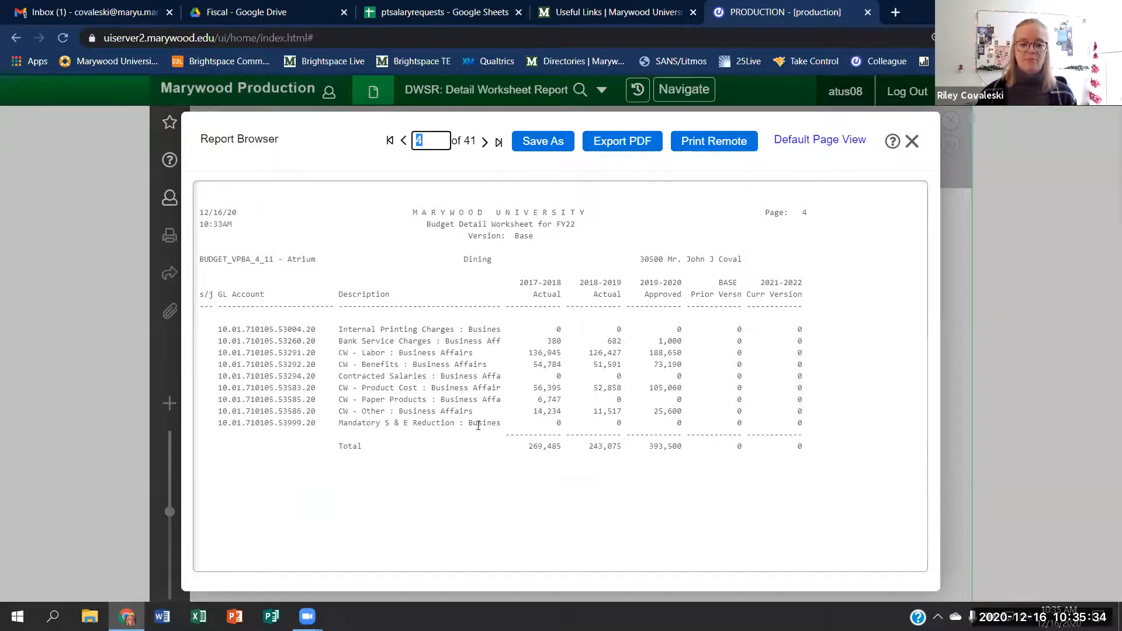
left_click(485, 142)
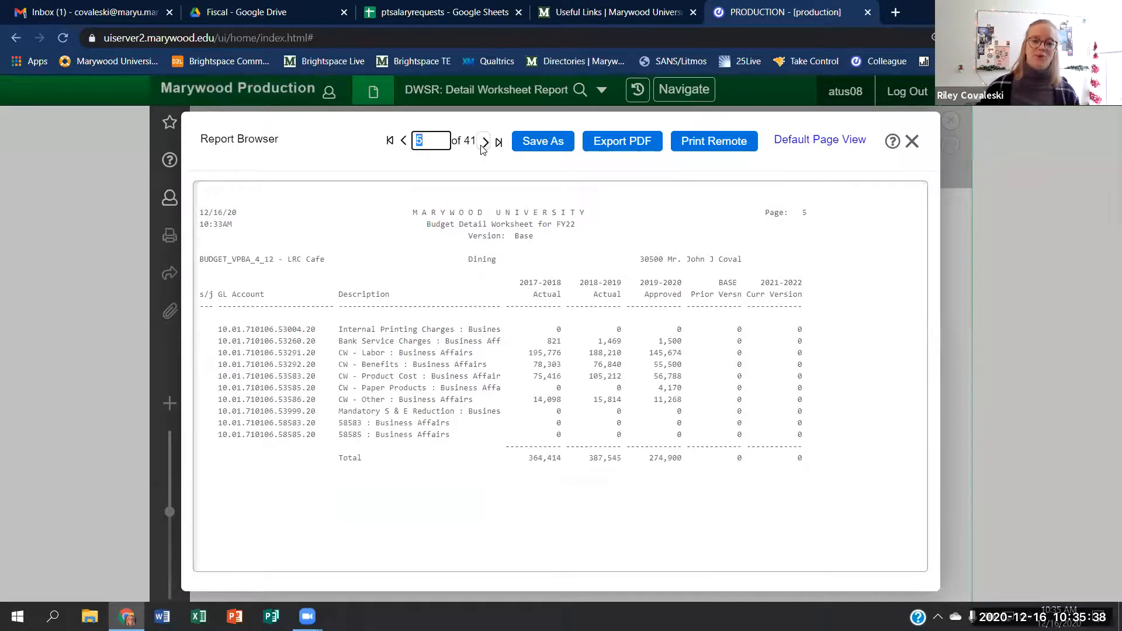
left_click(485, 142)
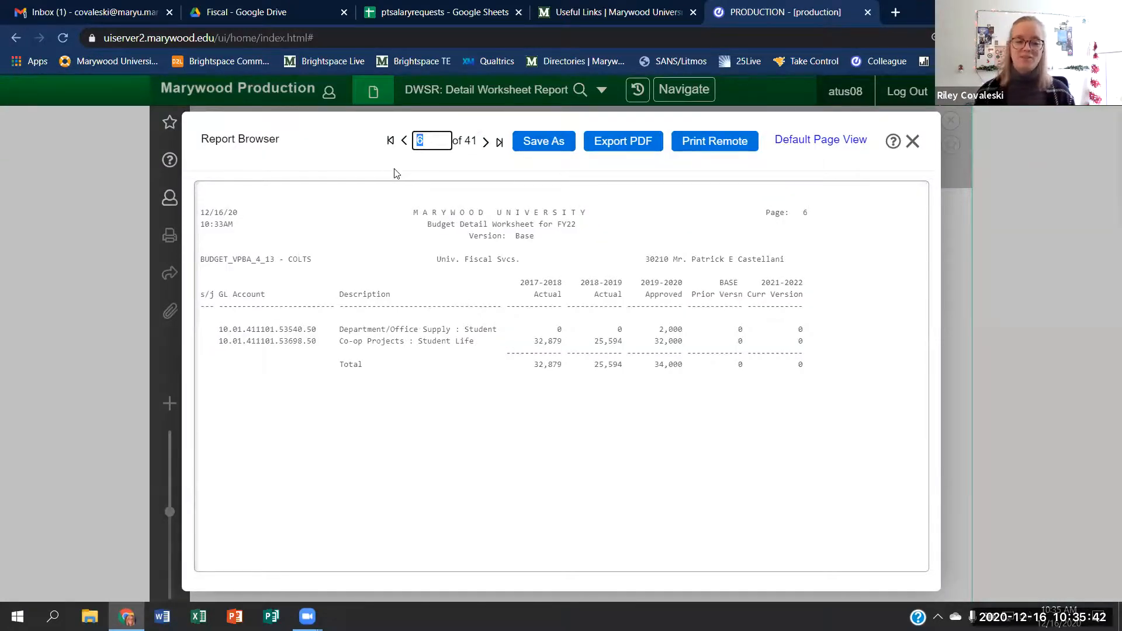
left_click(391, 141)
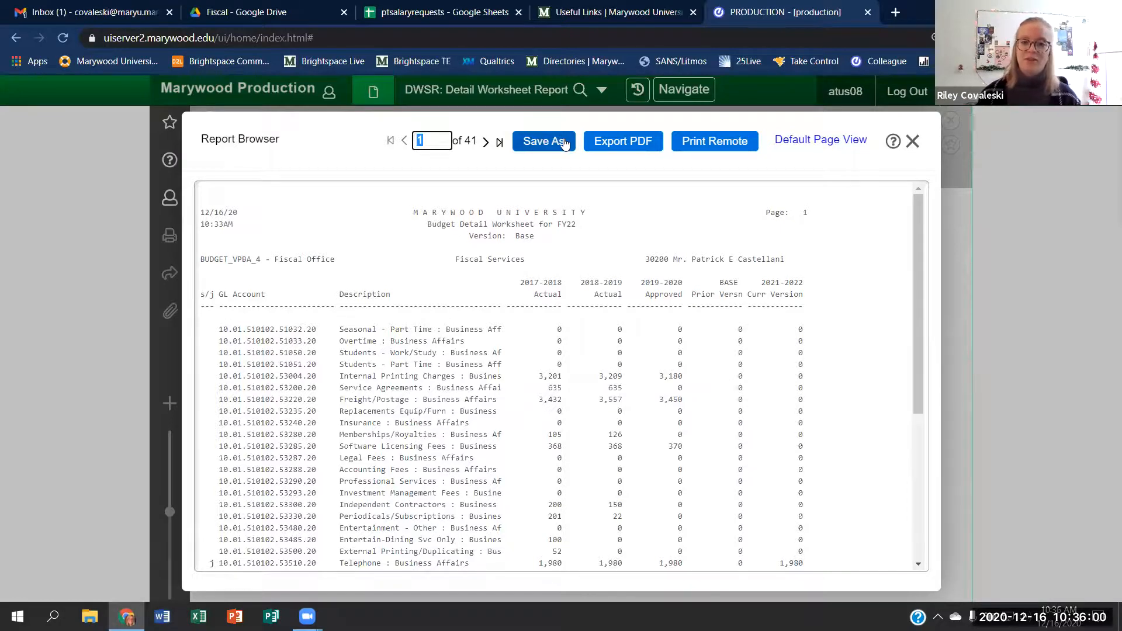
- Export the report to PDF in Courier size 9 with Landscape orientation and no paper size chosen, and download the file
left_click(611, 147)
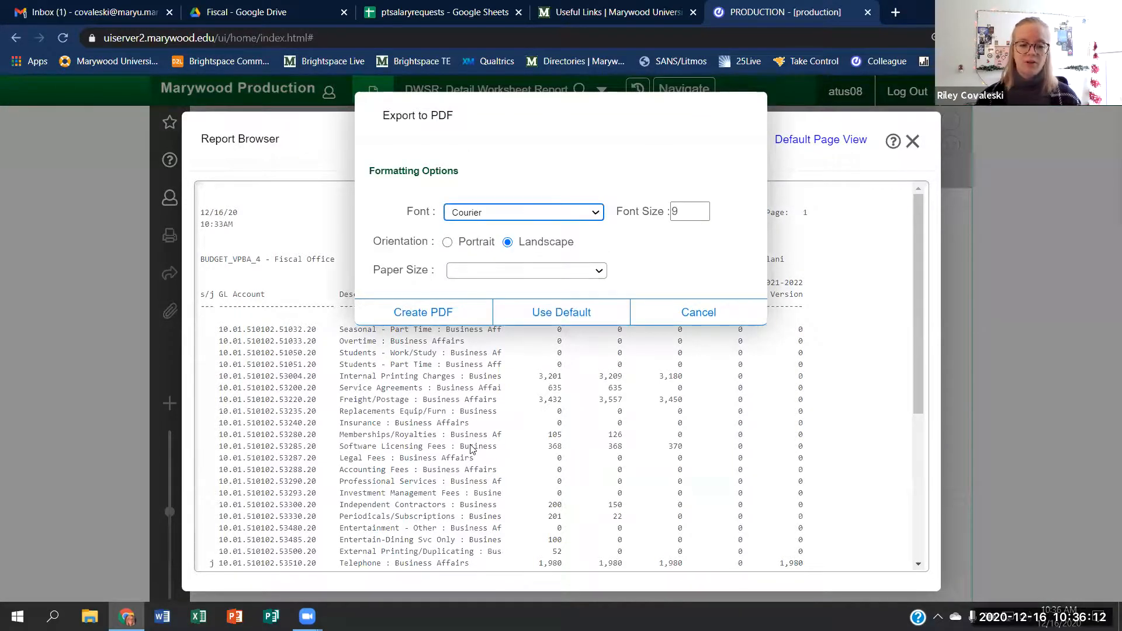
left_click(596, 214)
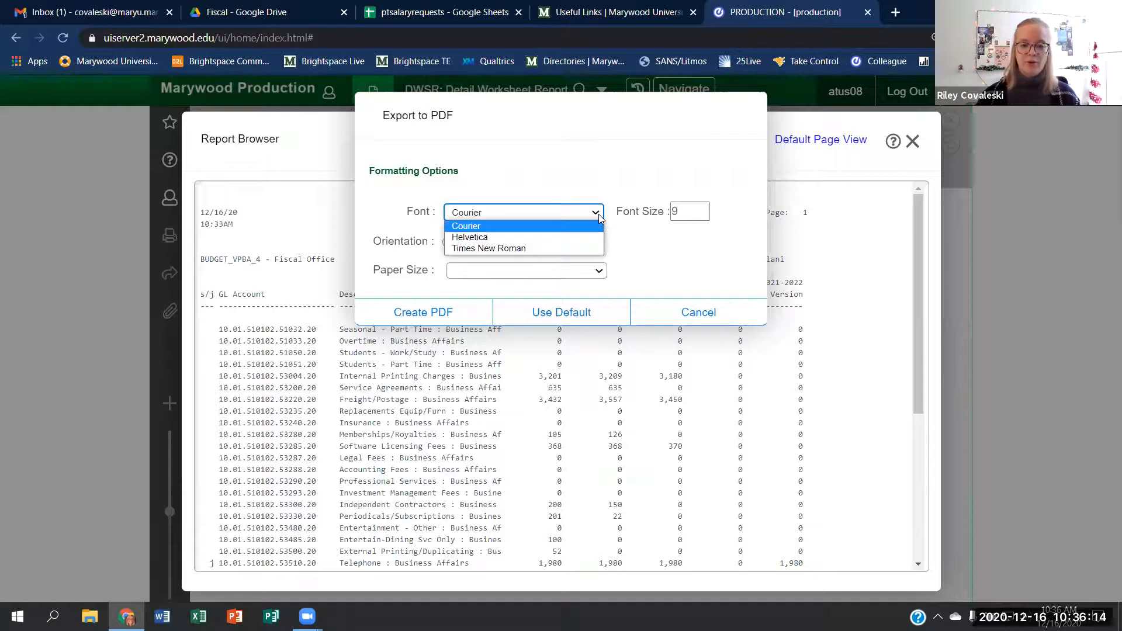
left_click(637, 250)
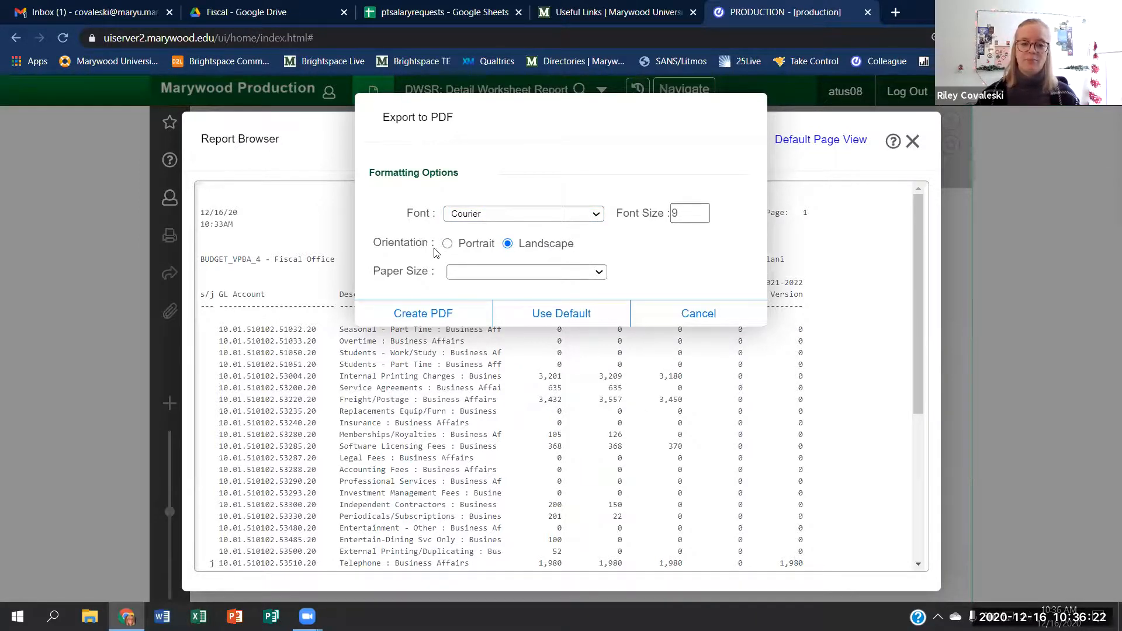
left_click(474, 272)
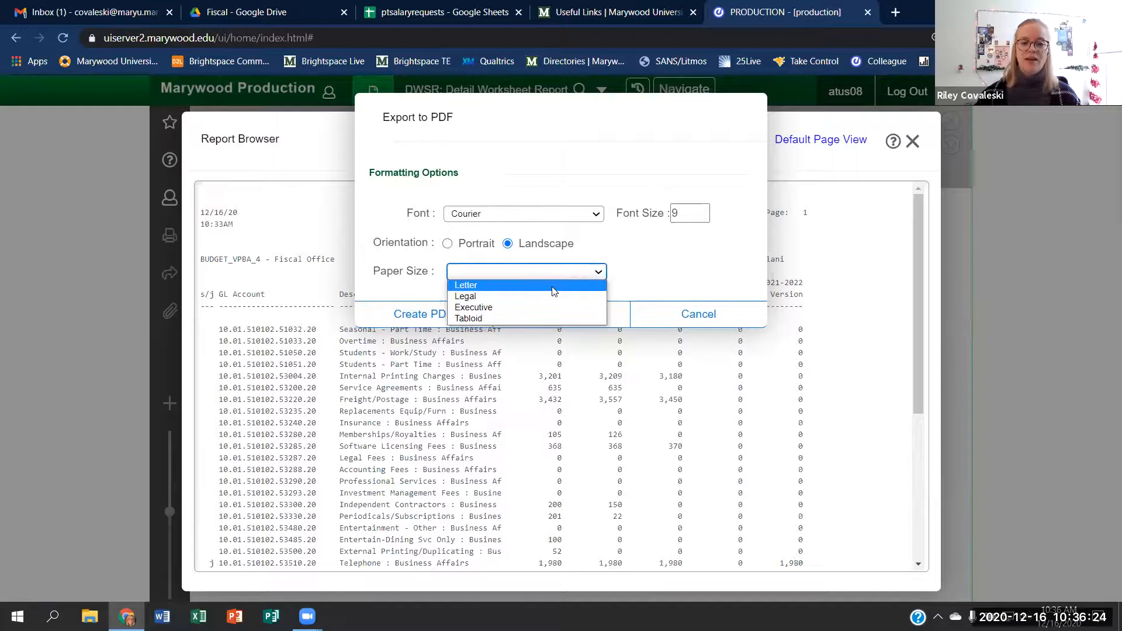
left_click(626, 265)
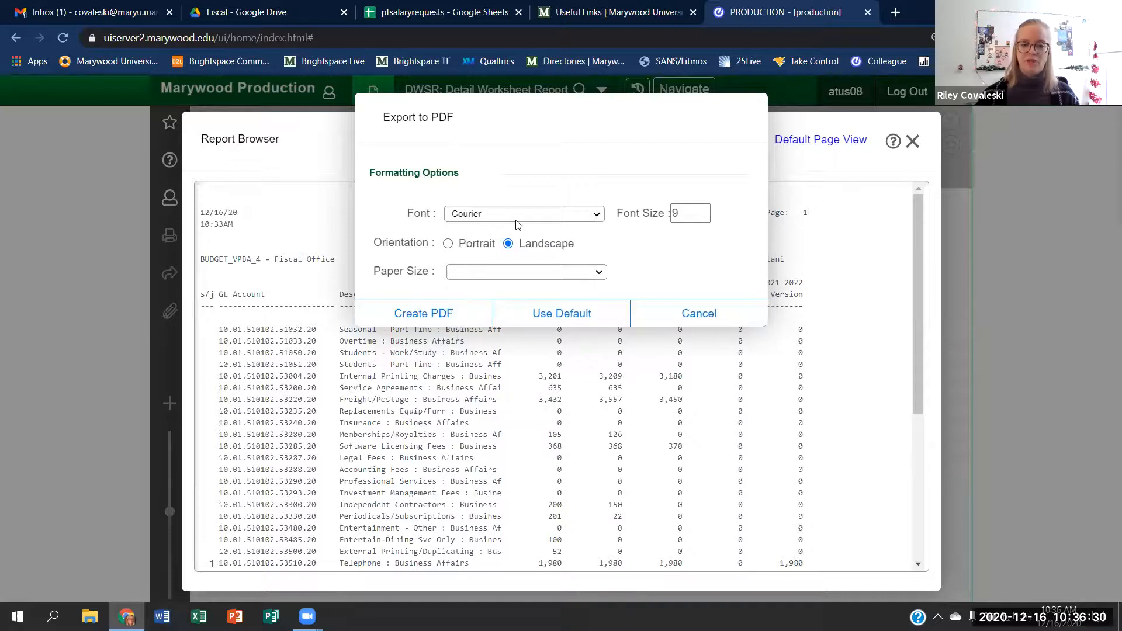
left_click(433, 317)
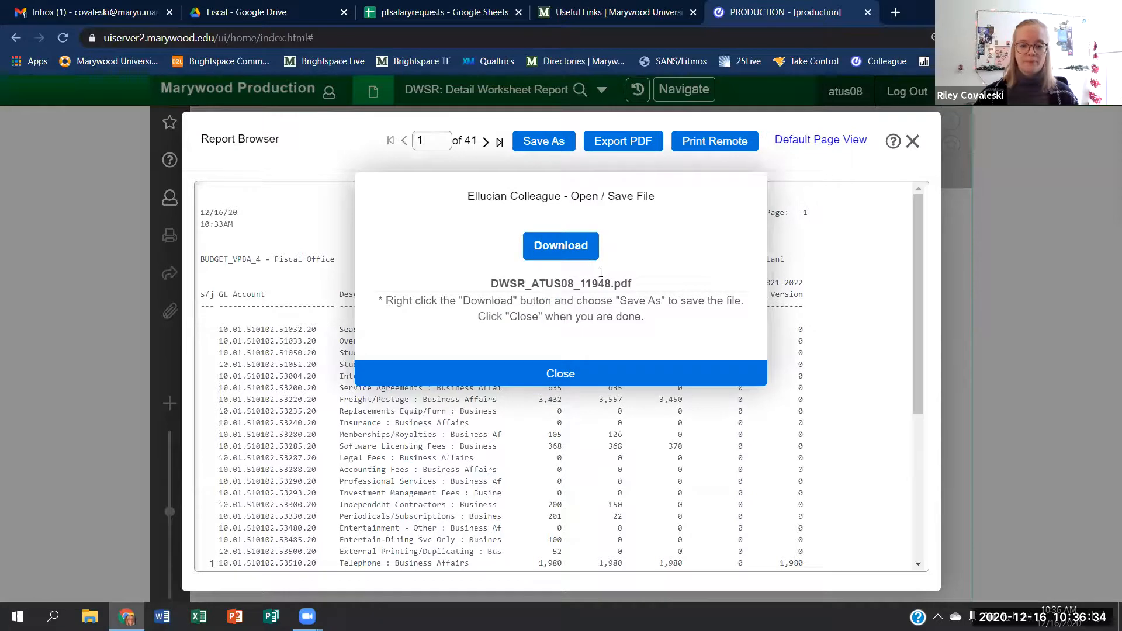
left_click(560, 247)
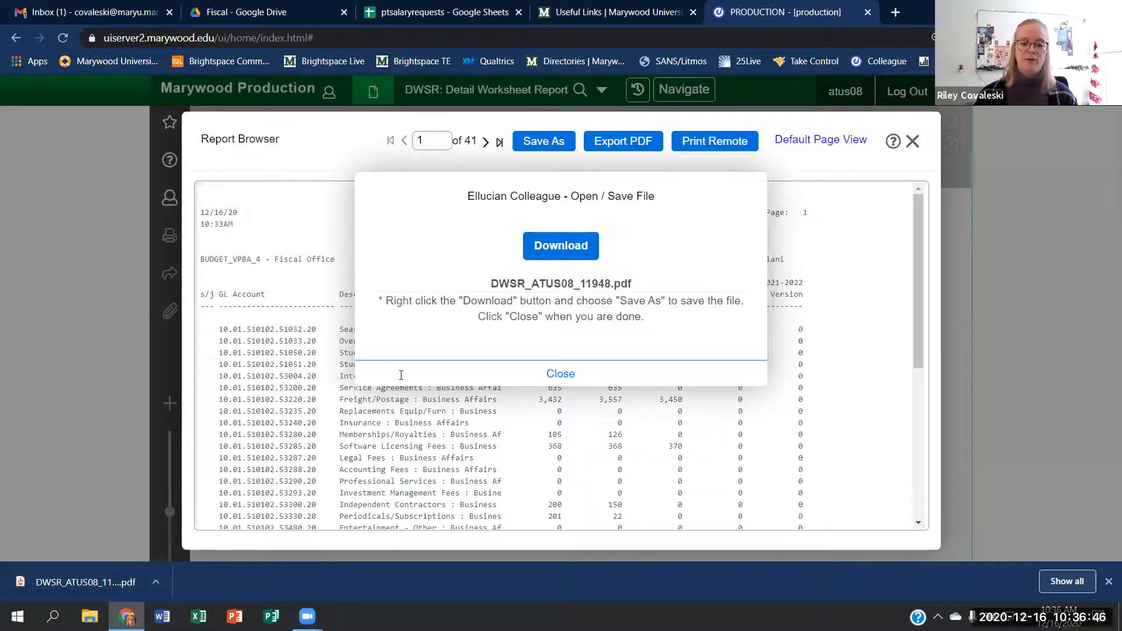
- Open the downloaded PDF in Adobe Acrobat in a maximized window and highlight the run date and time on page 1
left_click(82, 582)
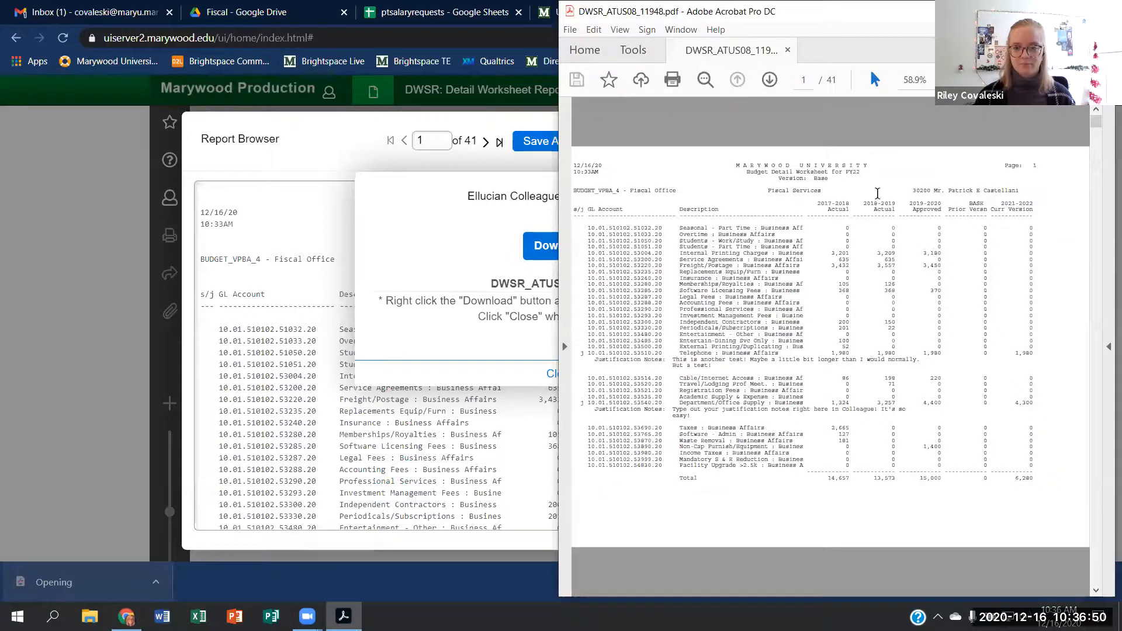
key("super+Up")
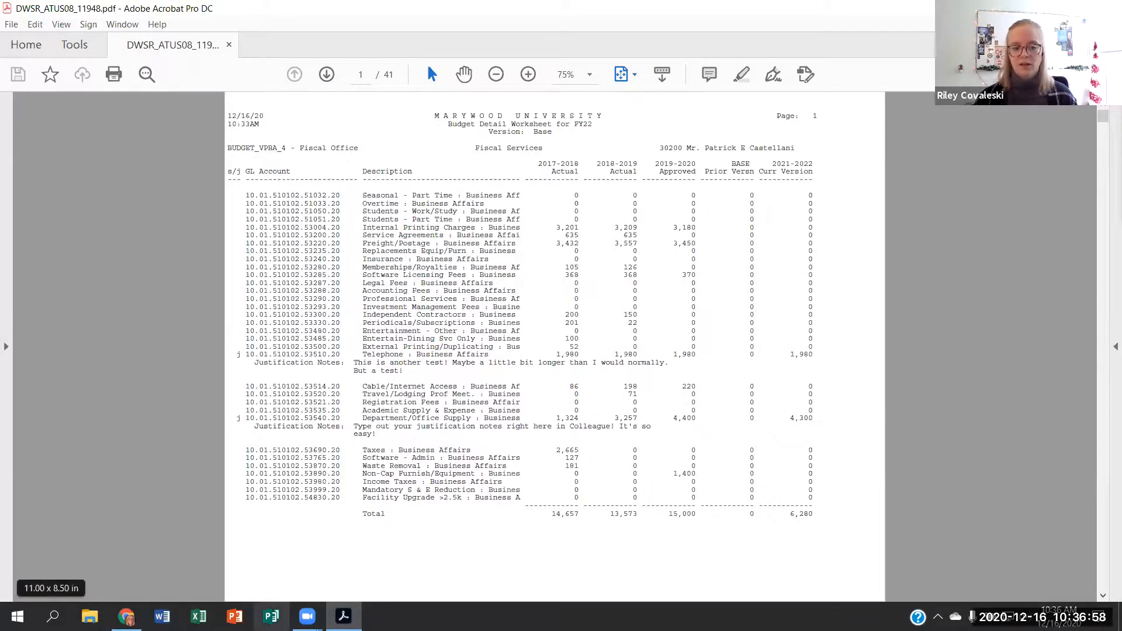
mouse_move(307, 616)
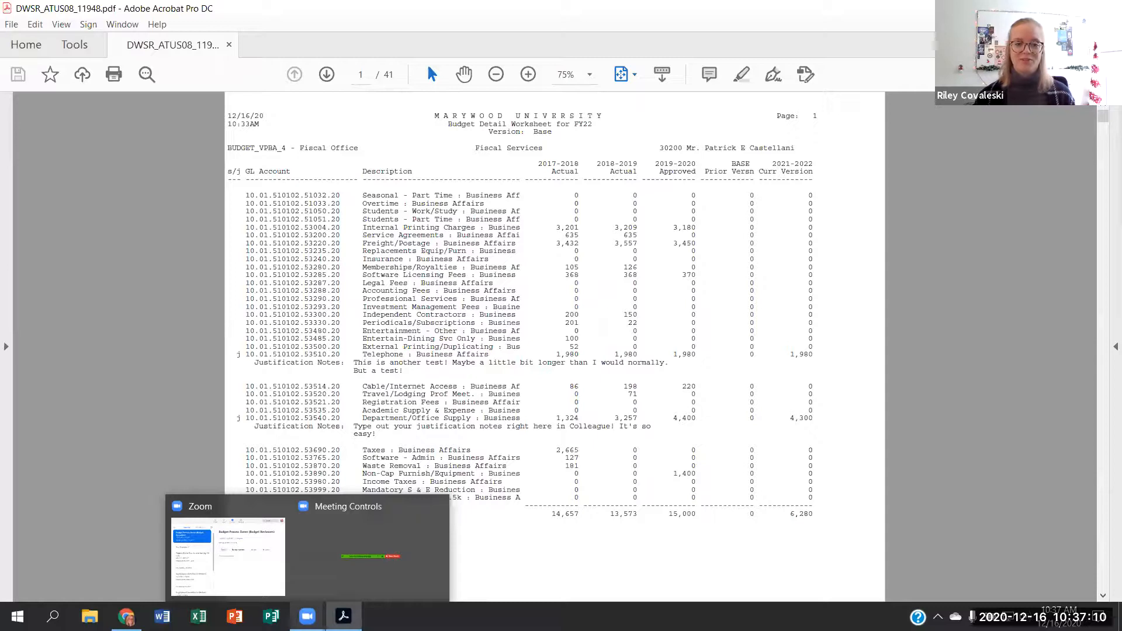
left_click_drag(261, 124, 228, 111)
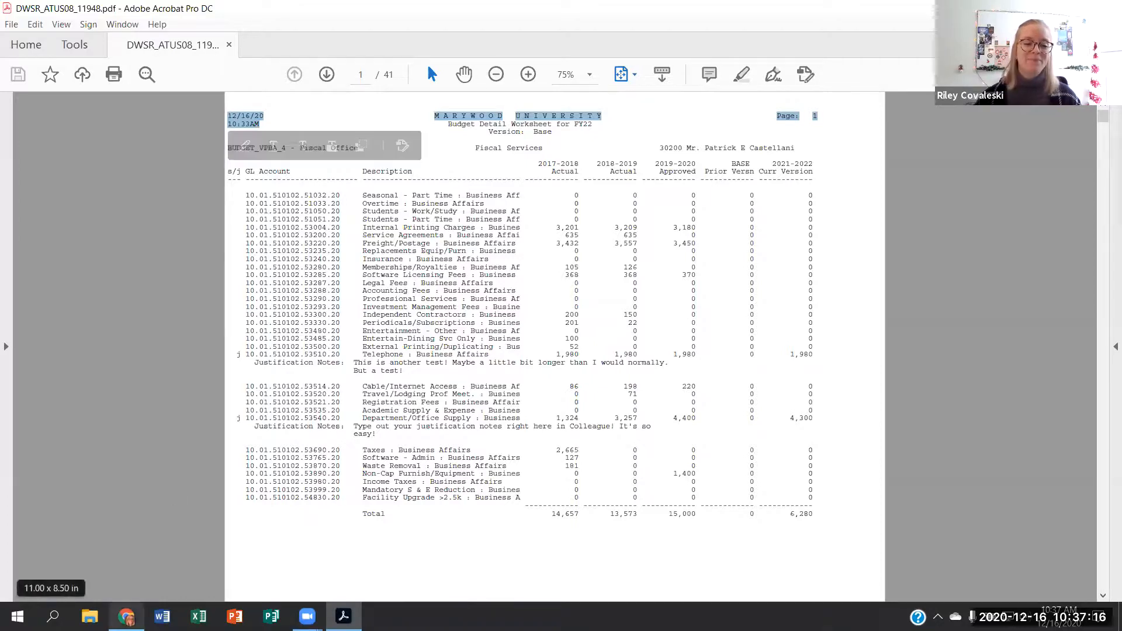
- Switch back to Colleague in Chrome, look over page 1 of the Detail Worksheet Report, and close the Report Browser
left_click(127, 617)
left_click(554, 371)
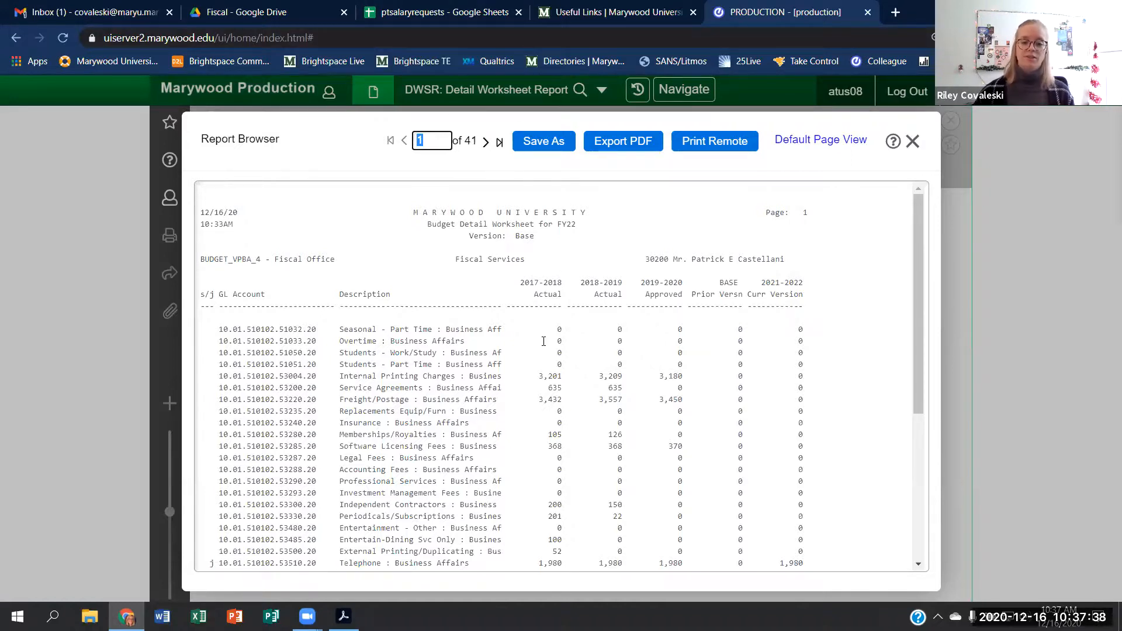
scroll(582, 362, "down", 1)
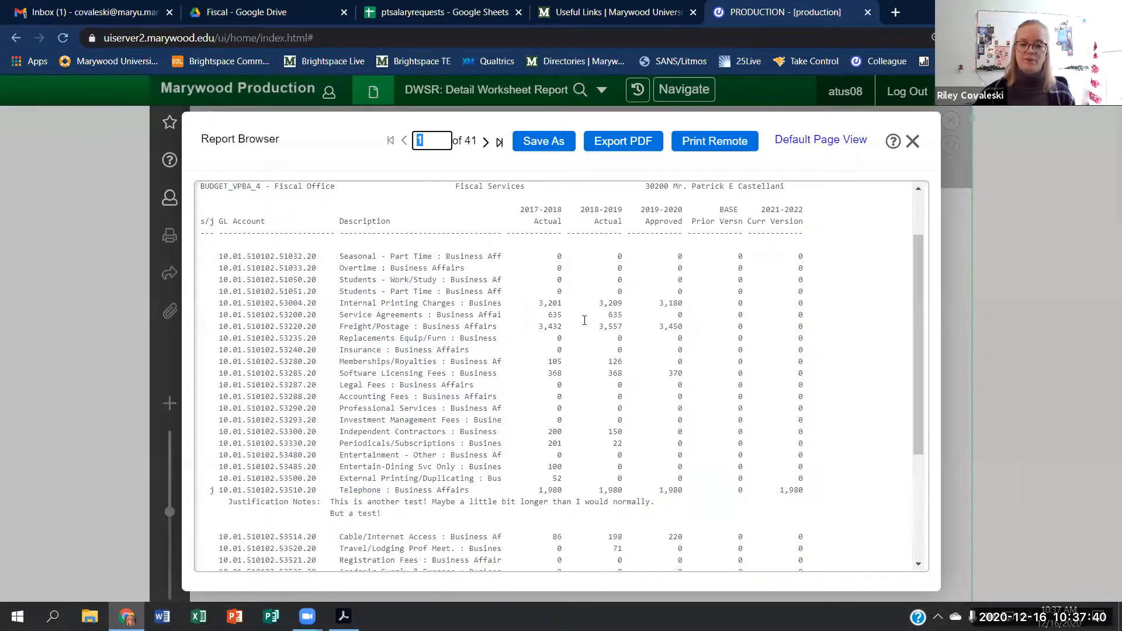
scroll(584, 320, "down", 1)
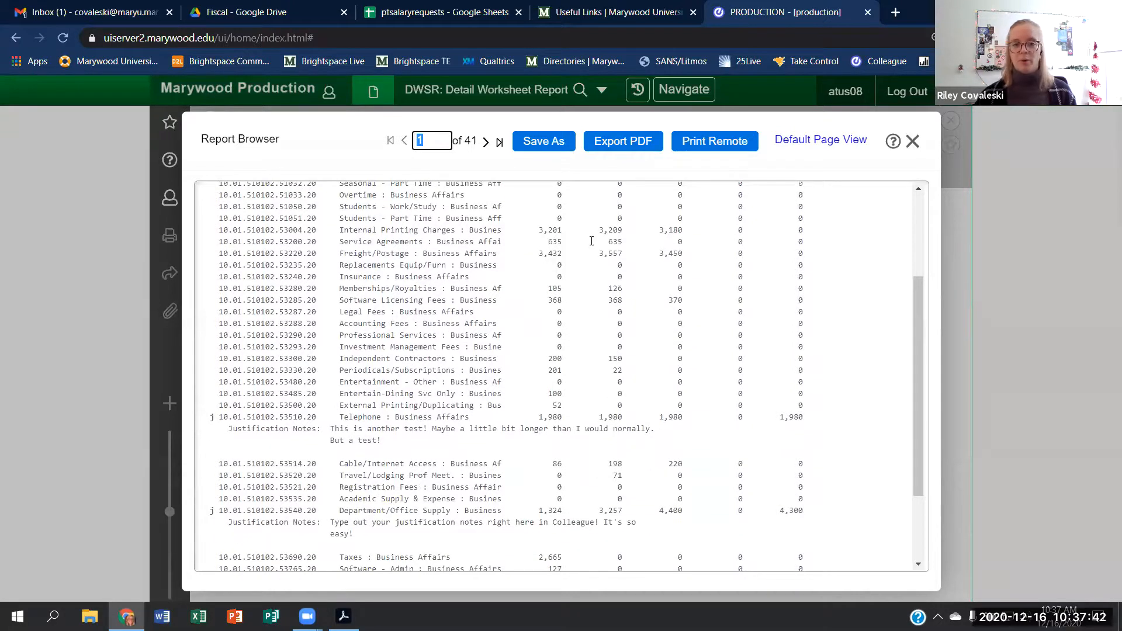
scroll(561, 353, "down", 1)
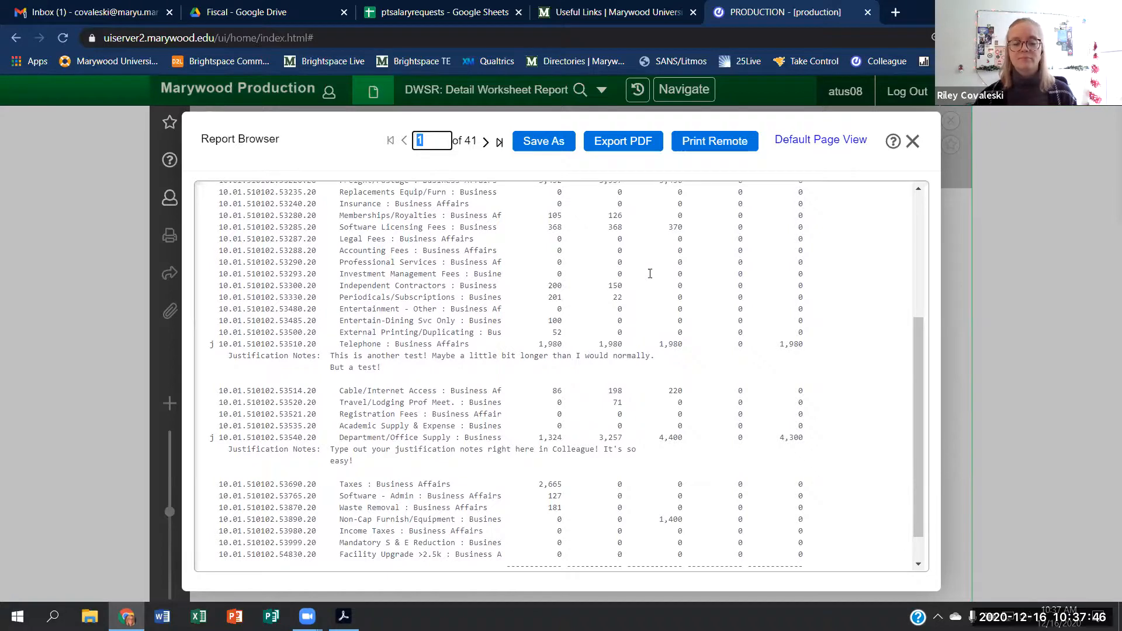
left_click(915, 150)
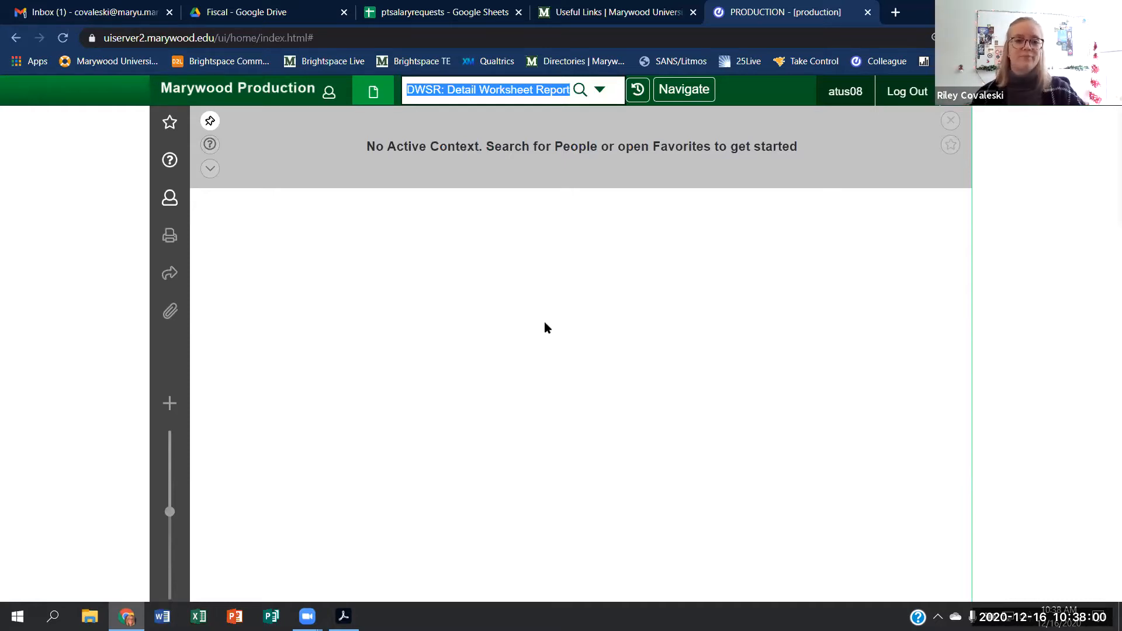
left_click(580, 300)
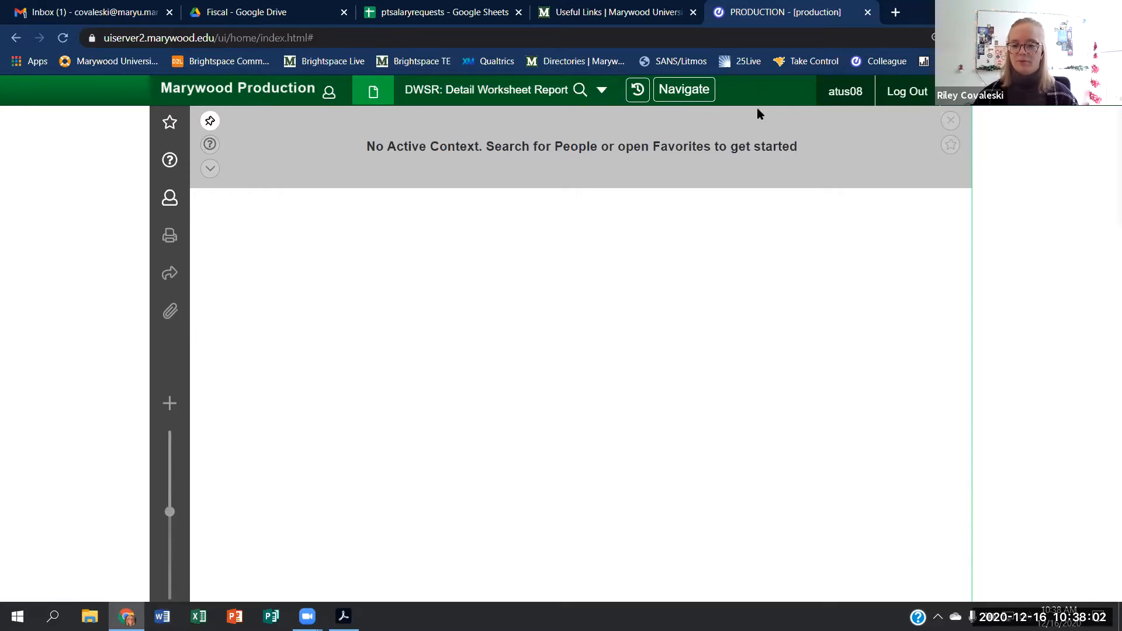